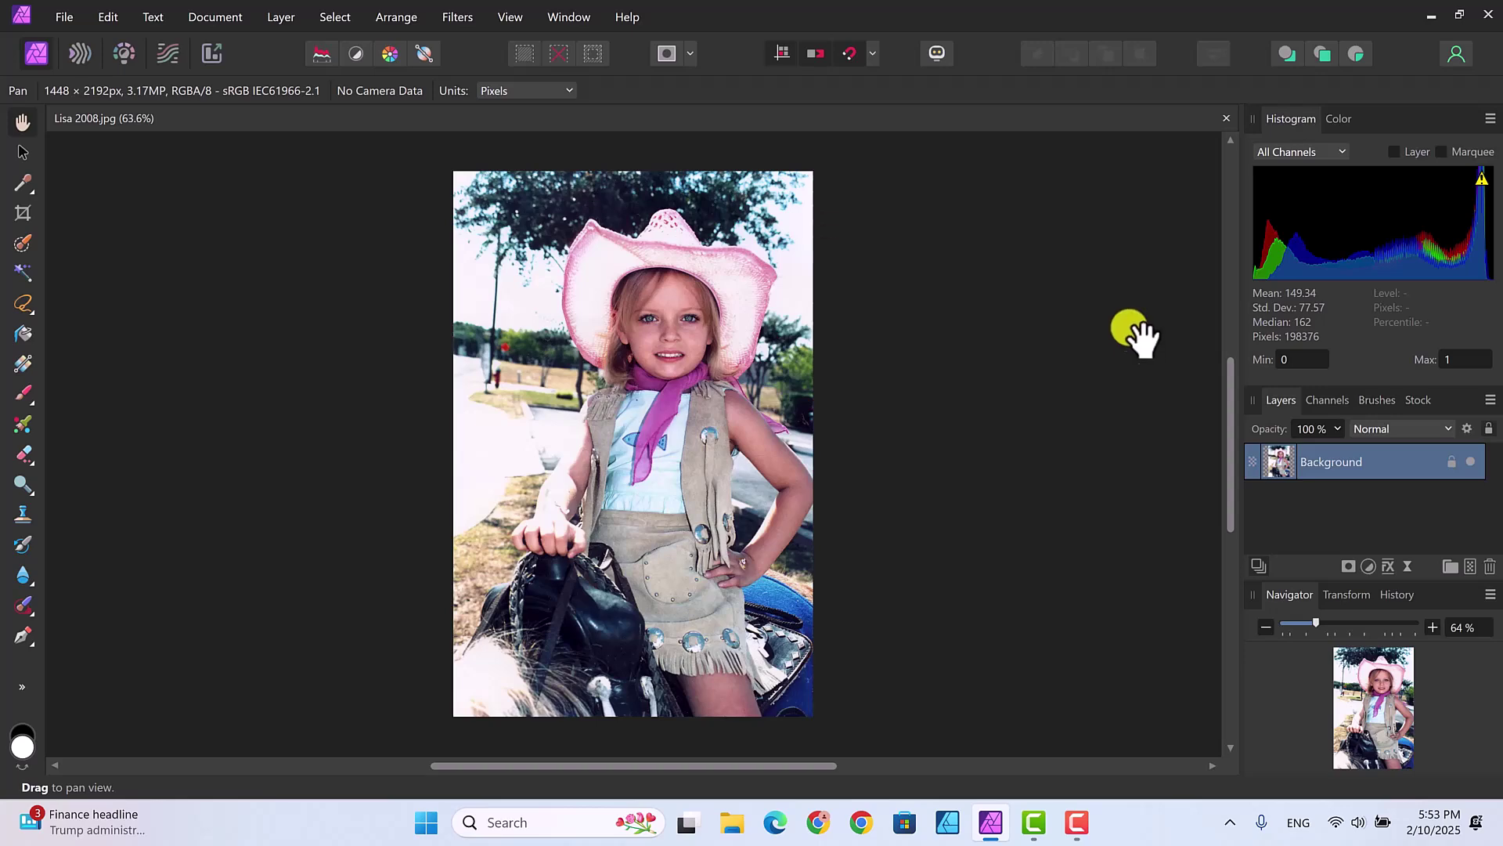
# Duplicate the Background photo layer and invert the colours of the copy
pyautogui.rightClick(1376, 459)
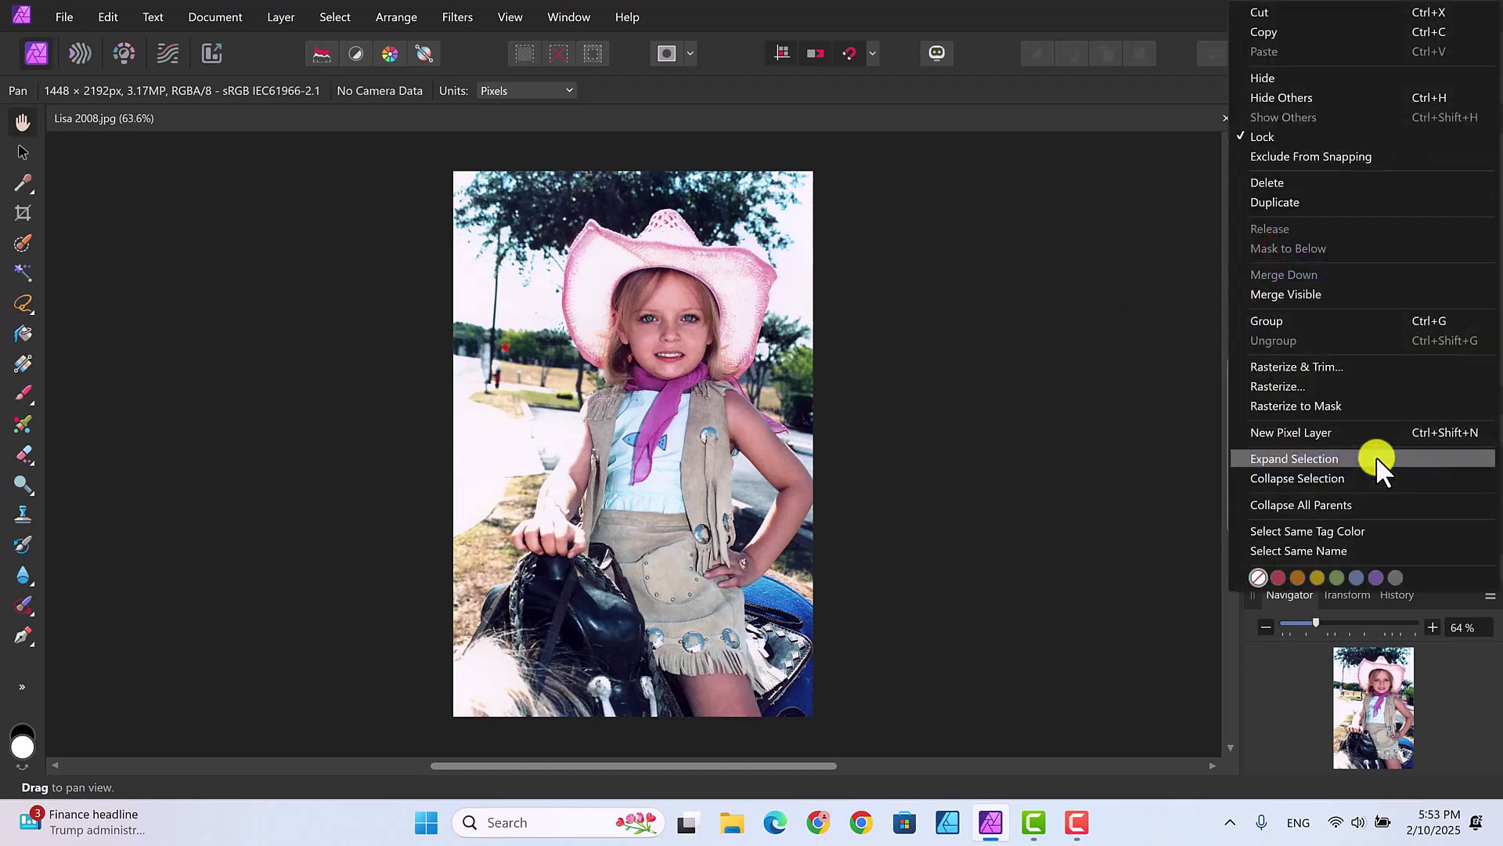
pyautogui.click(1278, 205)
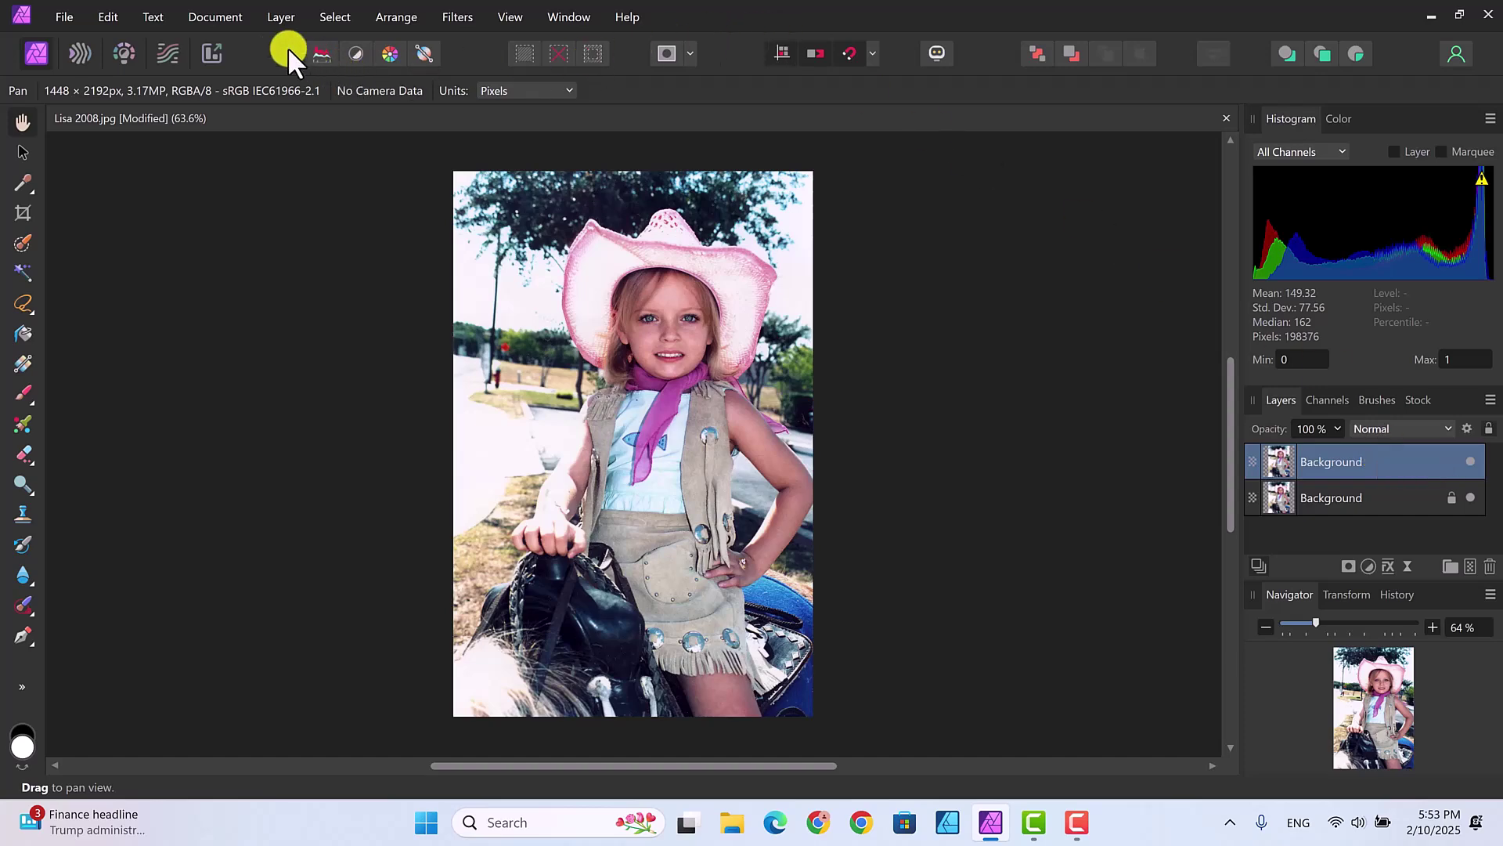
pyautogui.click(275, 19)
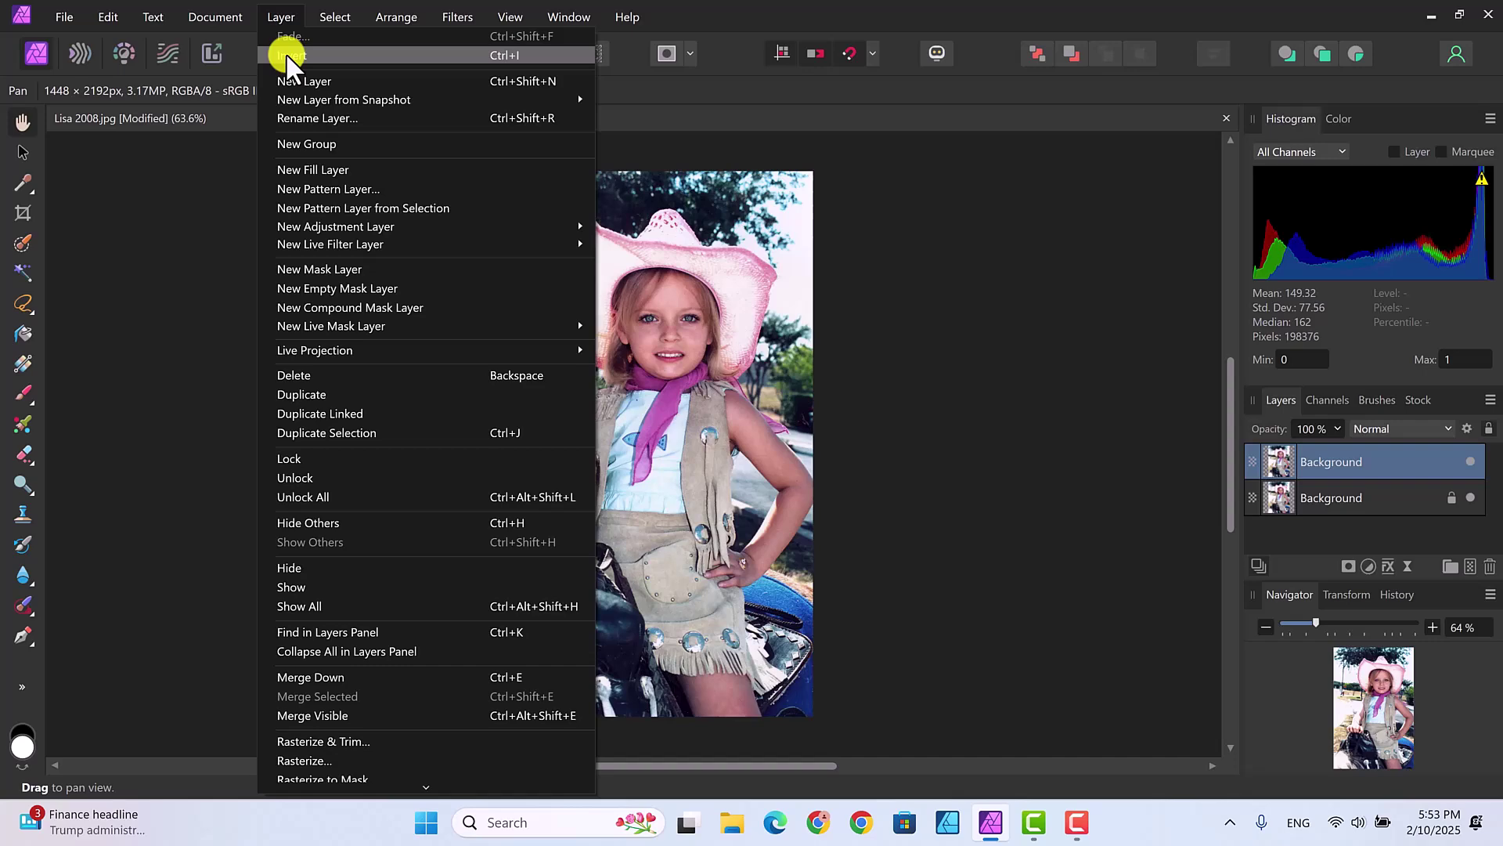
pyautogui.click(289, 56)
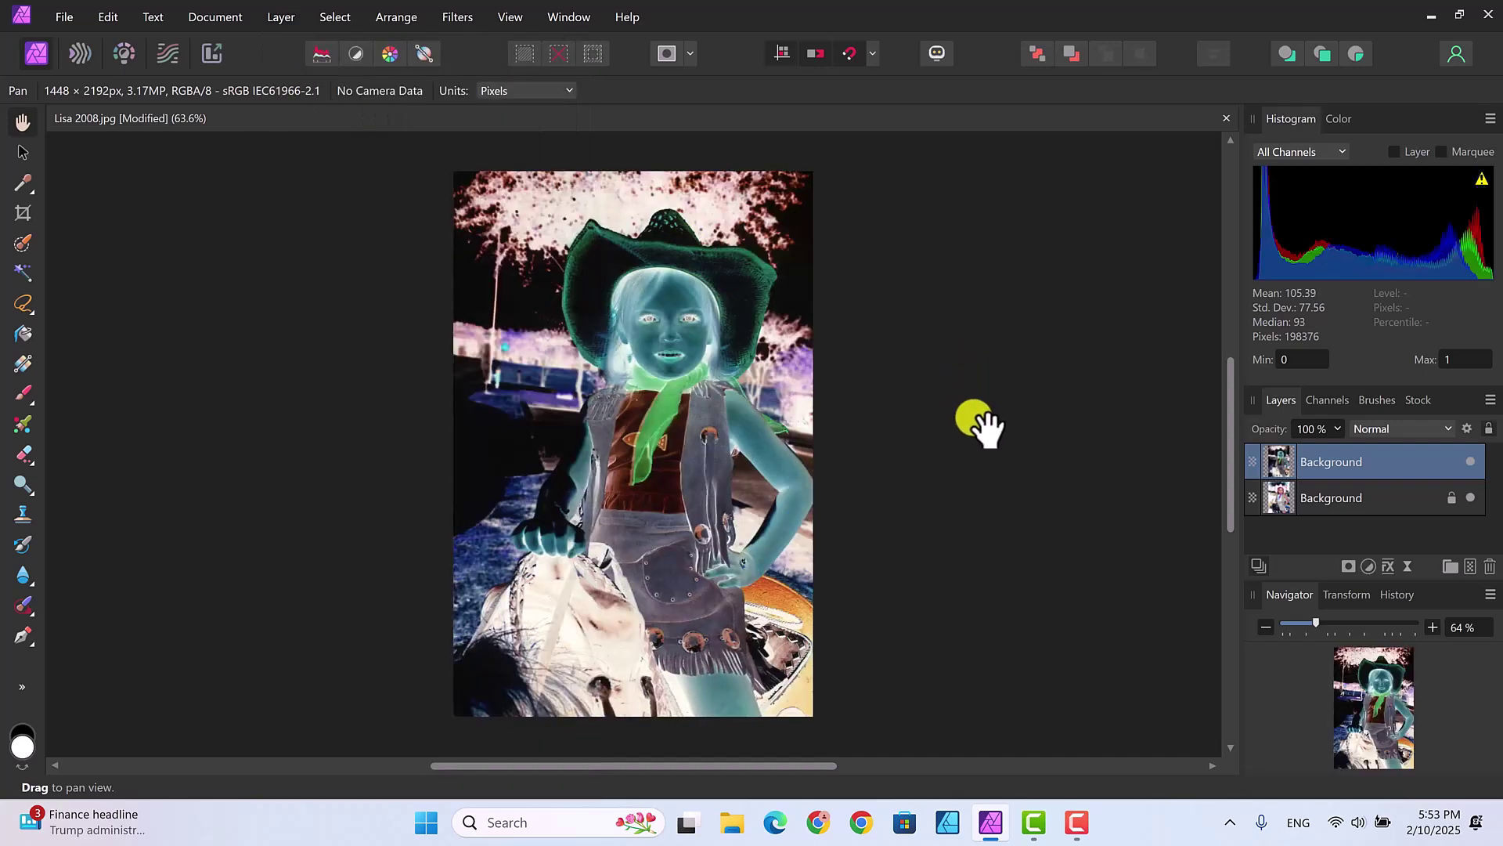
# Set the blend mode of the inverted Background copy to Color Dodge
pyautogui.moveTo(983, 423); pyautogui.dragTo(1050, 416)
pyautogui.click(1337, 465)
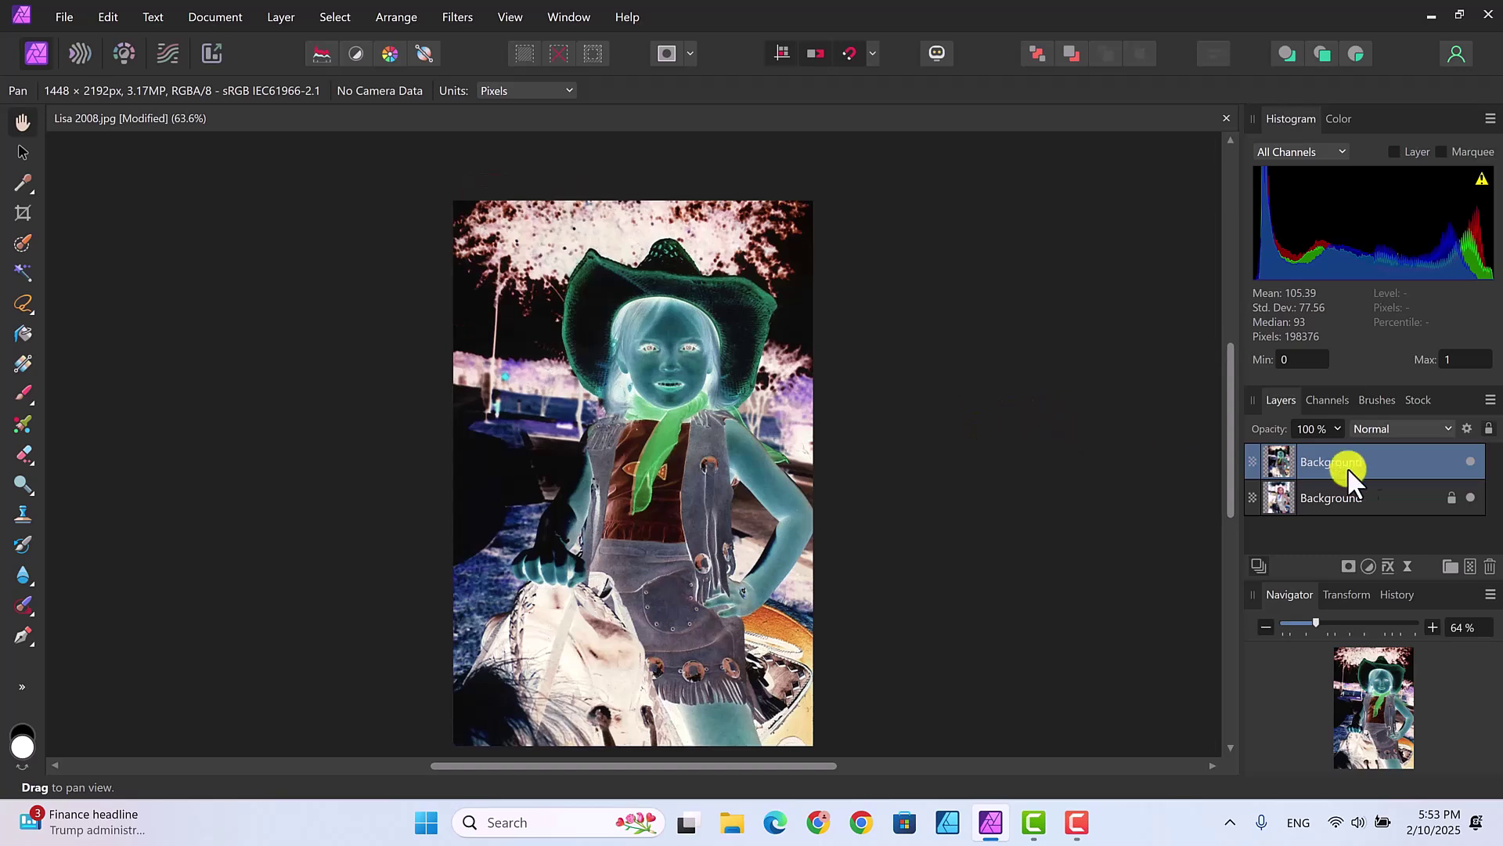
pyautogui.click(1443, 429)
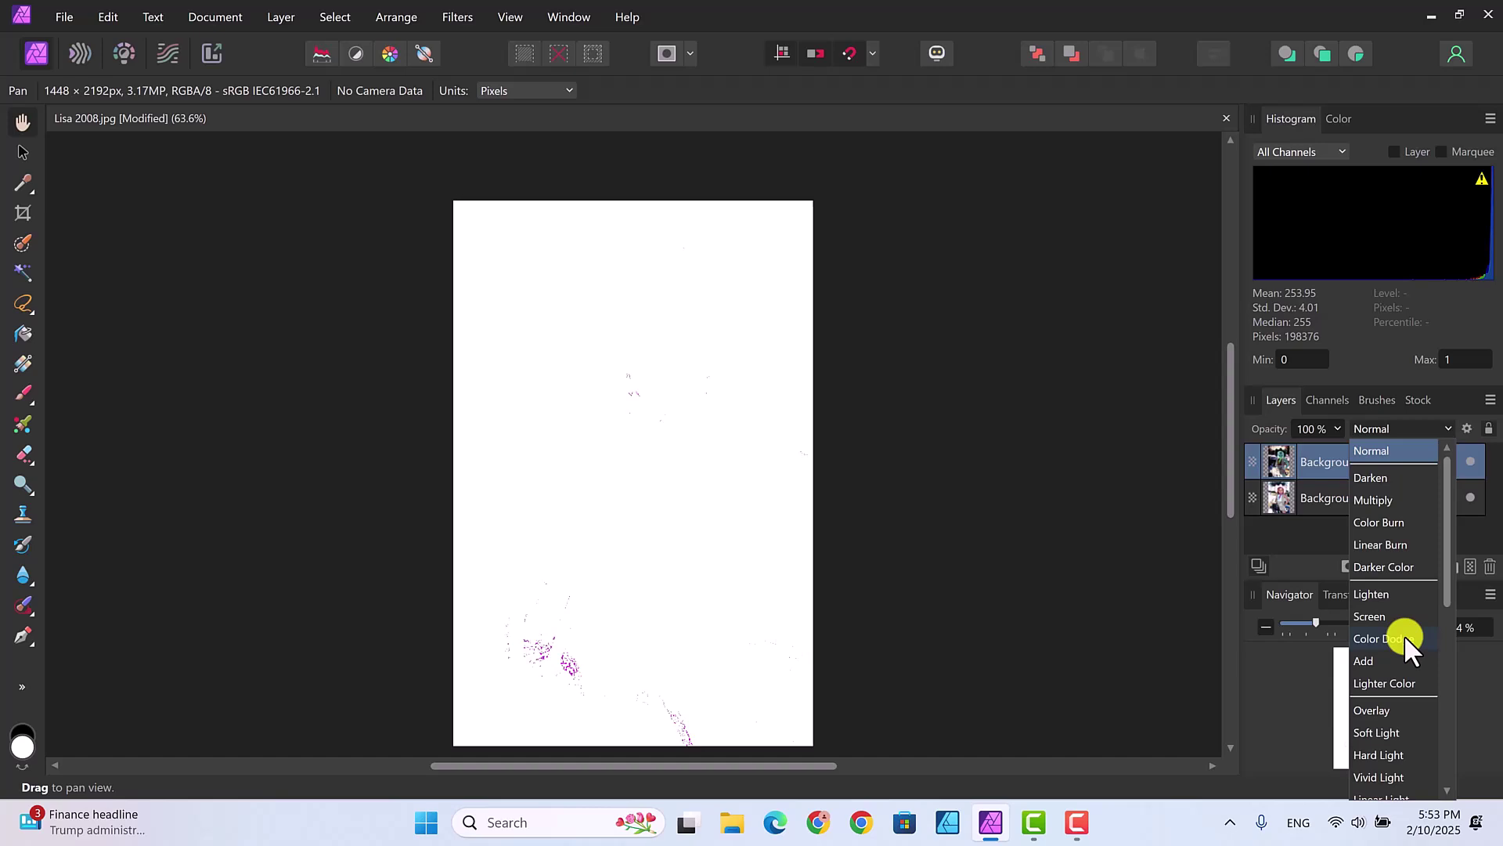
pyautogui.click(1403, 638)
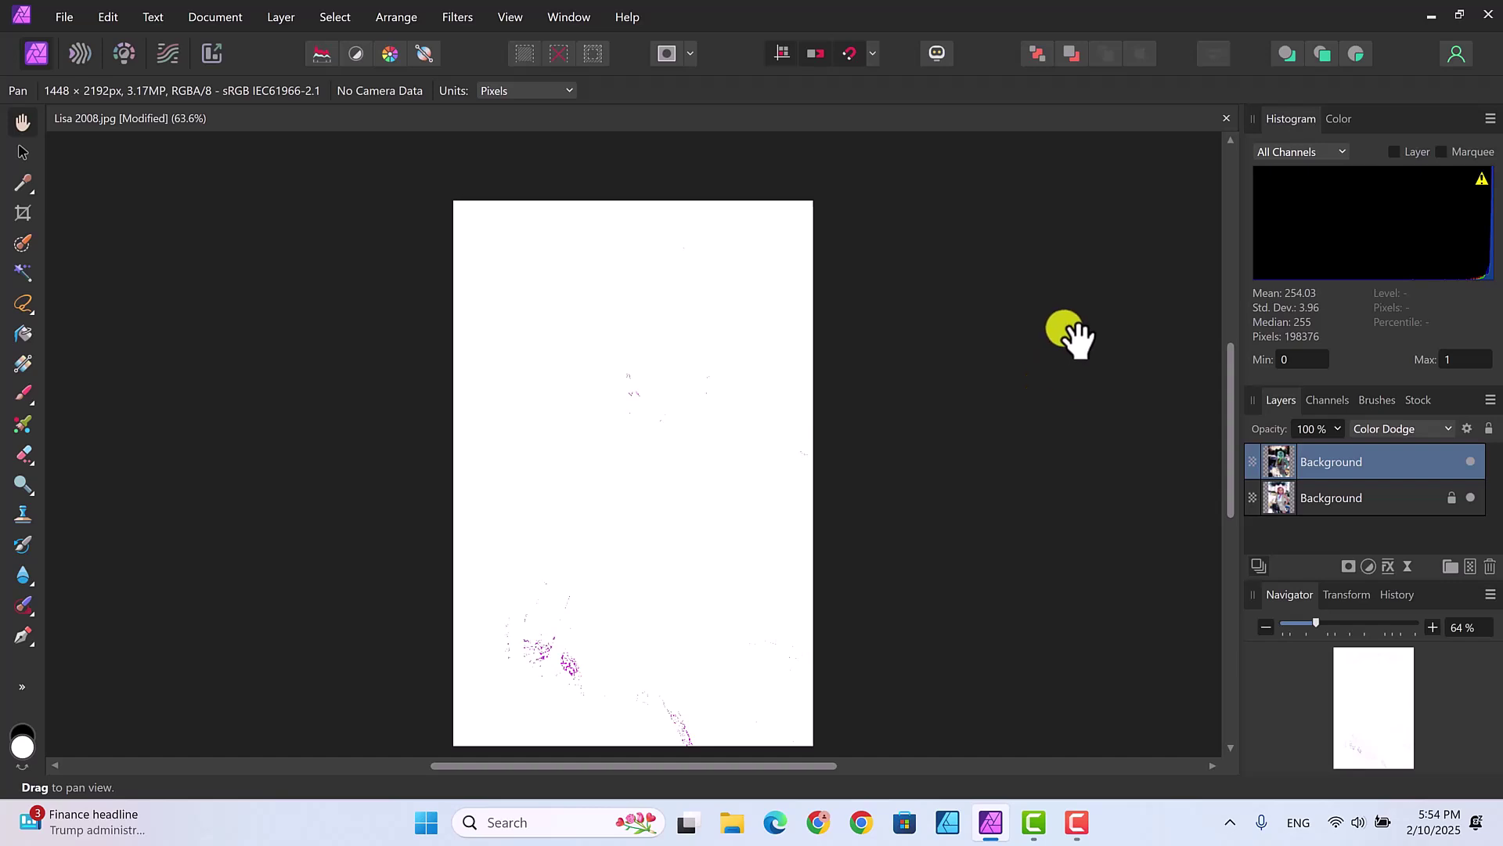
# Add a live Gaussian Blur filter with a radius of 13.6 px to the inverted Background copy
pyautogui.click(1408, 565)
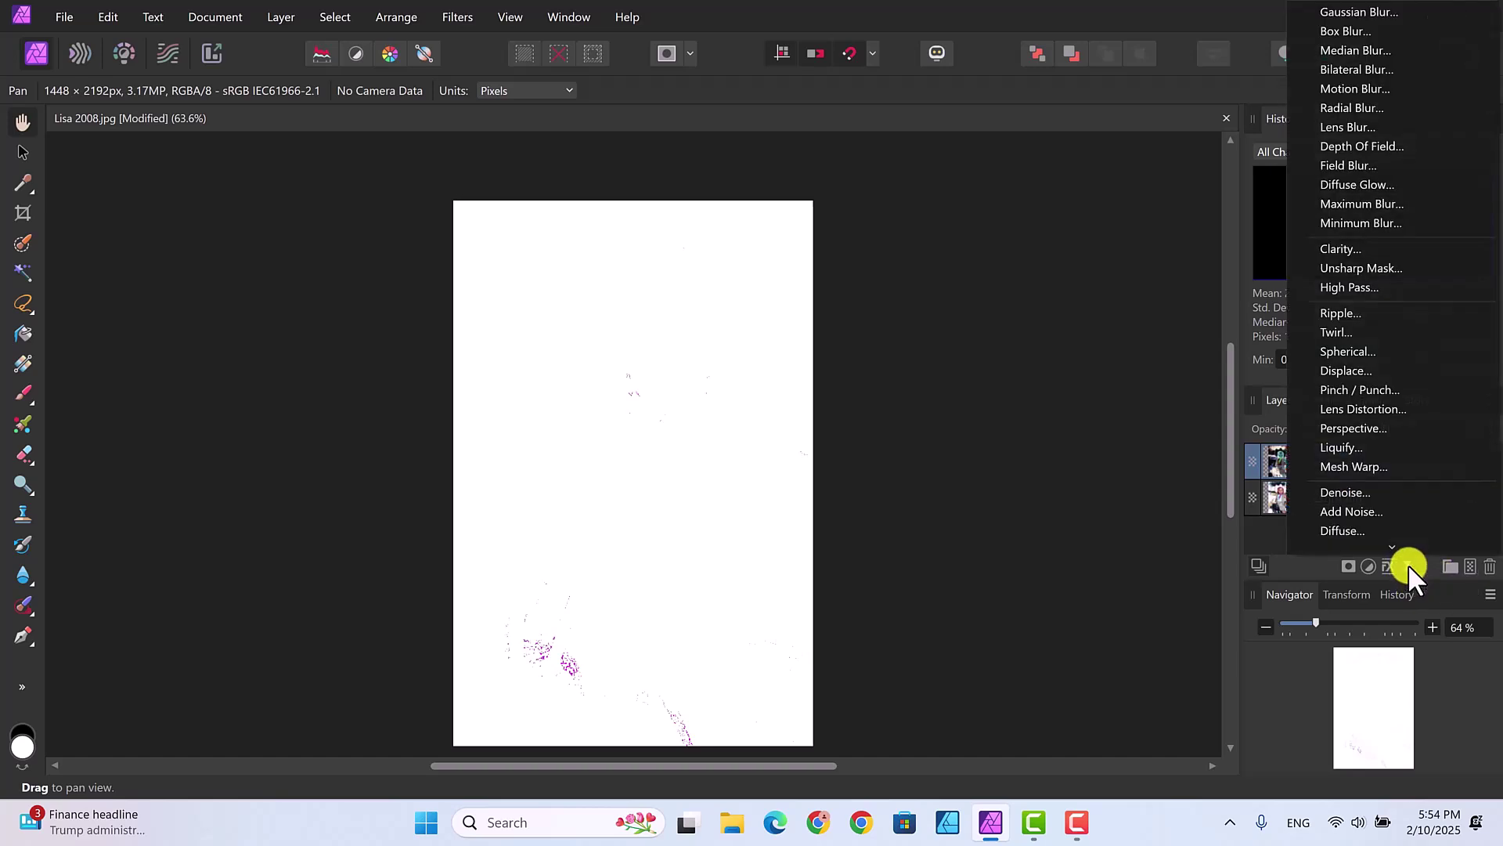
pyautogui.click(1335, 10)
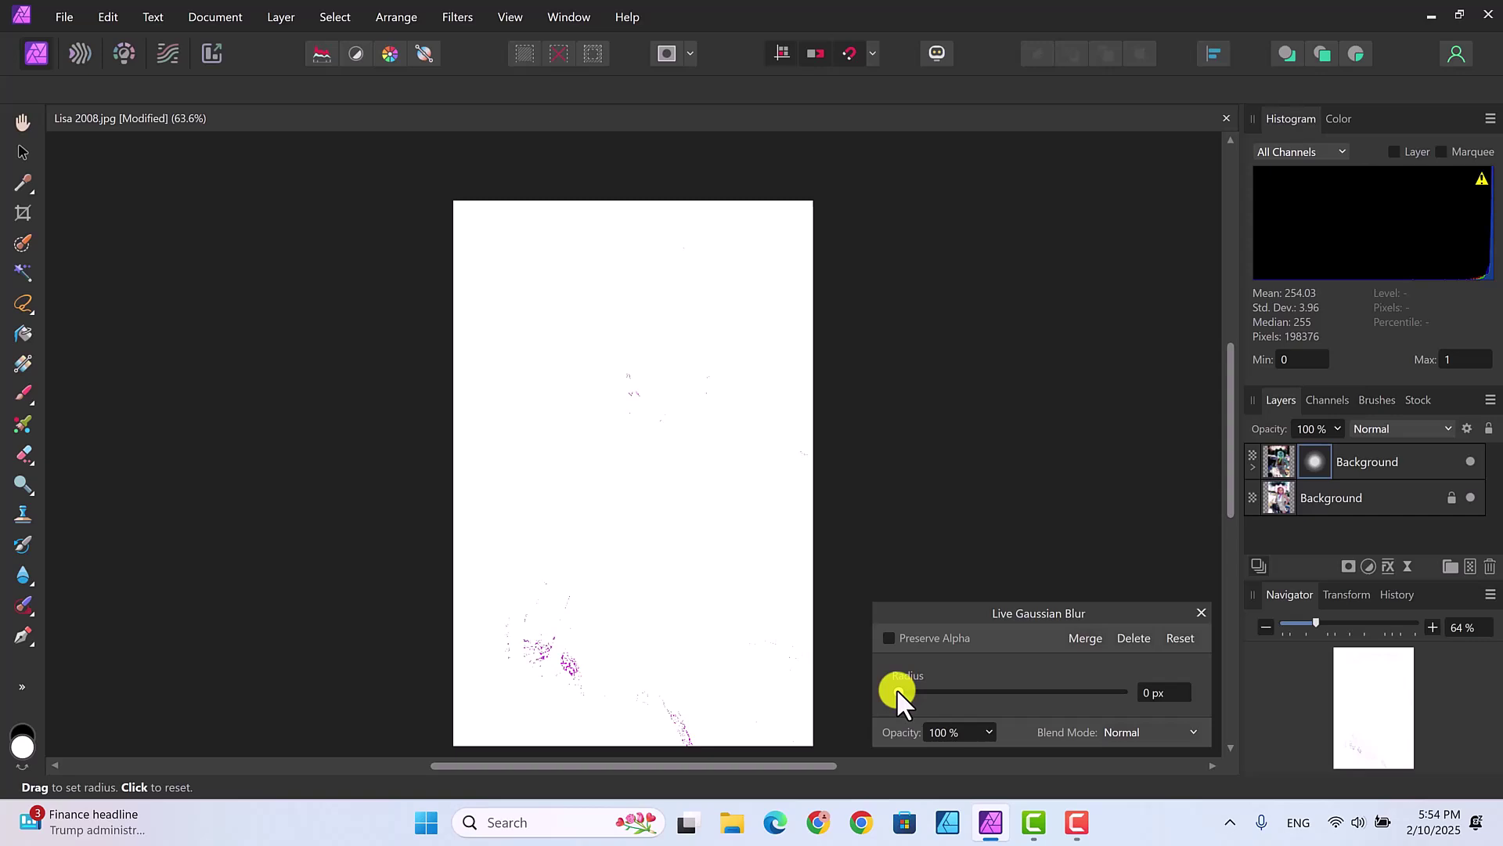
pyautogui.moveTo(896, 688); pyautogui.dragTo(980, 691)
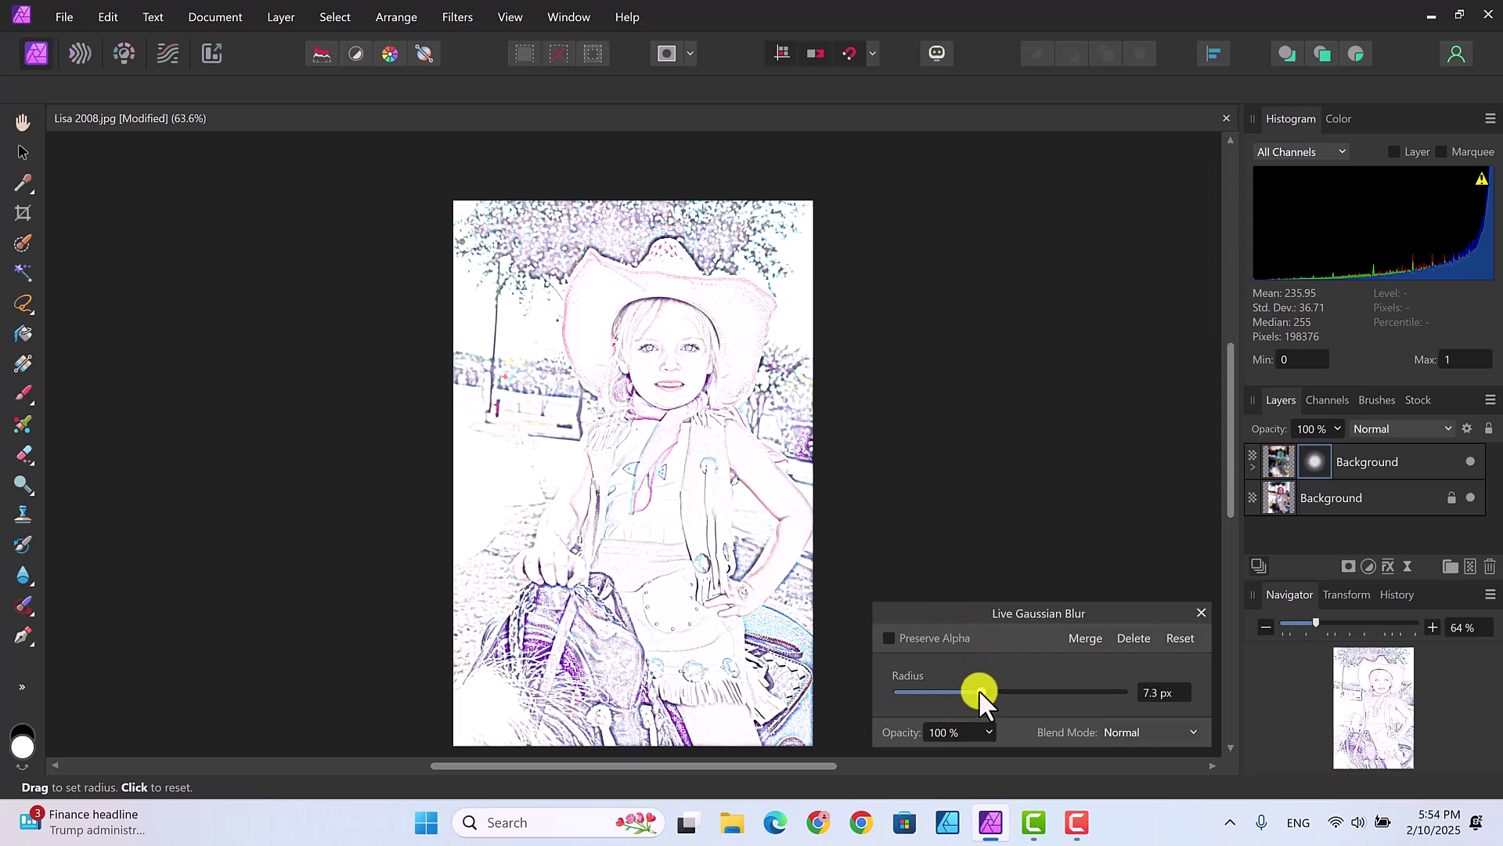
pyautogui.moveTo(979, 690); pyautogui.dragTo(1005, 689)
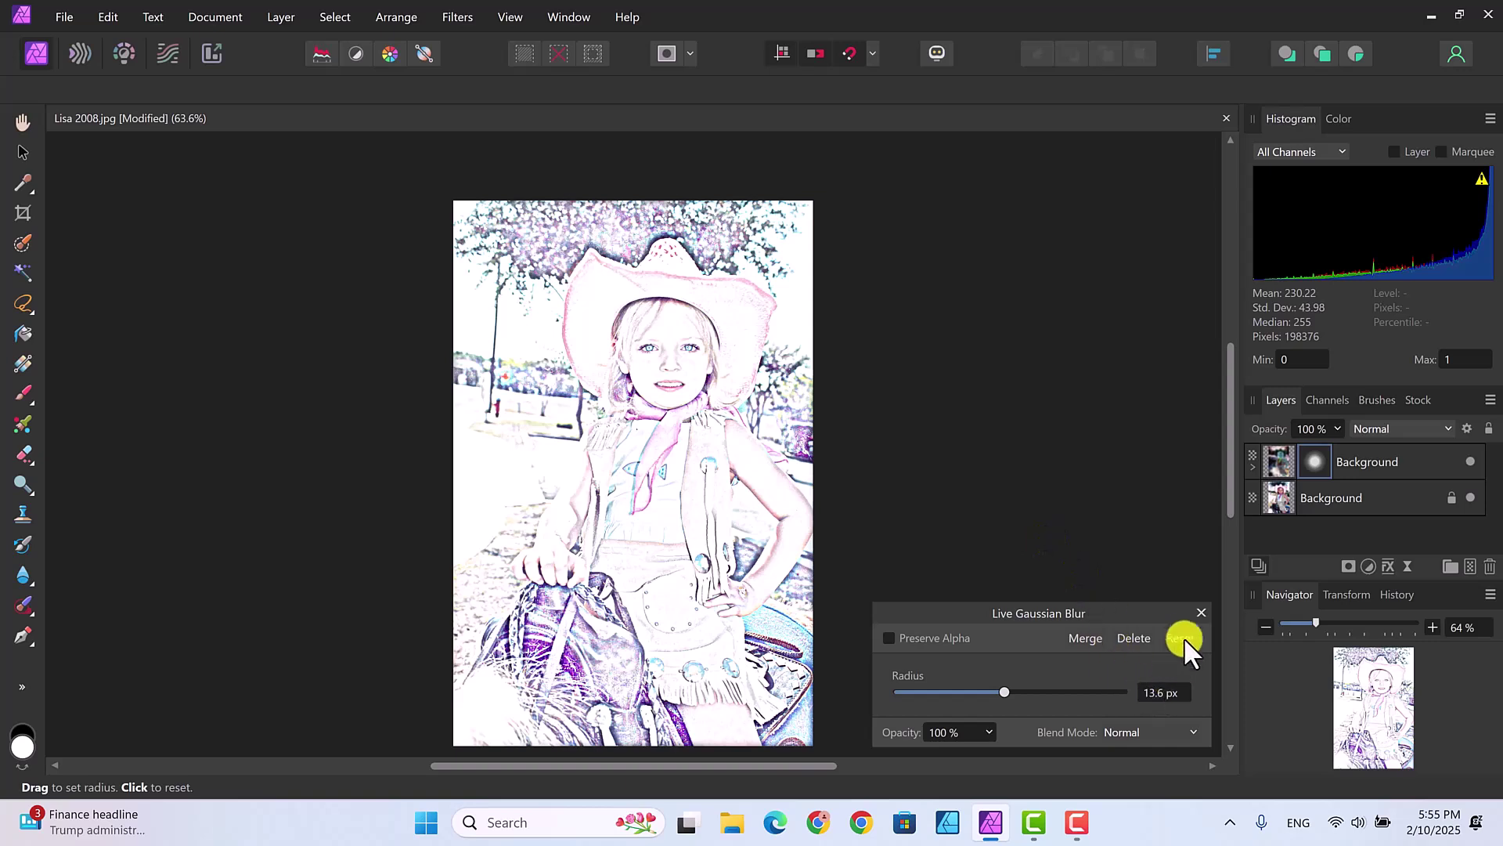
pyautogui.click(1199, 613)
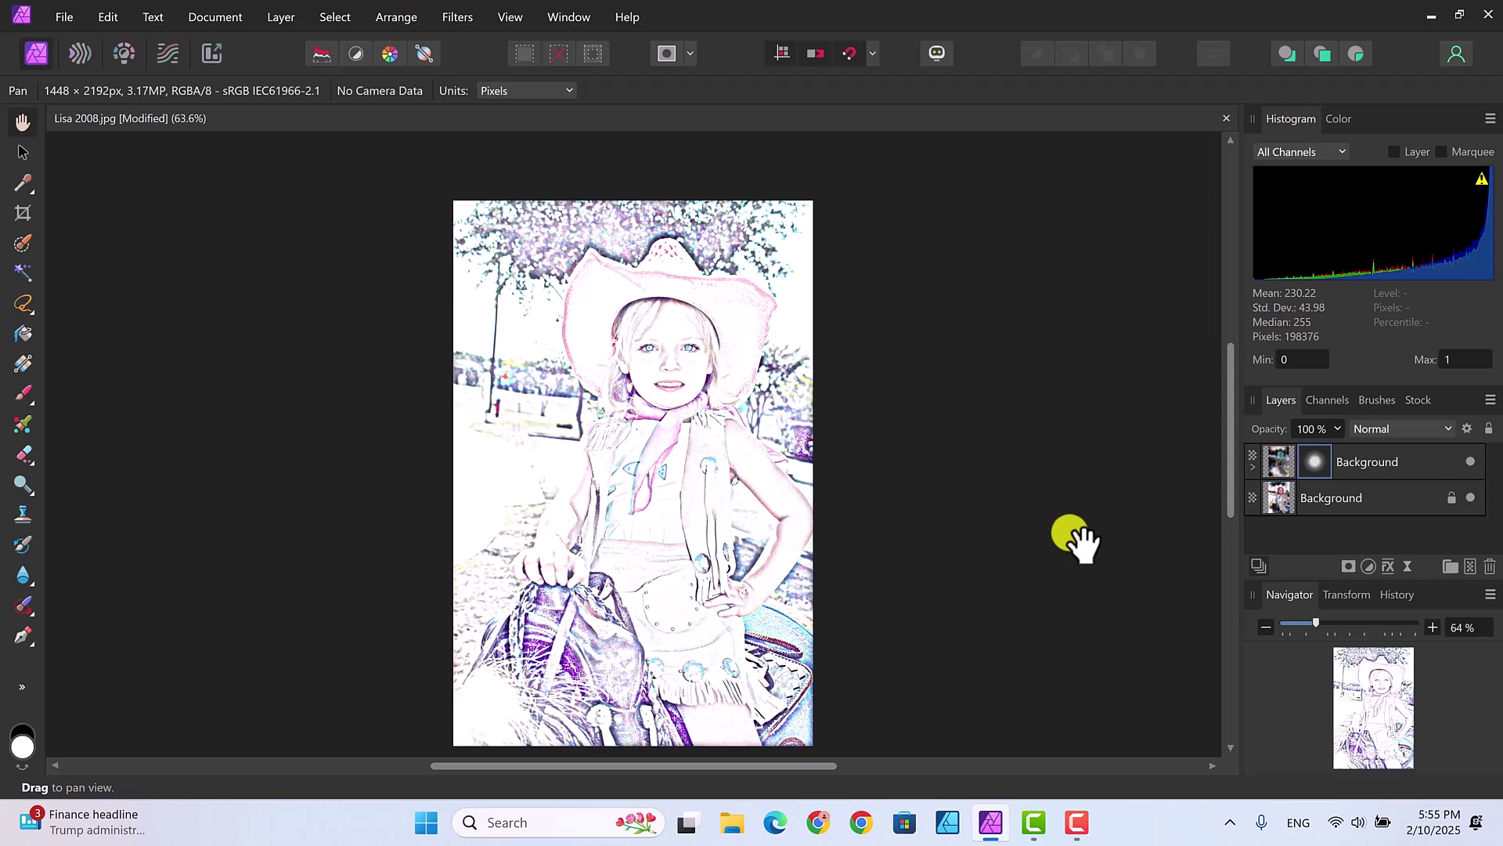
# Add a Black and White adjustment with Red at -174%, Yellow at -100%, Green at 14% and Blue at -100%
pyautogui.click(1366, 563)
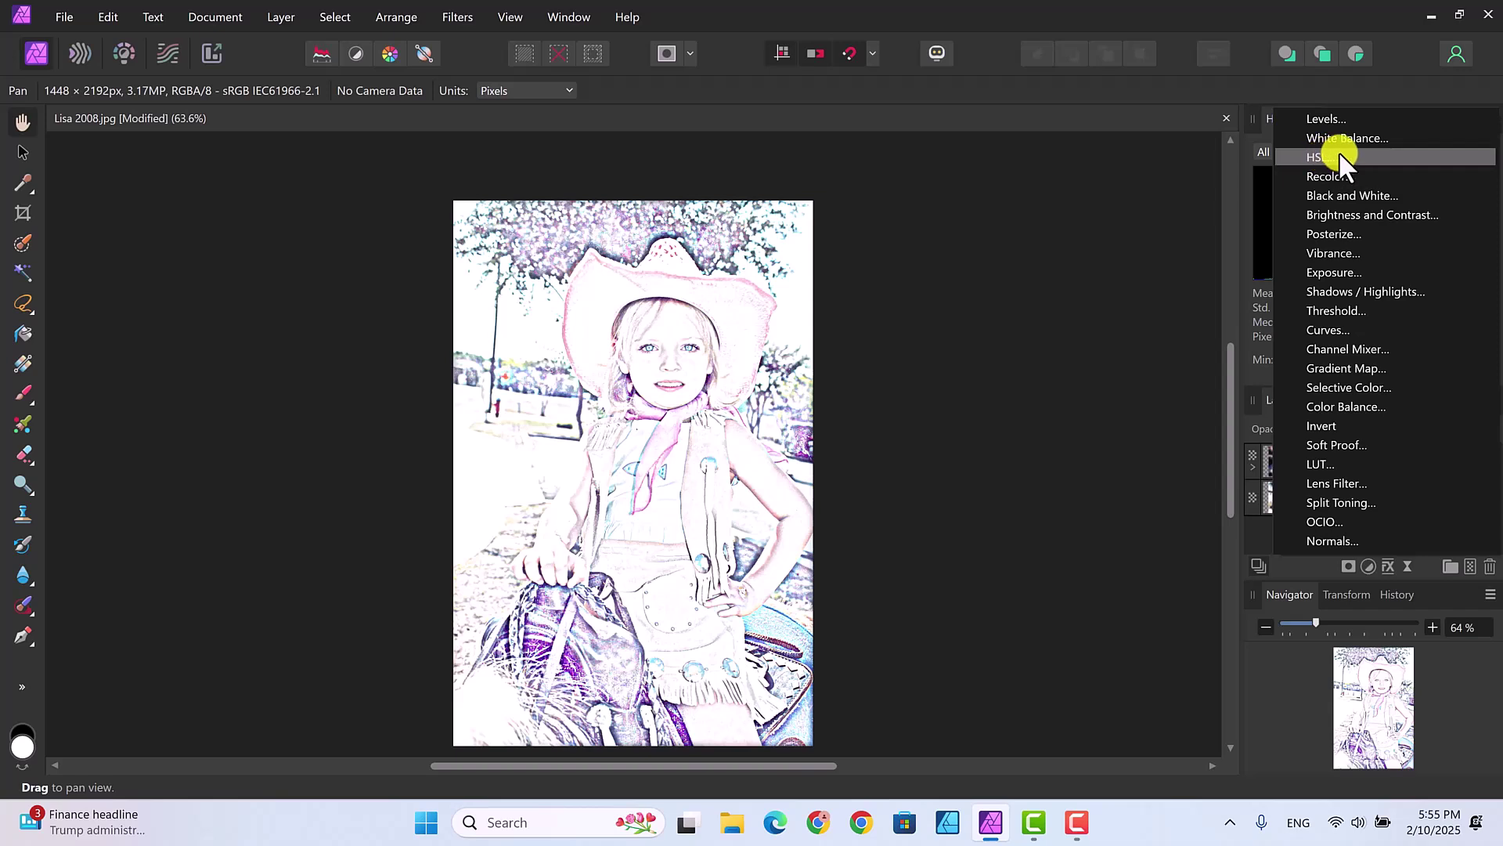
pyautogui.click(1342, 195)
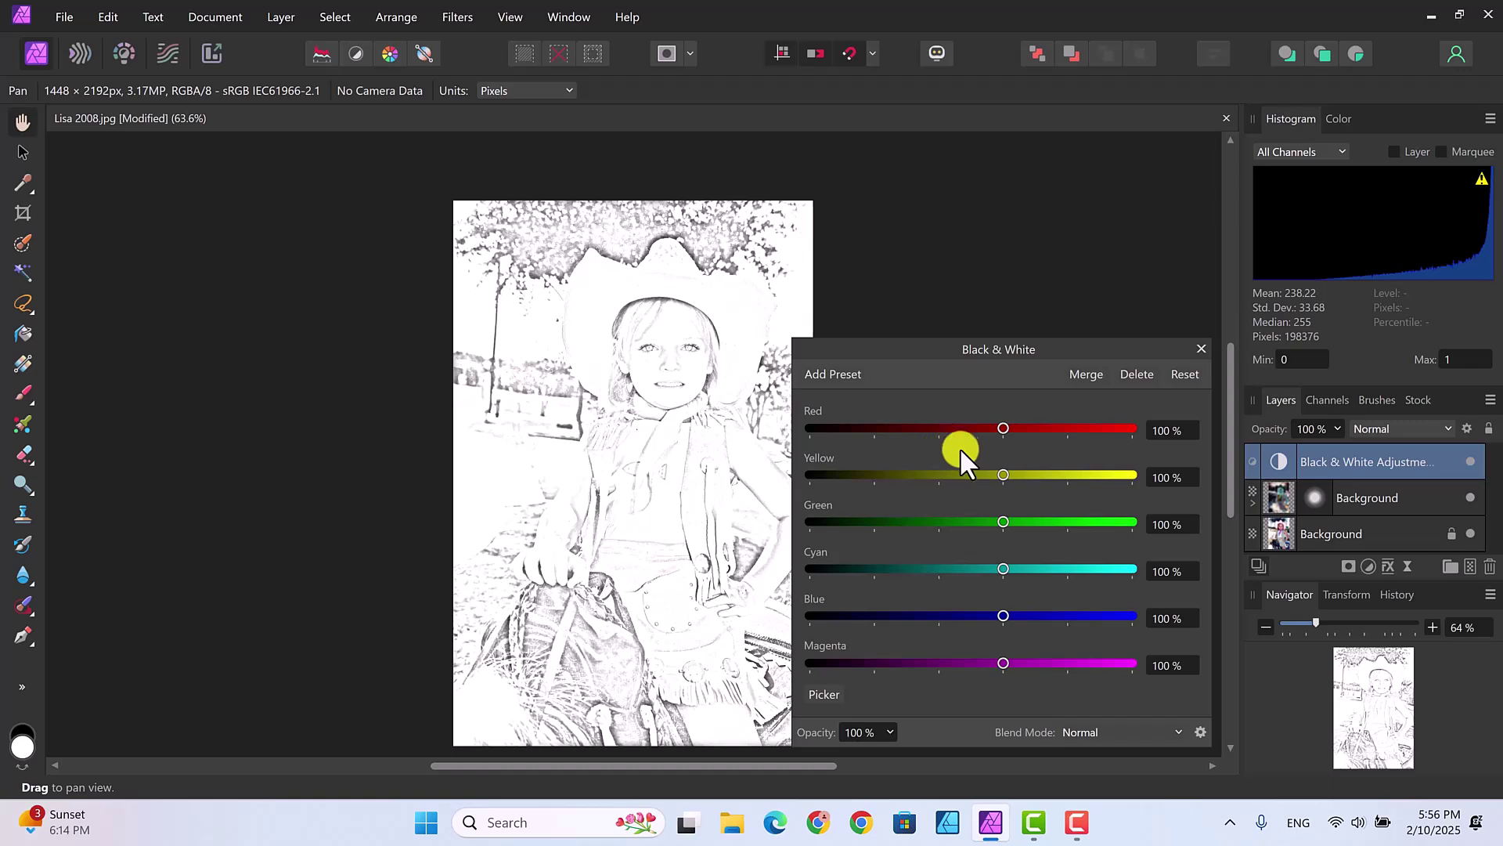
pyautogui.moveTo(1003, 426); pyautogui.dragTo(825, 426)
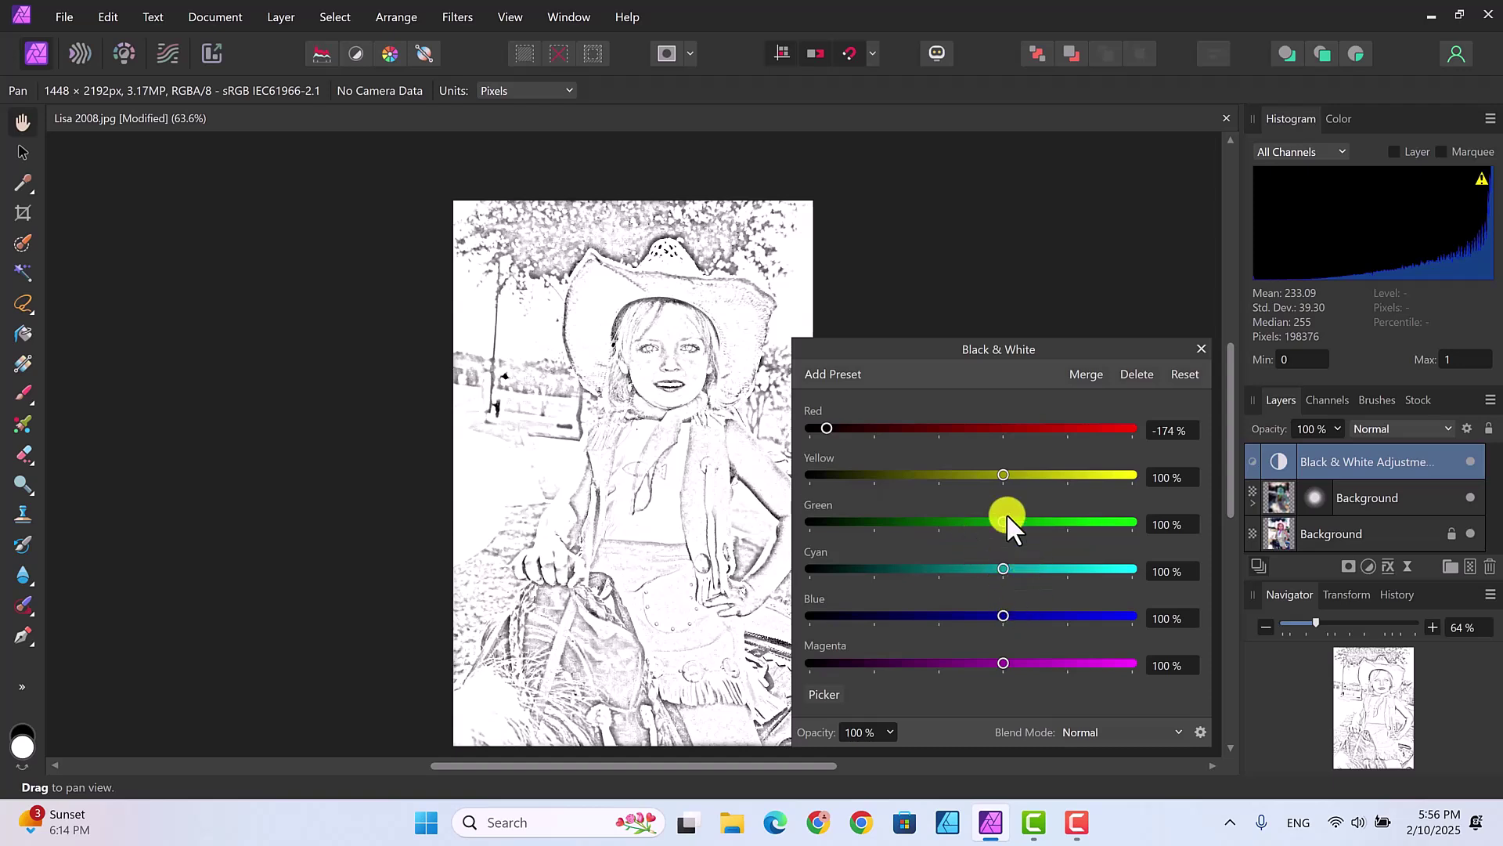
pyautogui.moveTo(1003, 474); pyautogui.dragTo(872, 468)
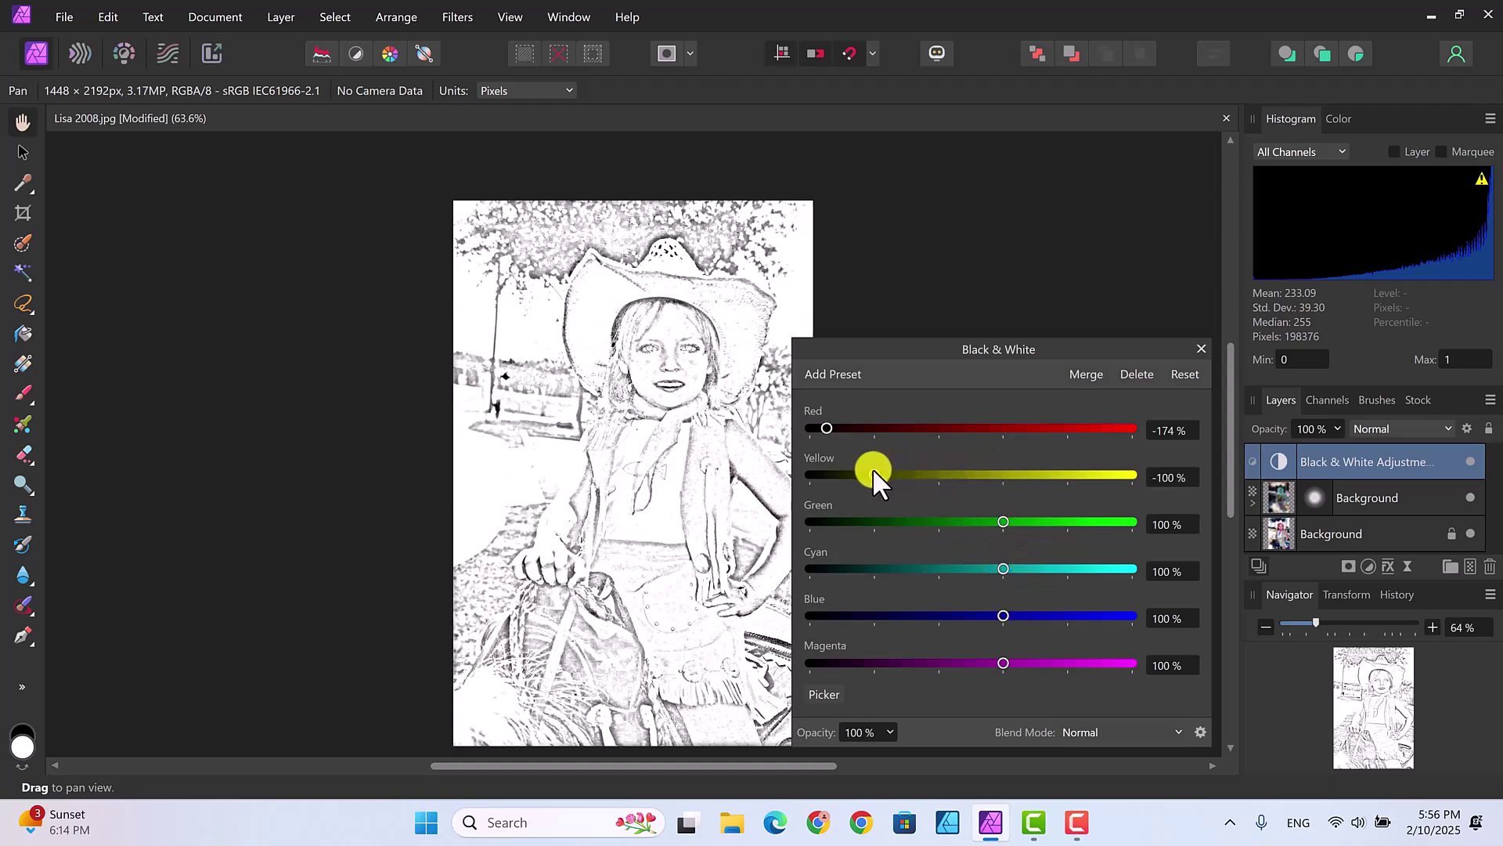
pyautogui.moveTo(997, 520); pyautogui.dragTo(947, 522)
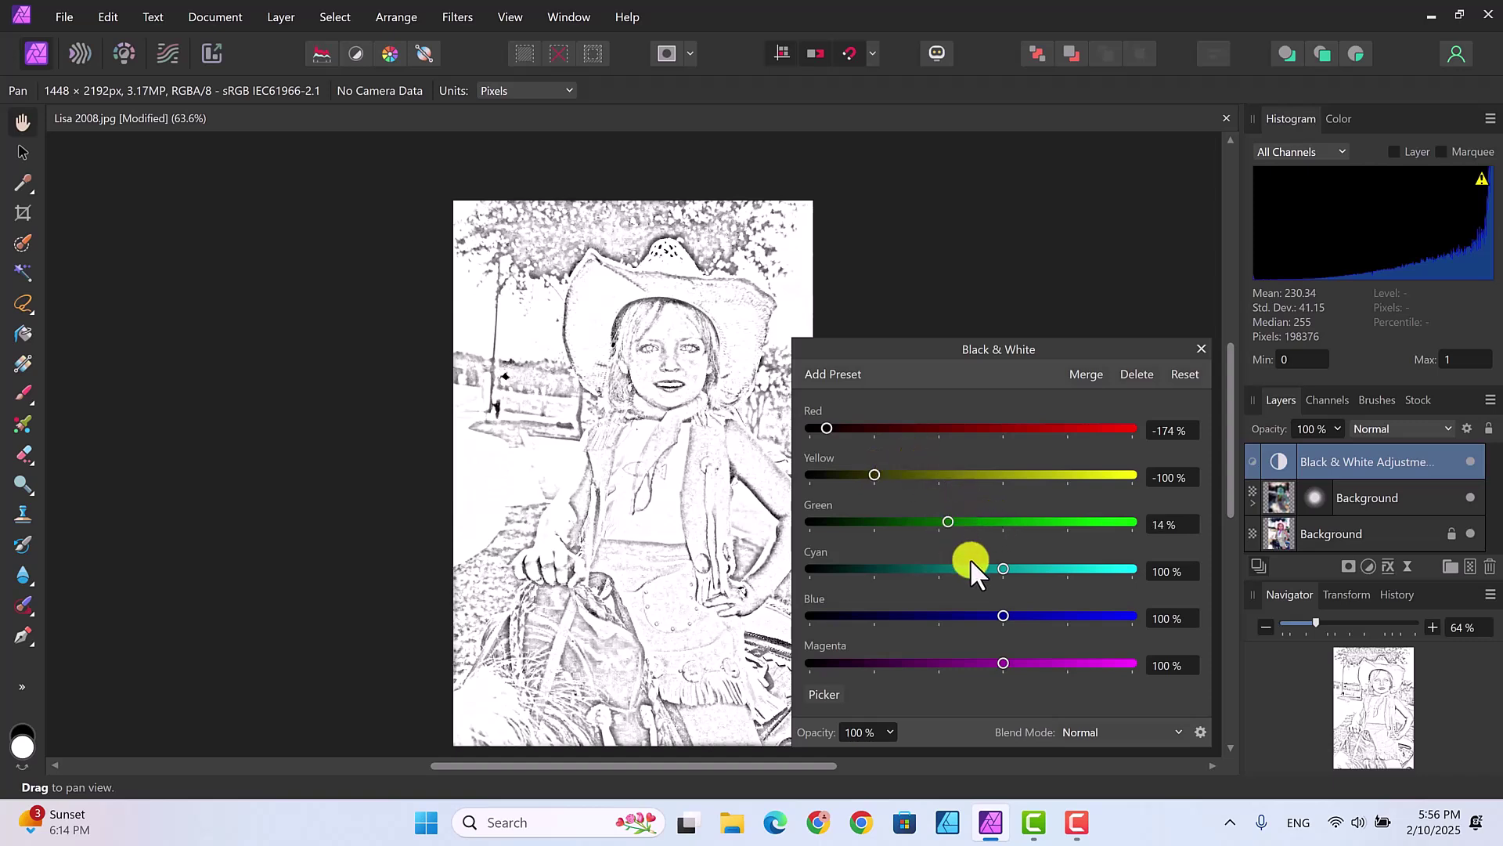
pyautogui.moveTo(1001, 615); pyautogui.dragTo(874, 619)
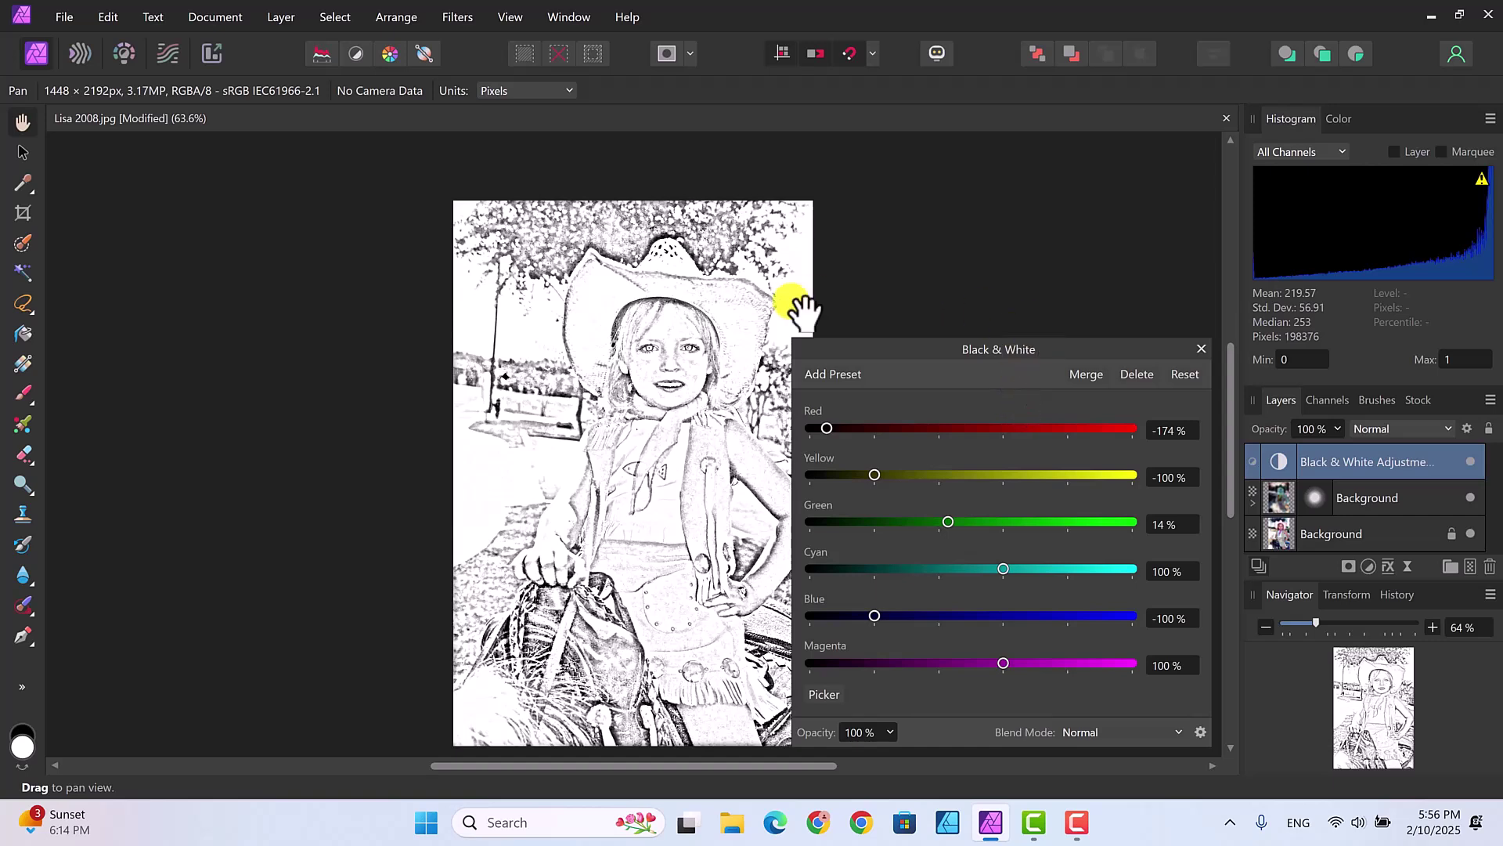
pyautogui.click(1202, 346)
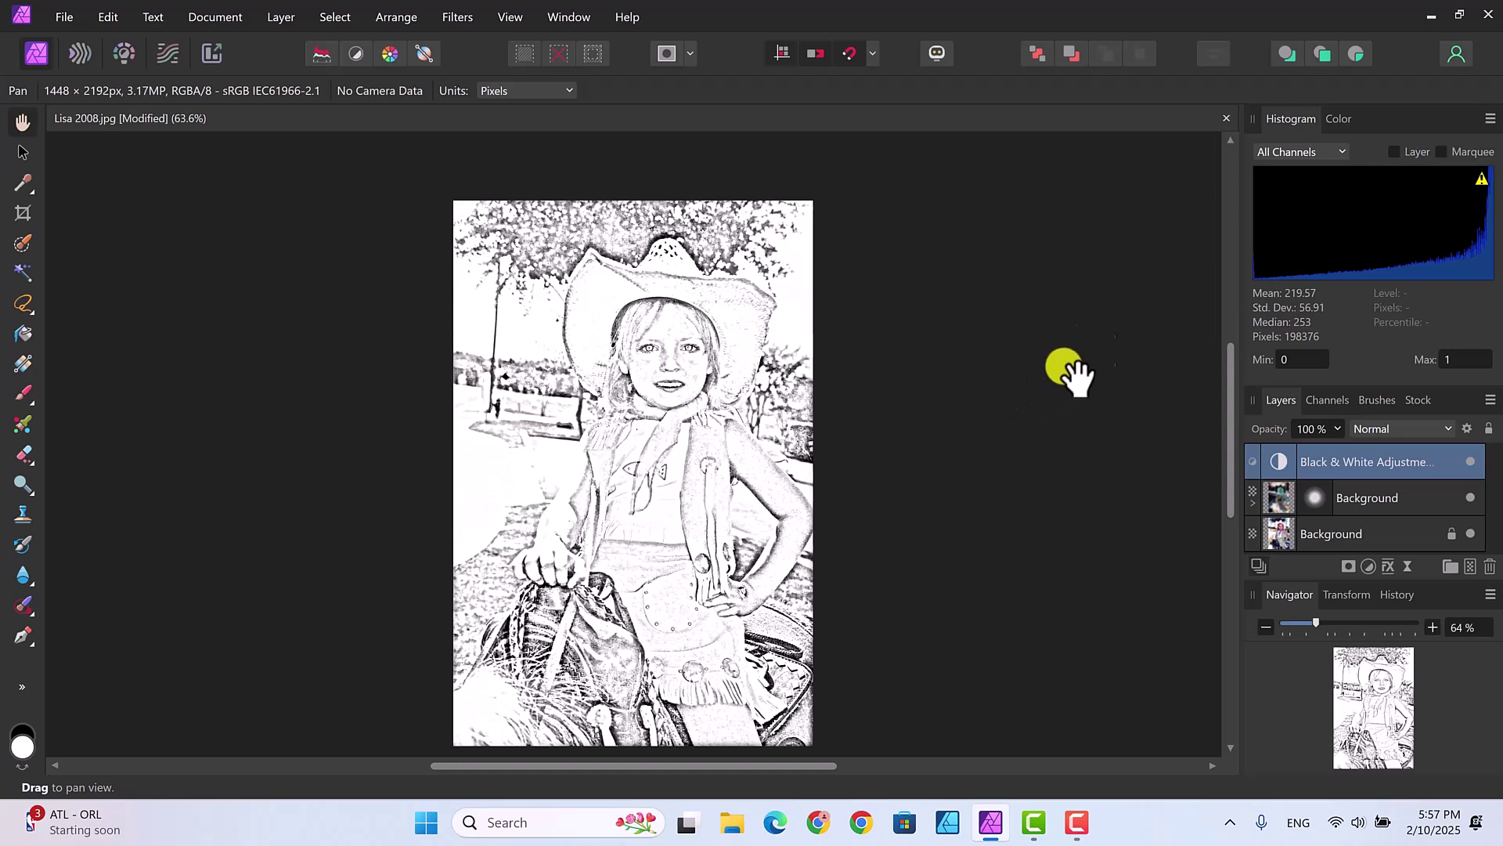
# Merge all visible layers into a new pixel layer at the top of the layer stack
pyautogui.rightClick(1337, 455)
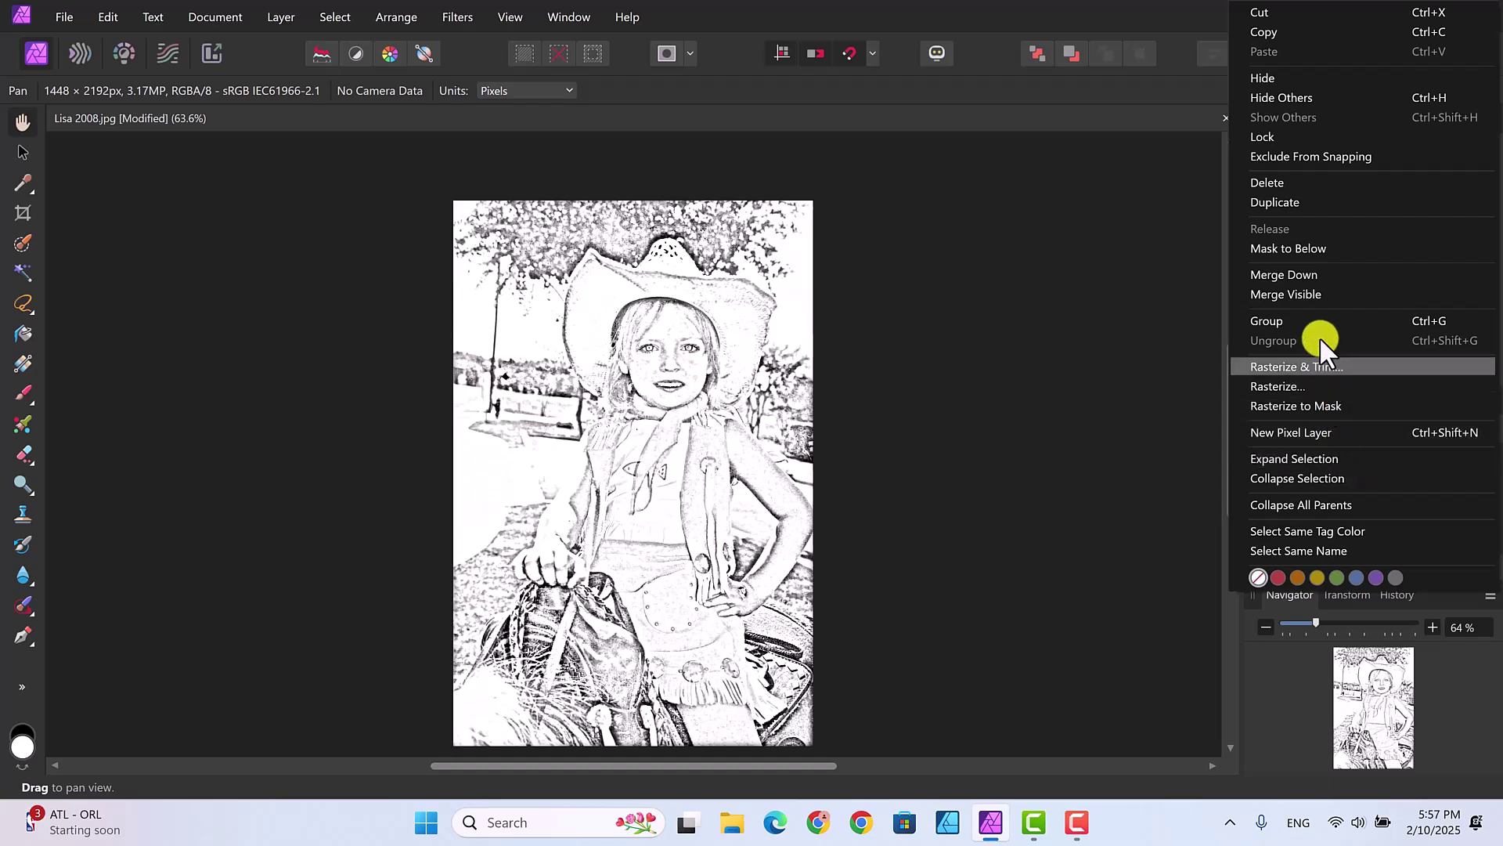
pyautogui.click(1309, 293)
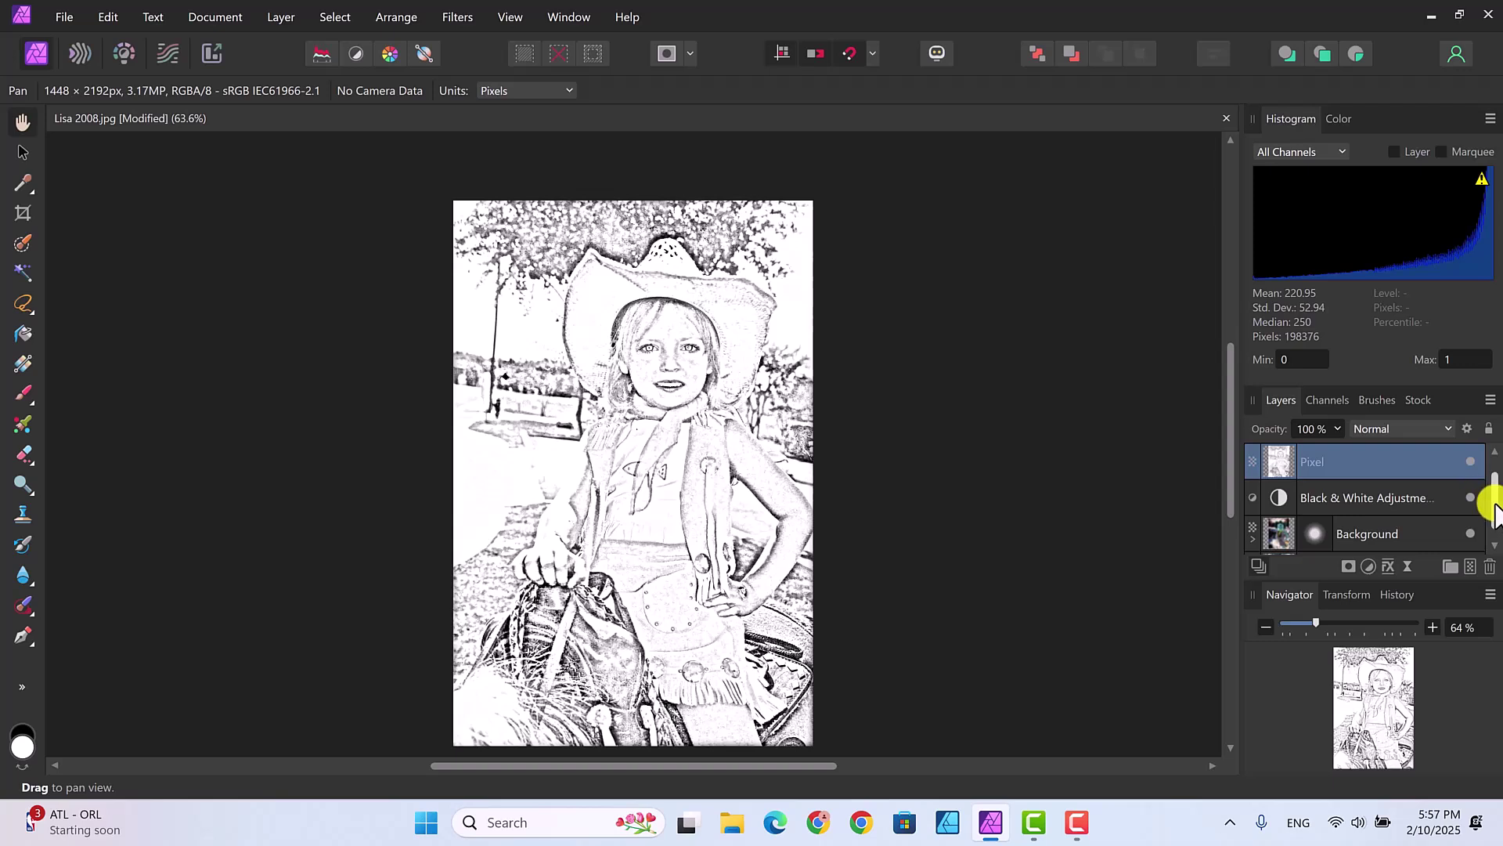
pyautogui.scroll(-1, 1491, 515)
pyautogui.scroll(1, 1486, 501)
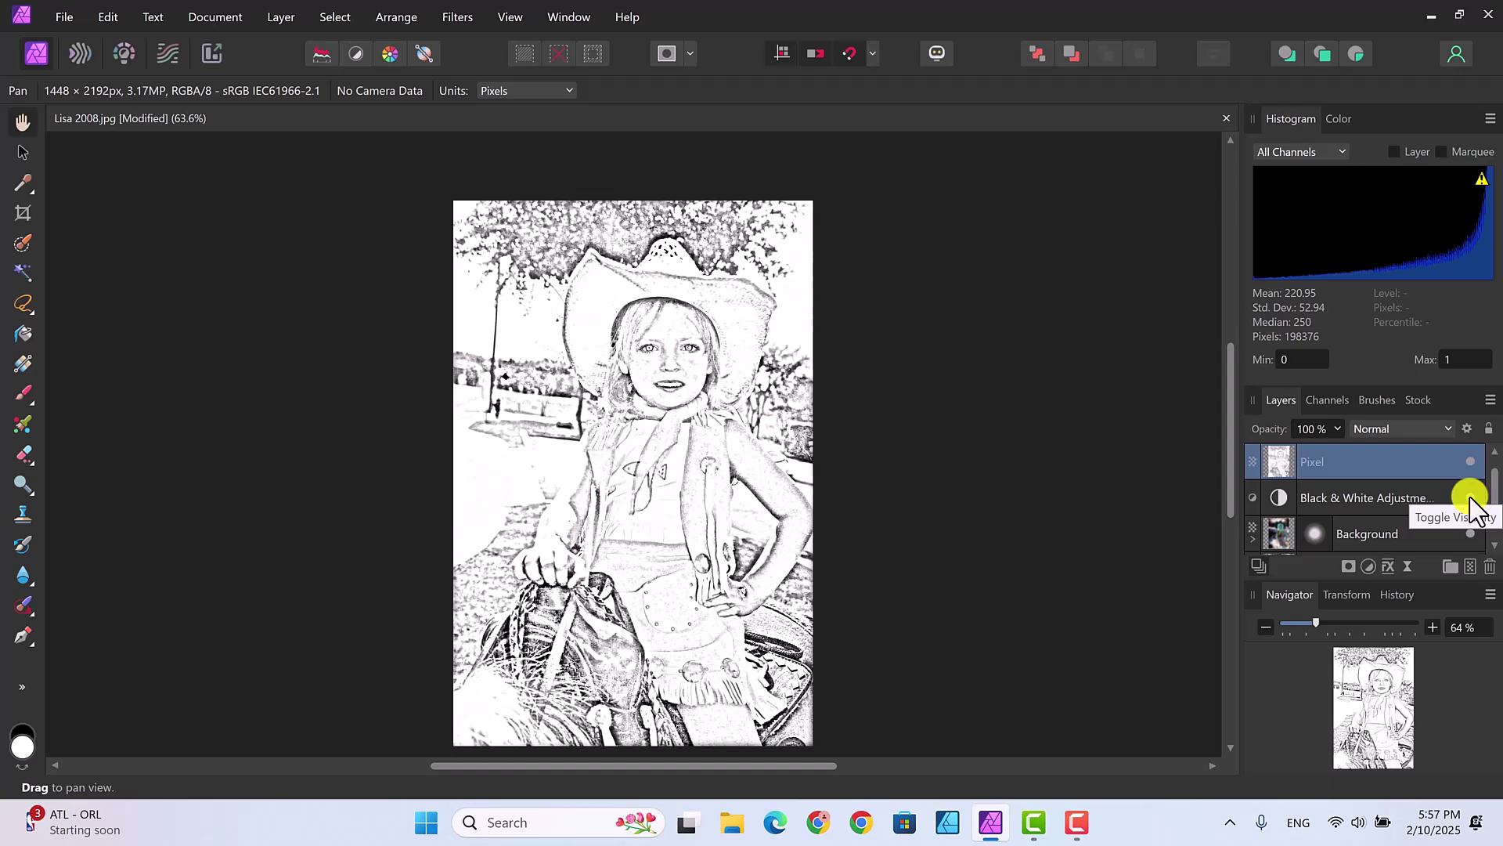
# Delete the Black & White adjustment layer and the blurred Background copy, keeping the merged layer and the original Background
pyautogui.click(1382, 493)
pyautogui.rightClick(1382, 492)
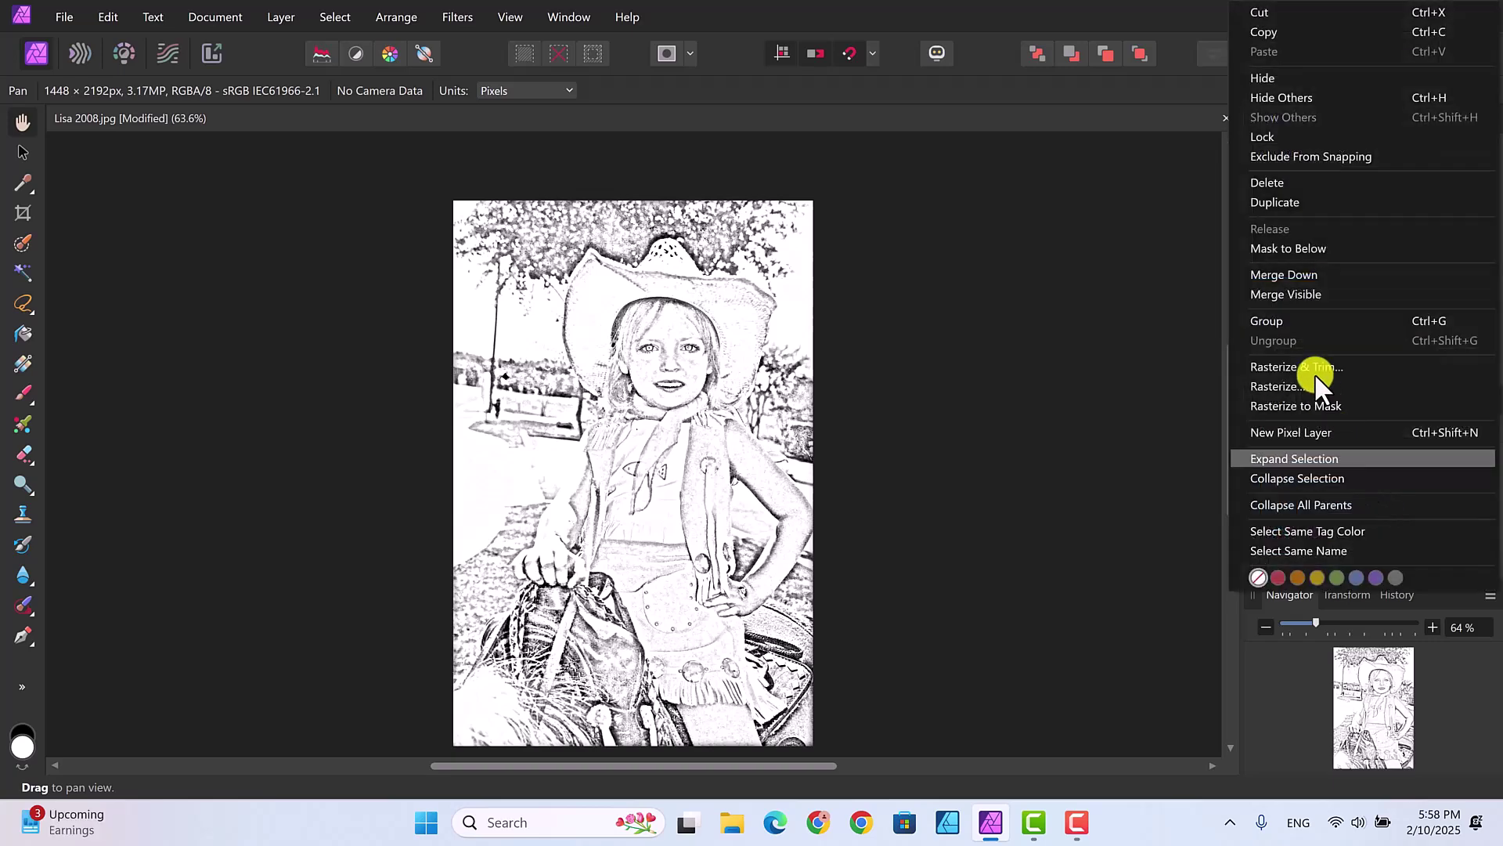
pyautogui.click(1268, 182)
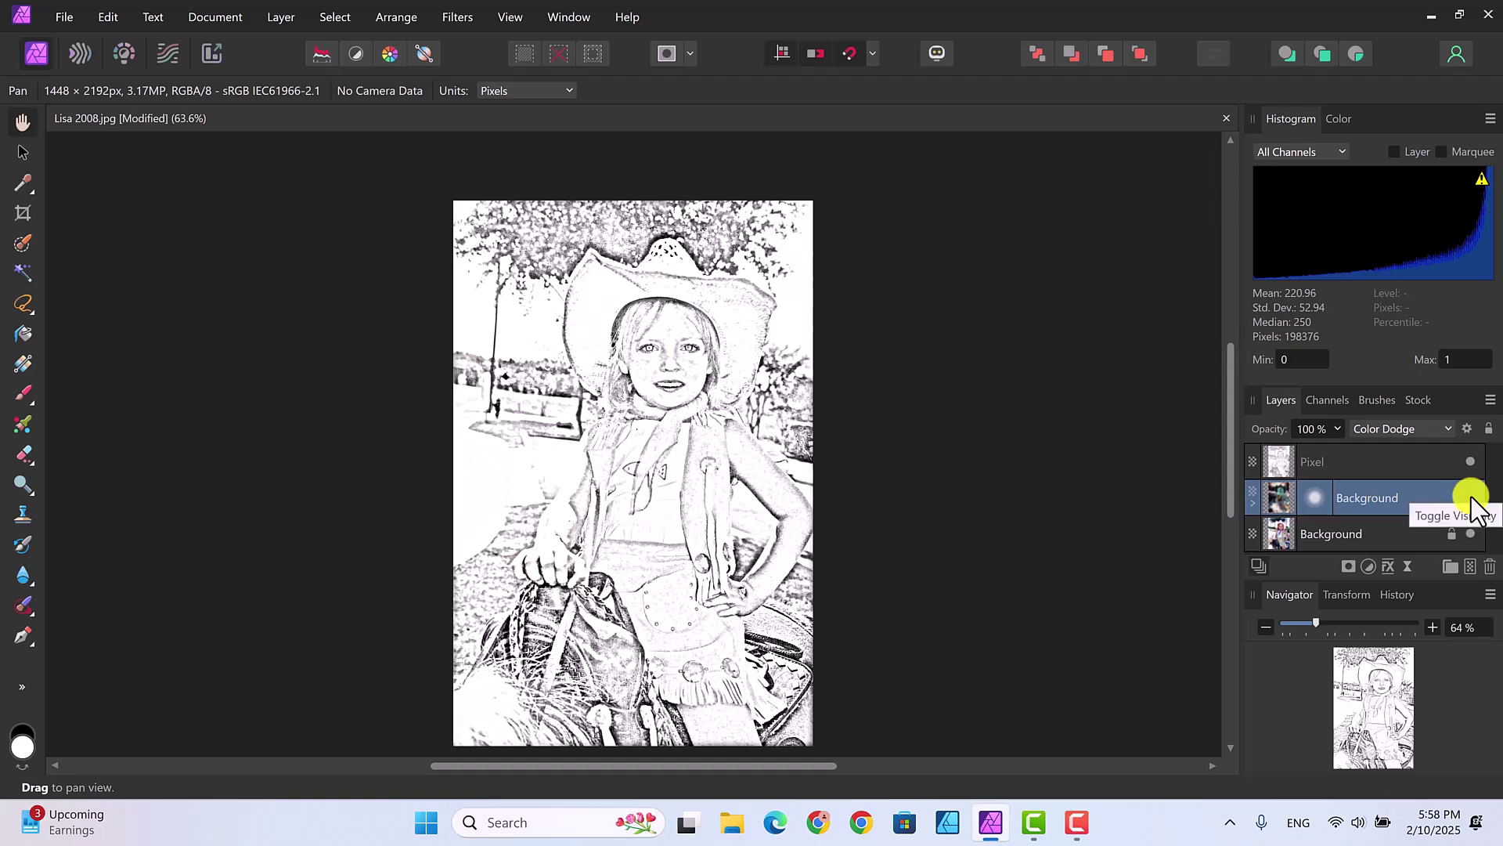
pyautogui.rightClick(1368, 495)
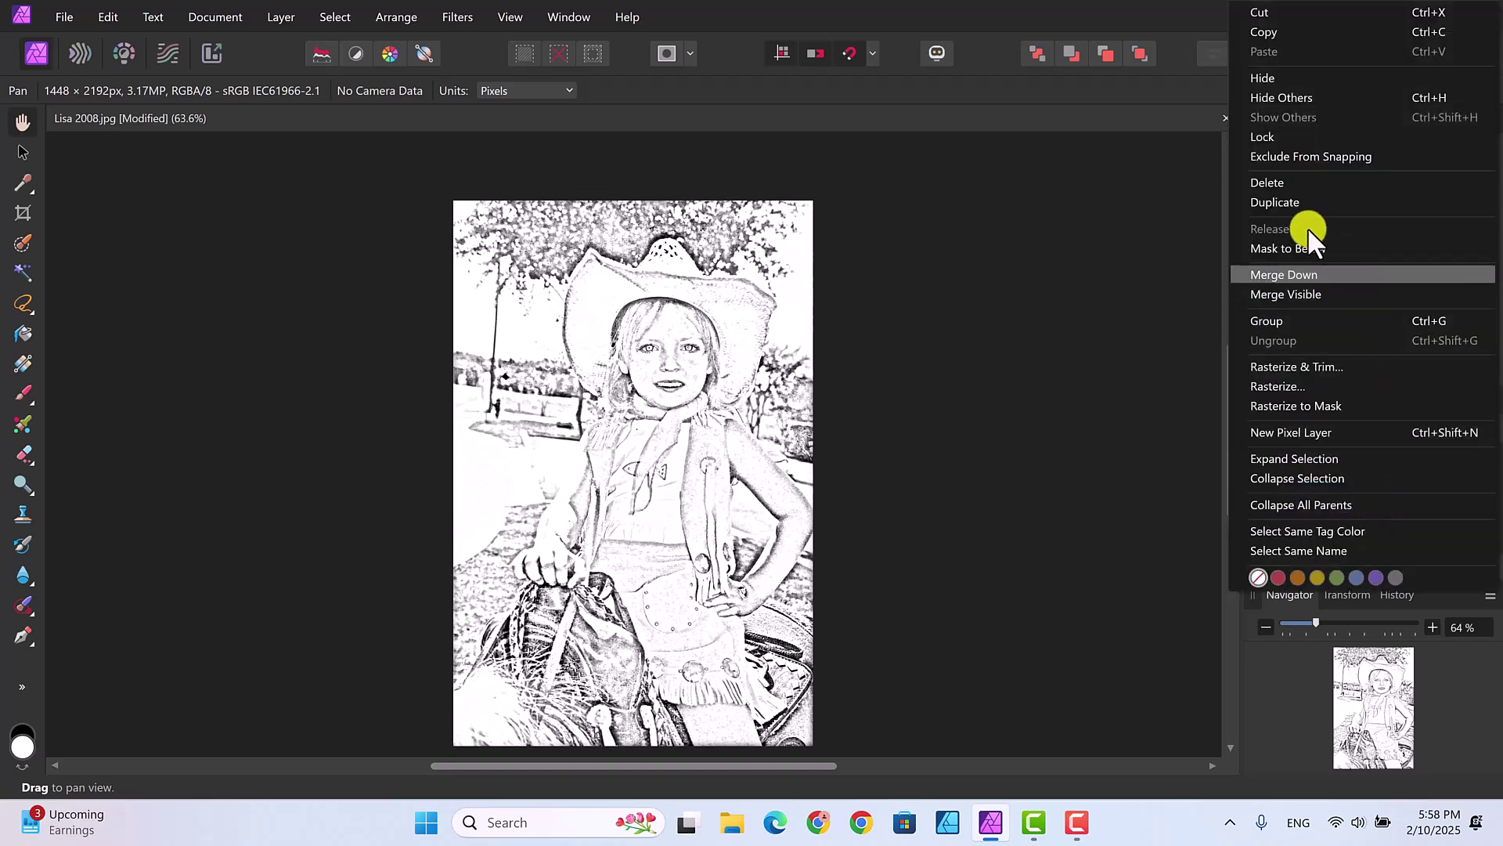
pyautogui.click(1267, 185)
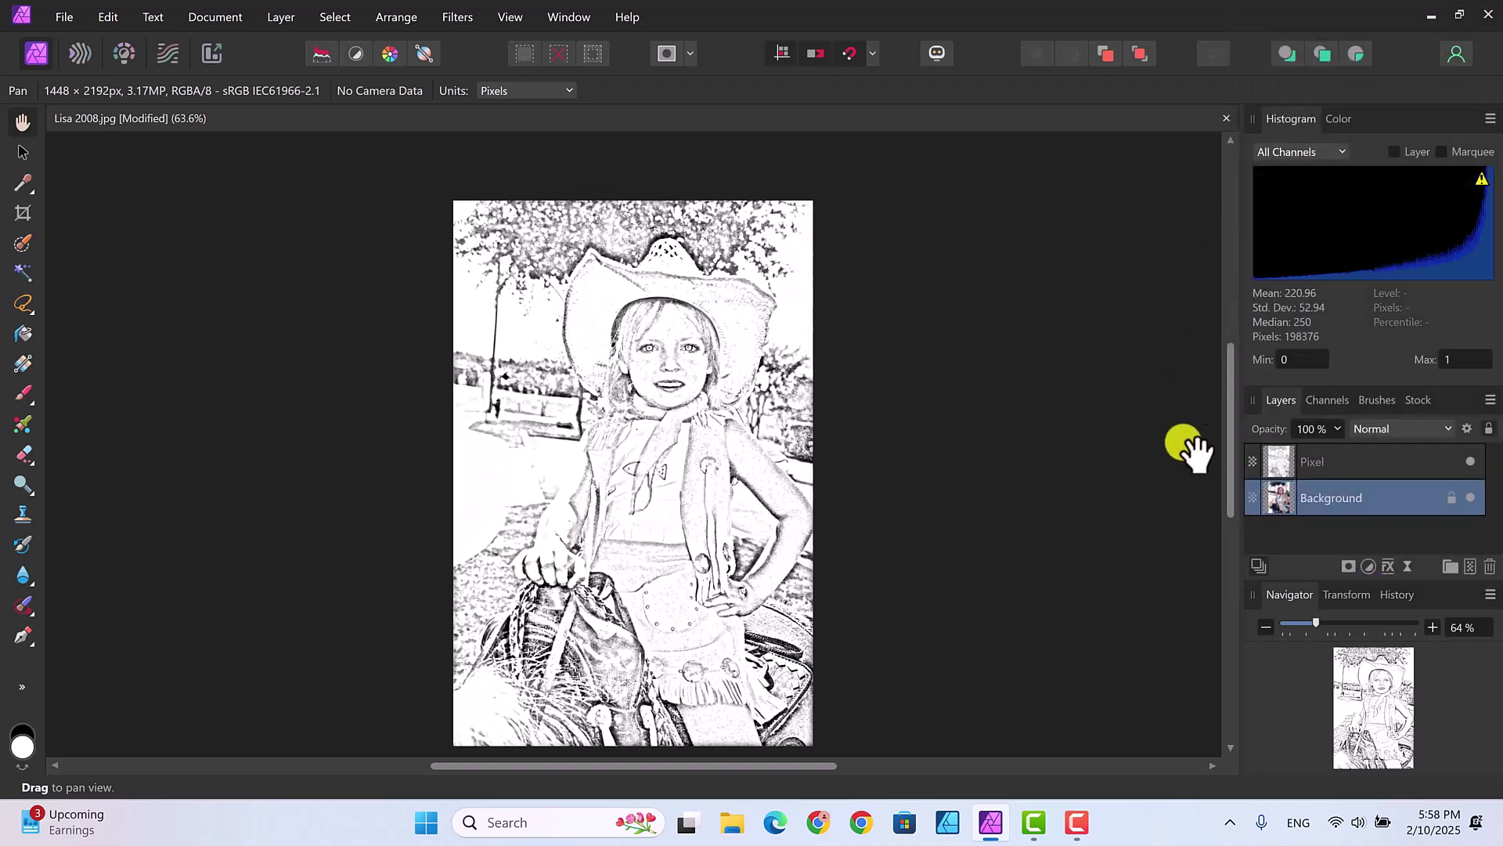
# Rename the merged pixel layer "black and white"
pyautogui.click(1355, 454)
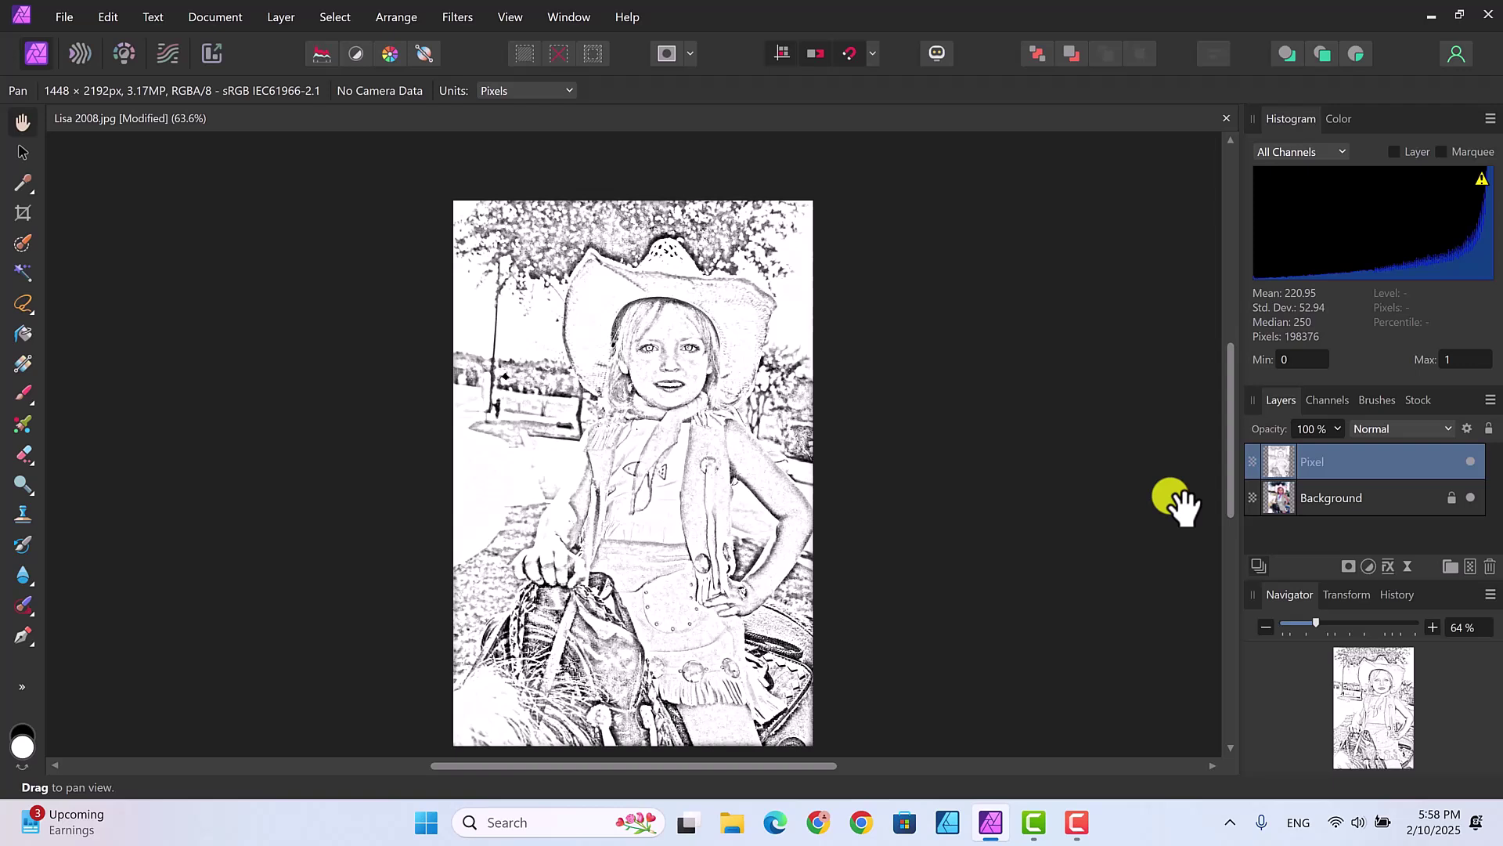
pyautogui.doubleClick(1312, 462)
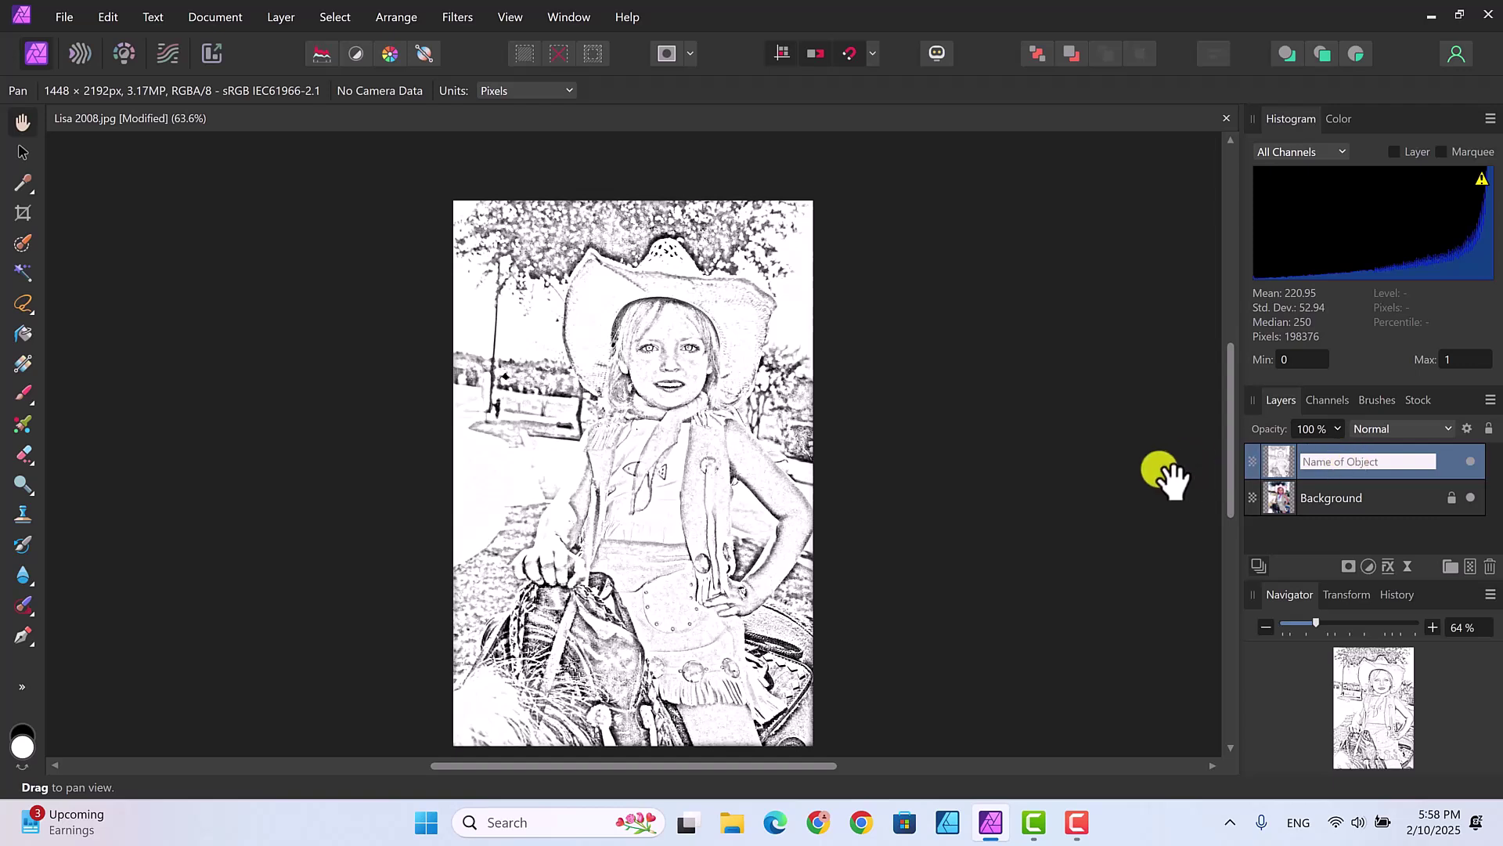
pyautogui.write('black and white')
pyautogui.press('Return')
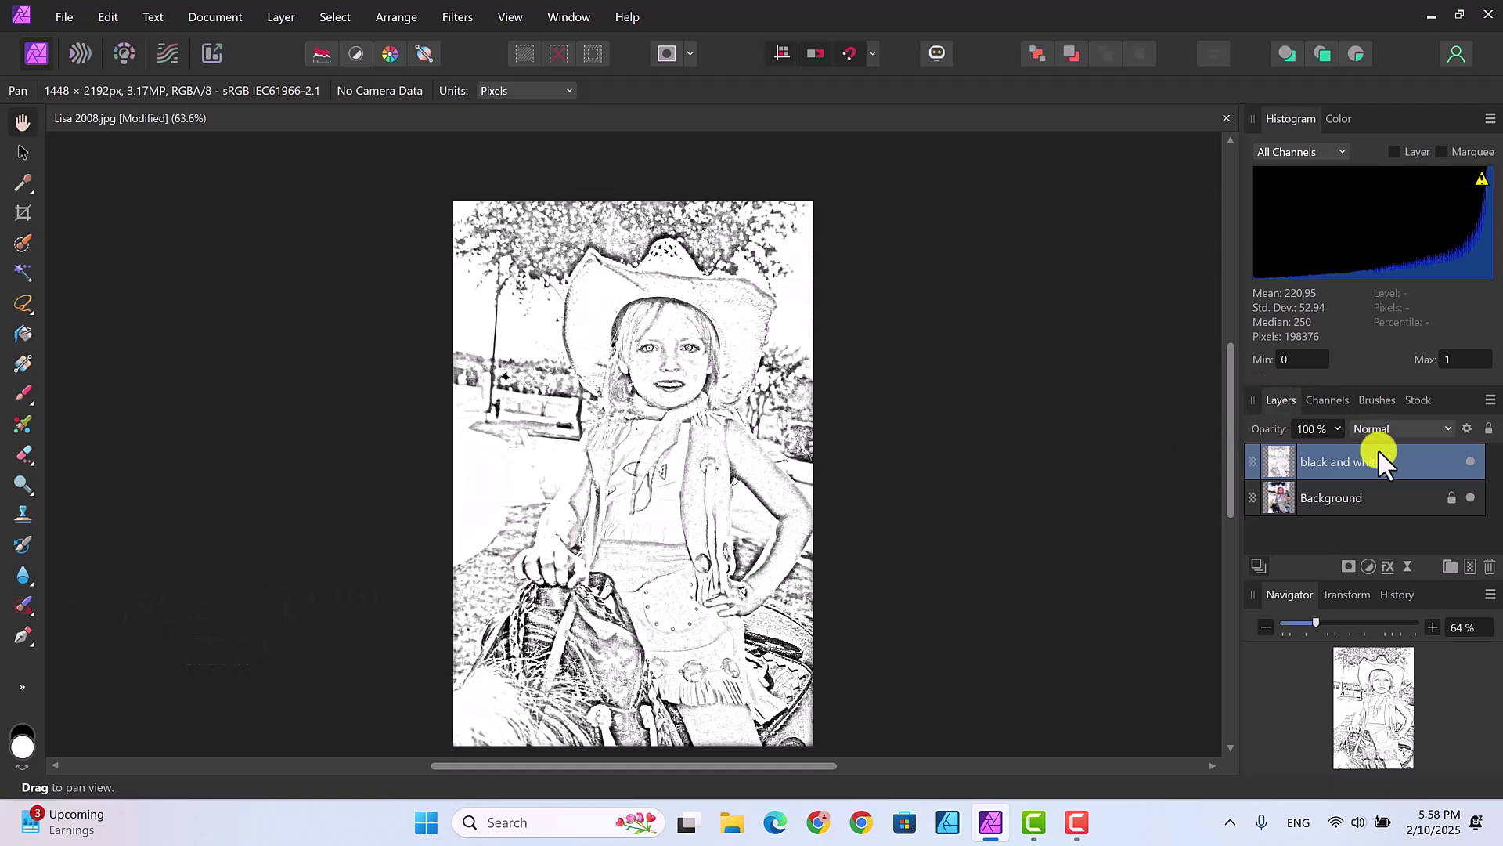
# Duplicate the "black and white" layer and apply the Add Noise filter to the copy with Gaussian noise at 100% intensity
pyautogui.rightClick(1341, 464)
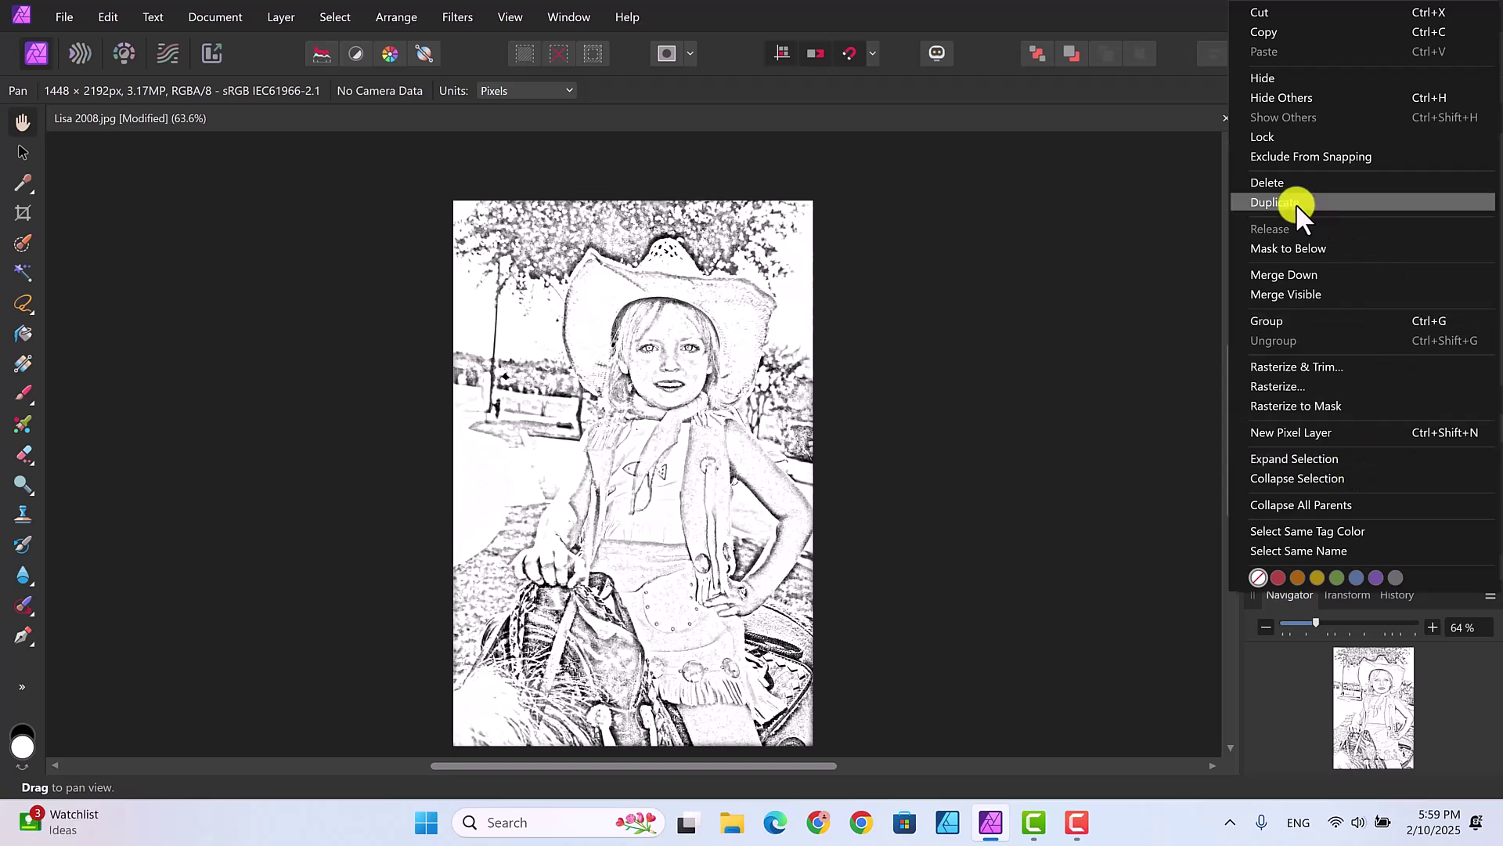
pyautogui.click(1274, 205)
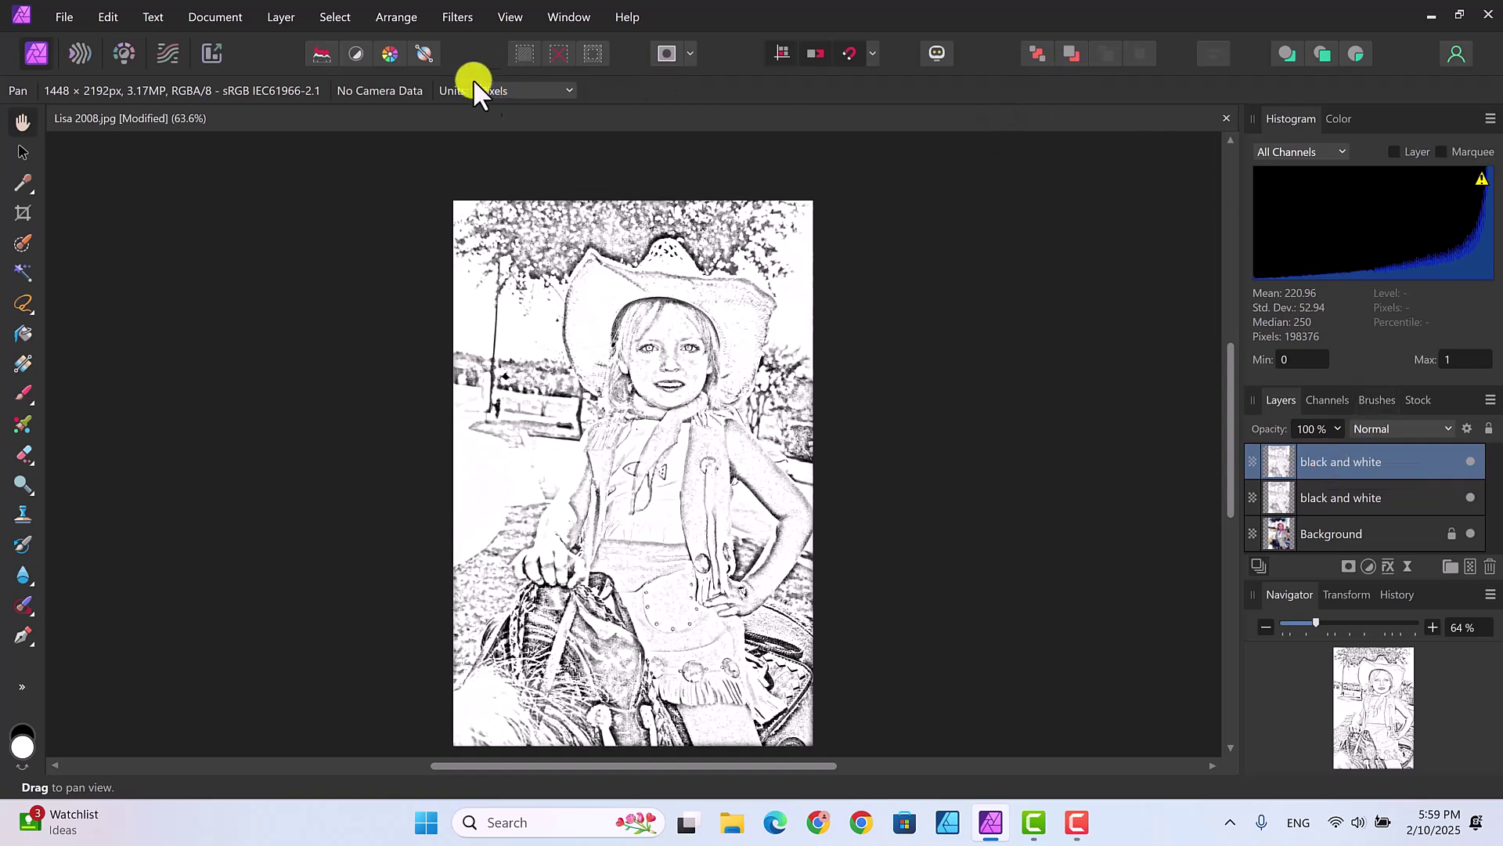
pyautogui.click(451, 19)
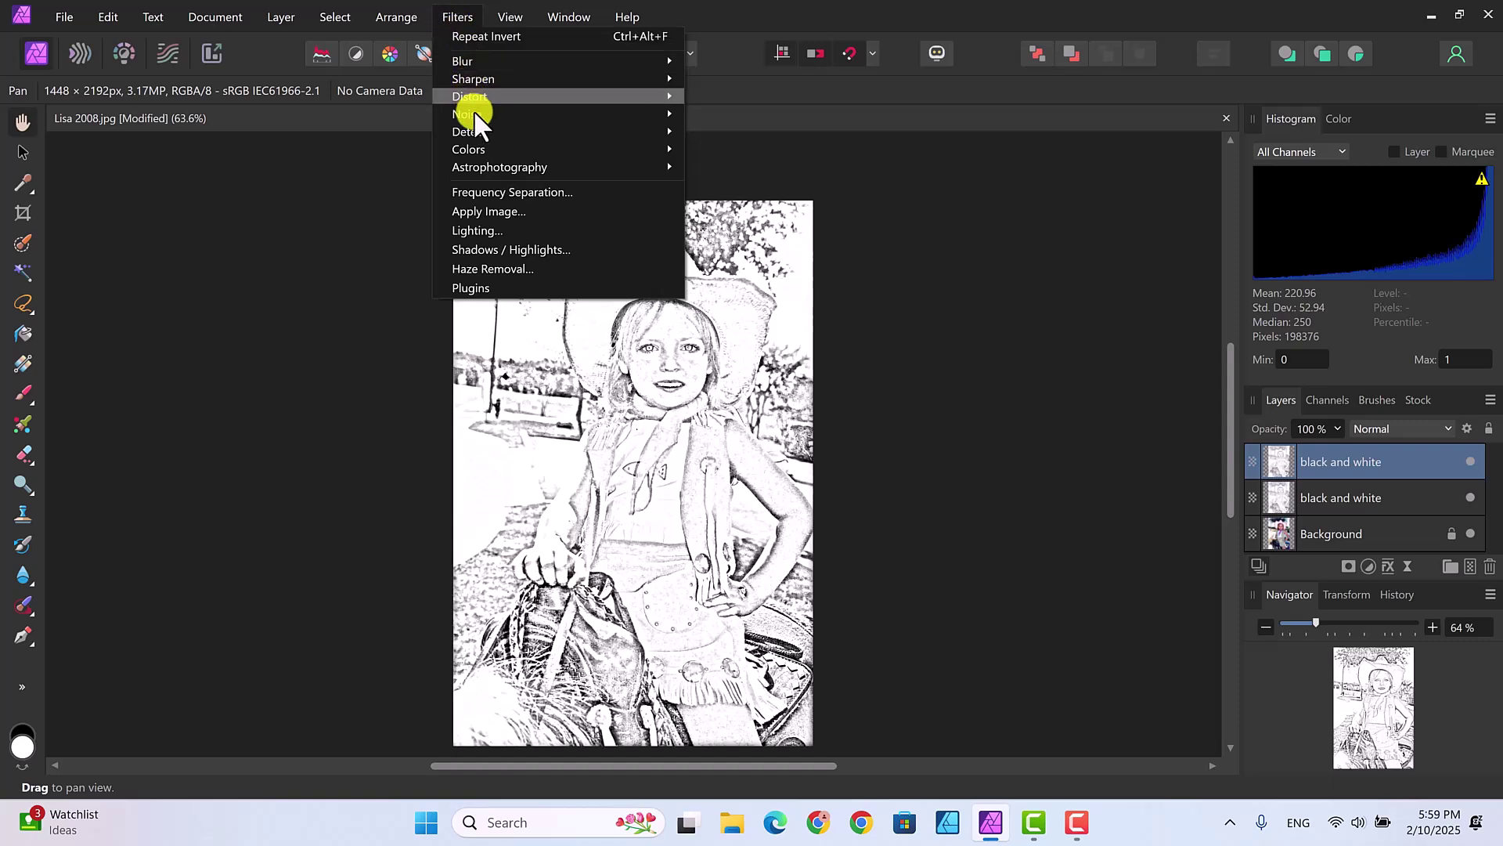
pyautogui.moveTo(473, 113)
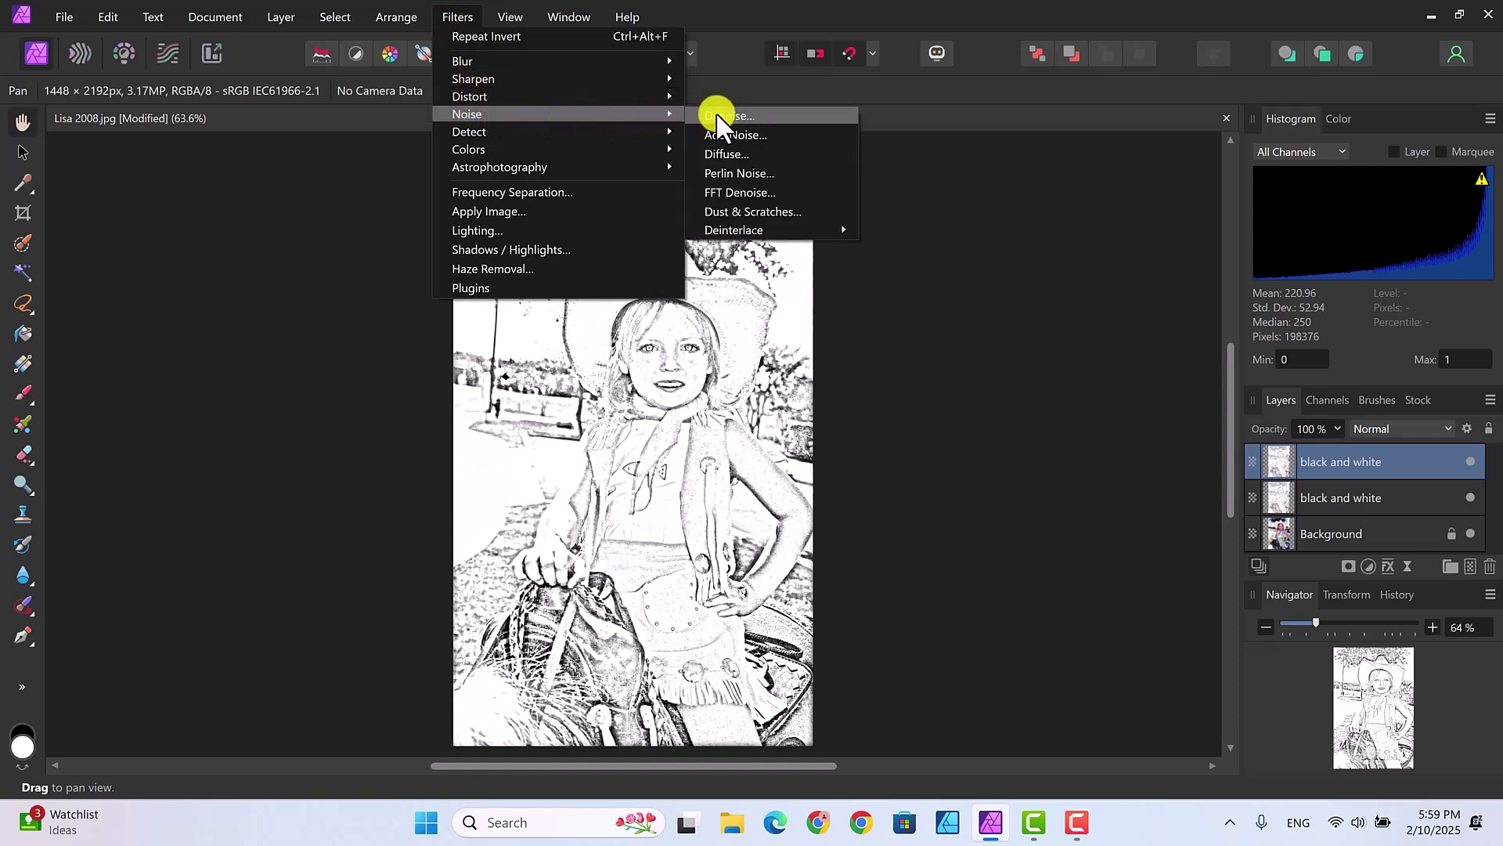
pyautogui.click(736, 135)
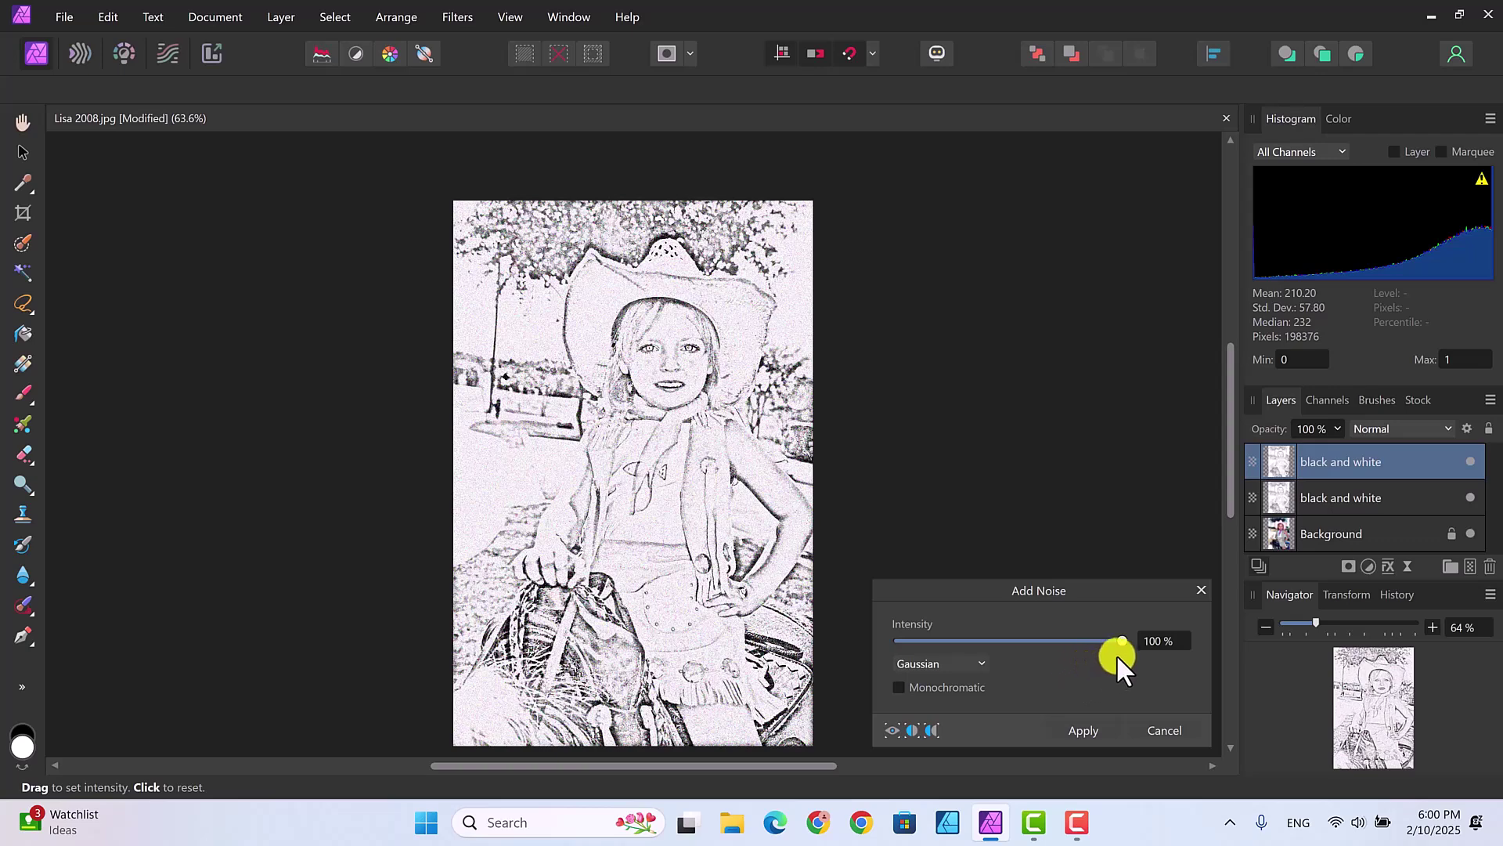
pyautogui.moveTo(1121, 637)
pyautogui.mouseDown()
pyautogui.moveTo(891, 638)
pyautogui.moveTo(1117, 649)
pyautogui.moveTo(902, 637)
pyautogui.moveTo(1088, 650)
pyautogui.moveTo(1139, 619)
pyautogui.mouseUp()
pyautogui.moveTo(1124, 637)
pyautogui.mouseDown()
pyautogui.moveTo(905, 632)
pyautogui.moveTo(1123, 637)
pyautogui.mouseUp()
pyautogui.click(1087, 730)
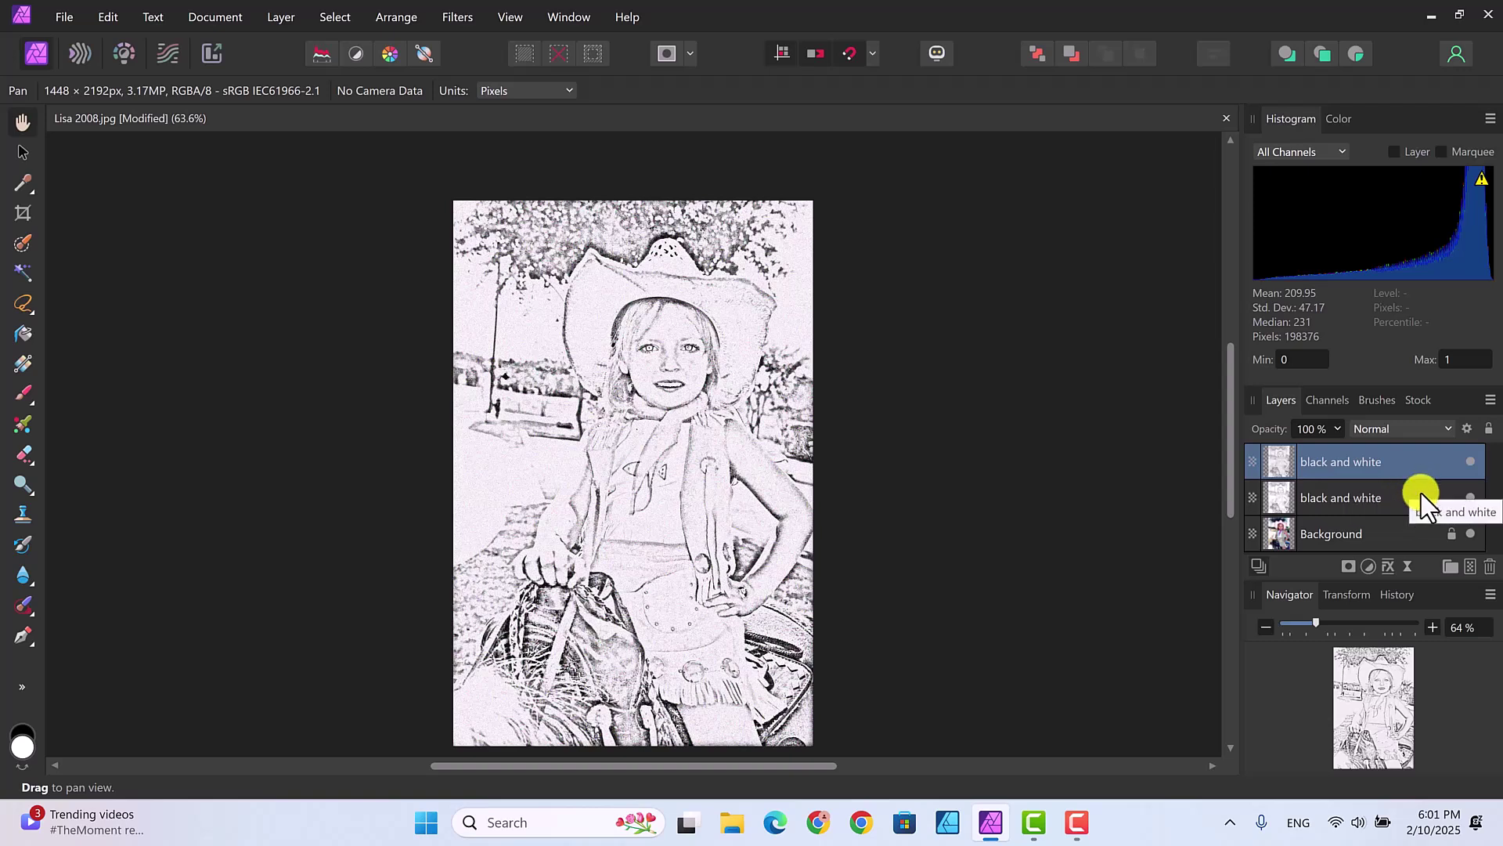
# Compare the sketch with and without the noisy top "black and white" layer by toggling that layer's visibility
pyautogui.click(1472, 462)
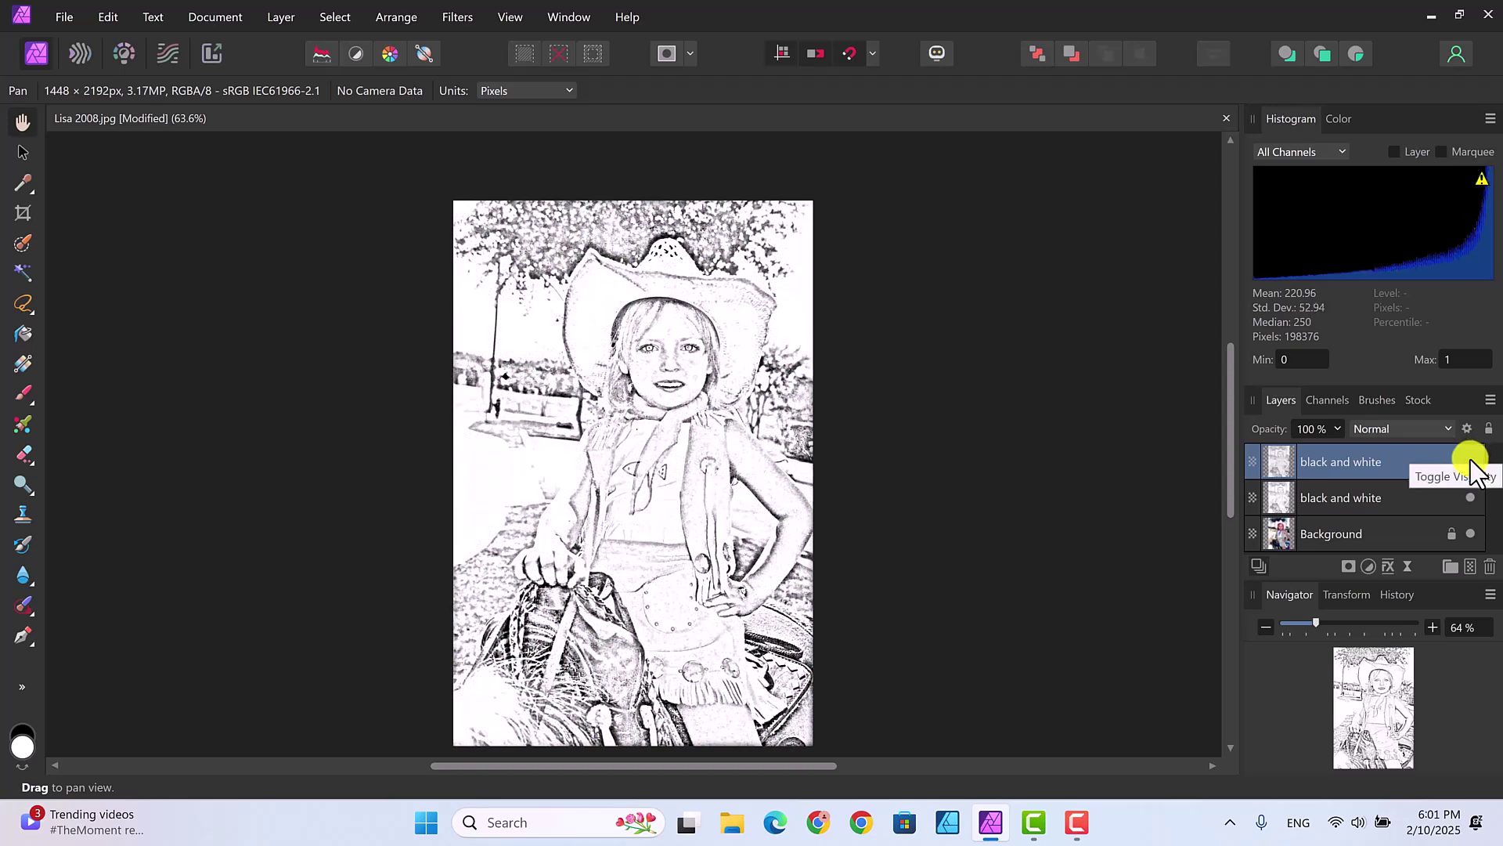
pyautogui.click(1472, 462)
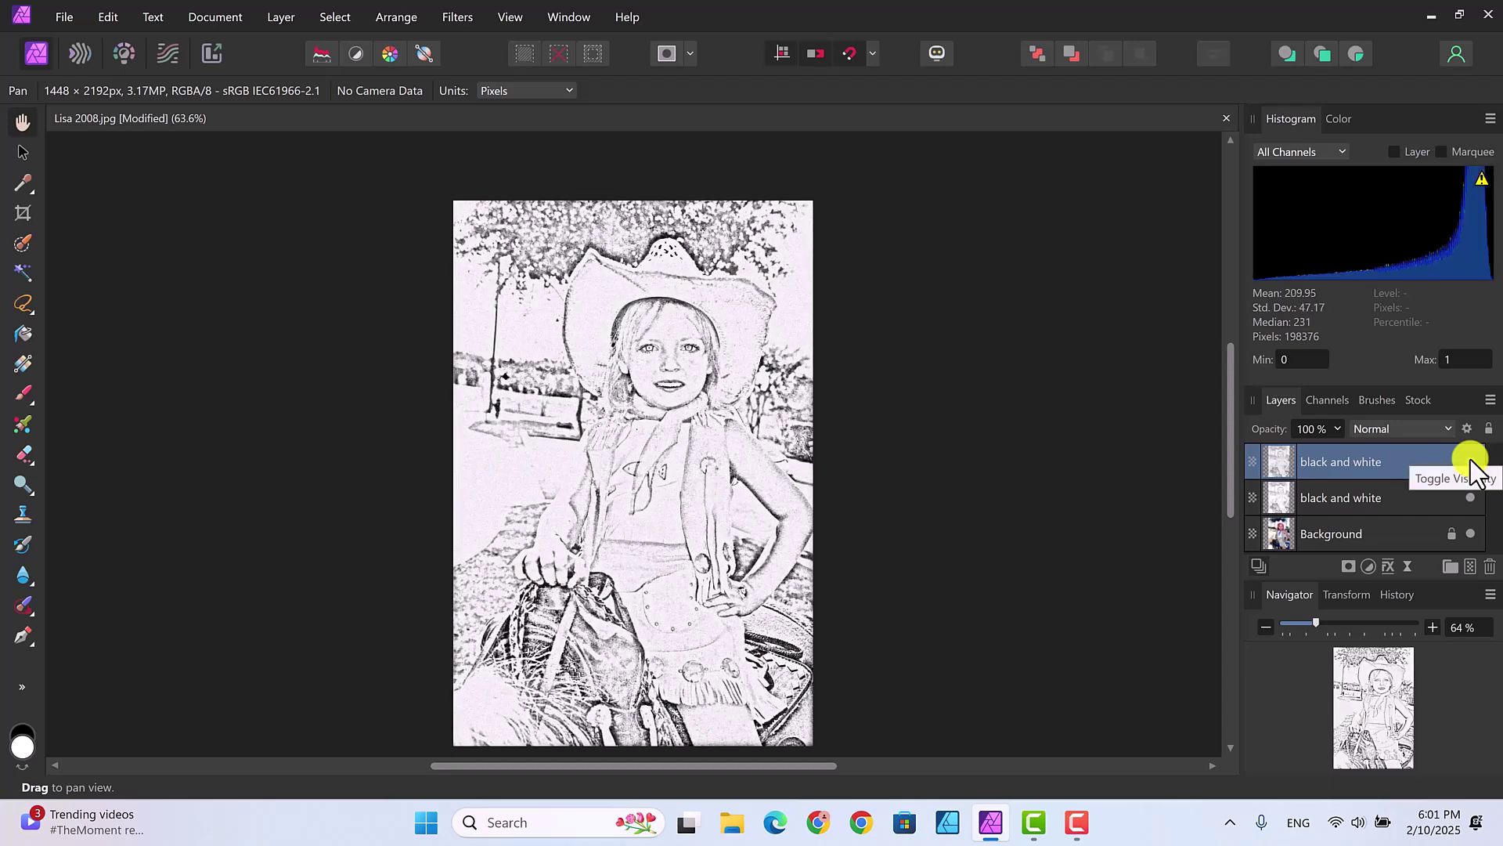
pyautogui.click(1471, 461)
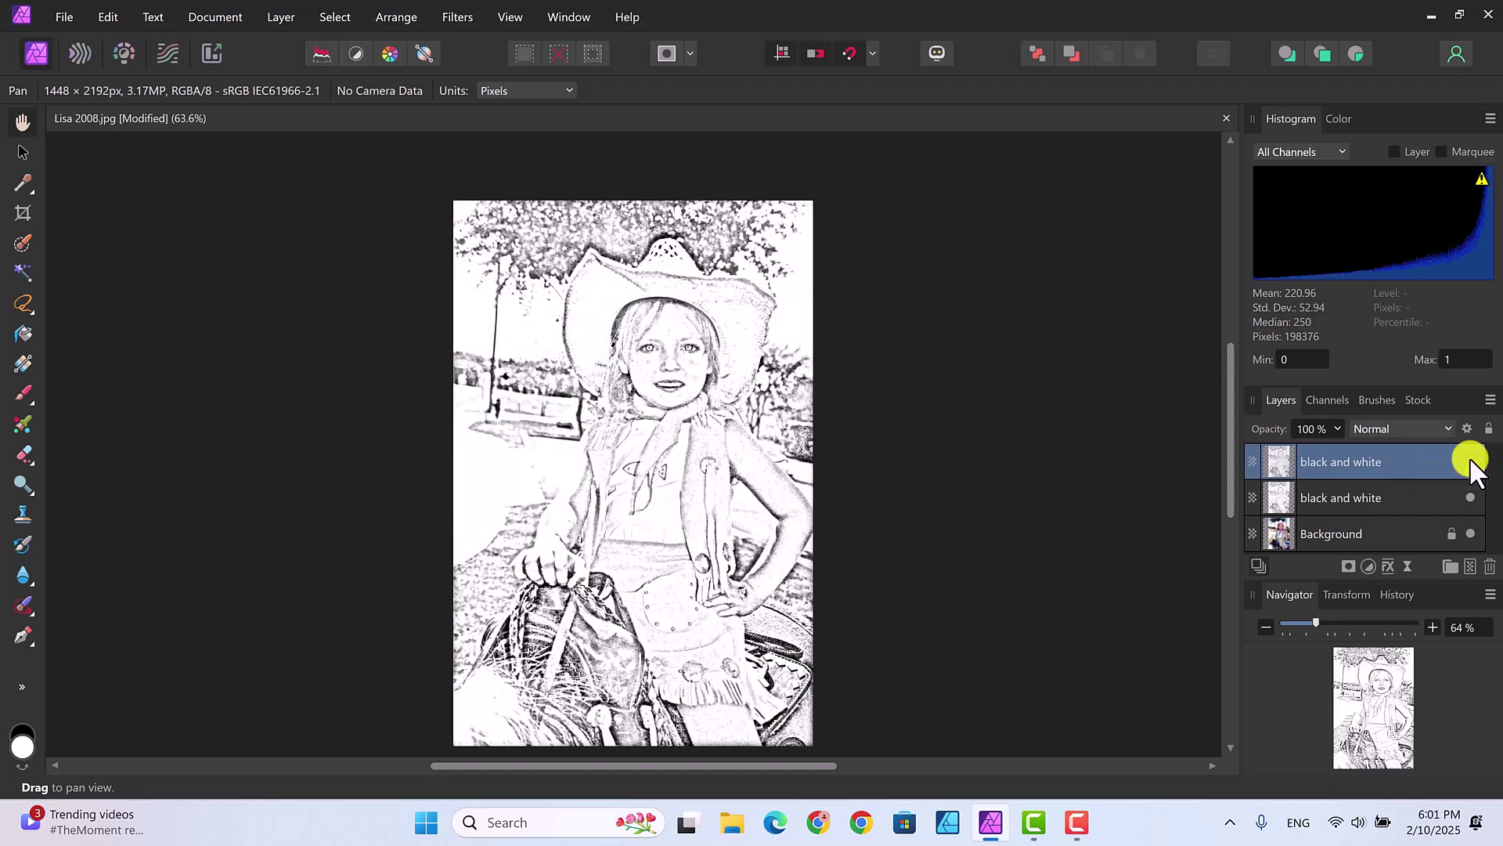
pyautogui.click(1469, 459)
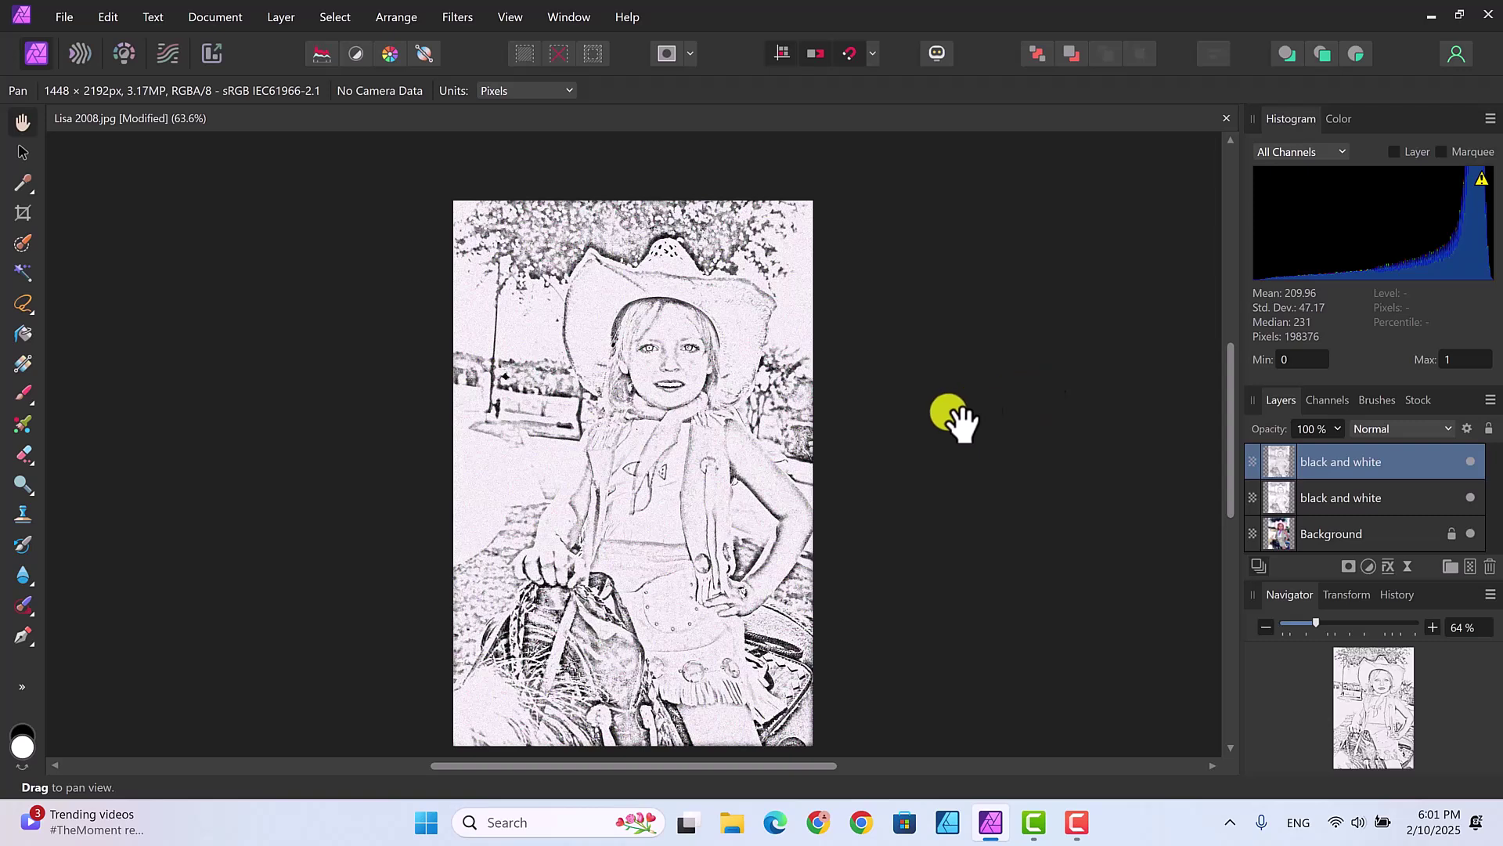
# Add a live Motion Blur filter to the top "black and white" layer with a 5.4 px radius and 45° rotation
pyautogui.click(1406, 566)
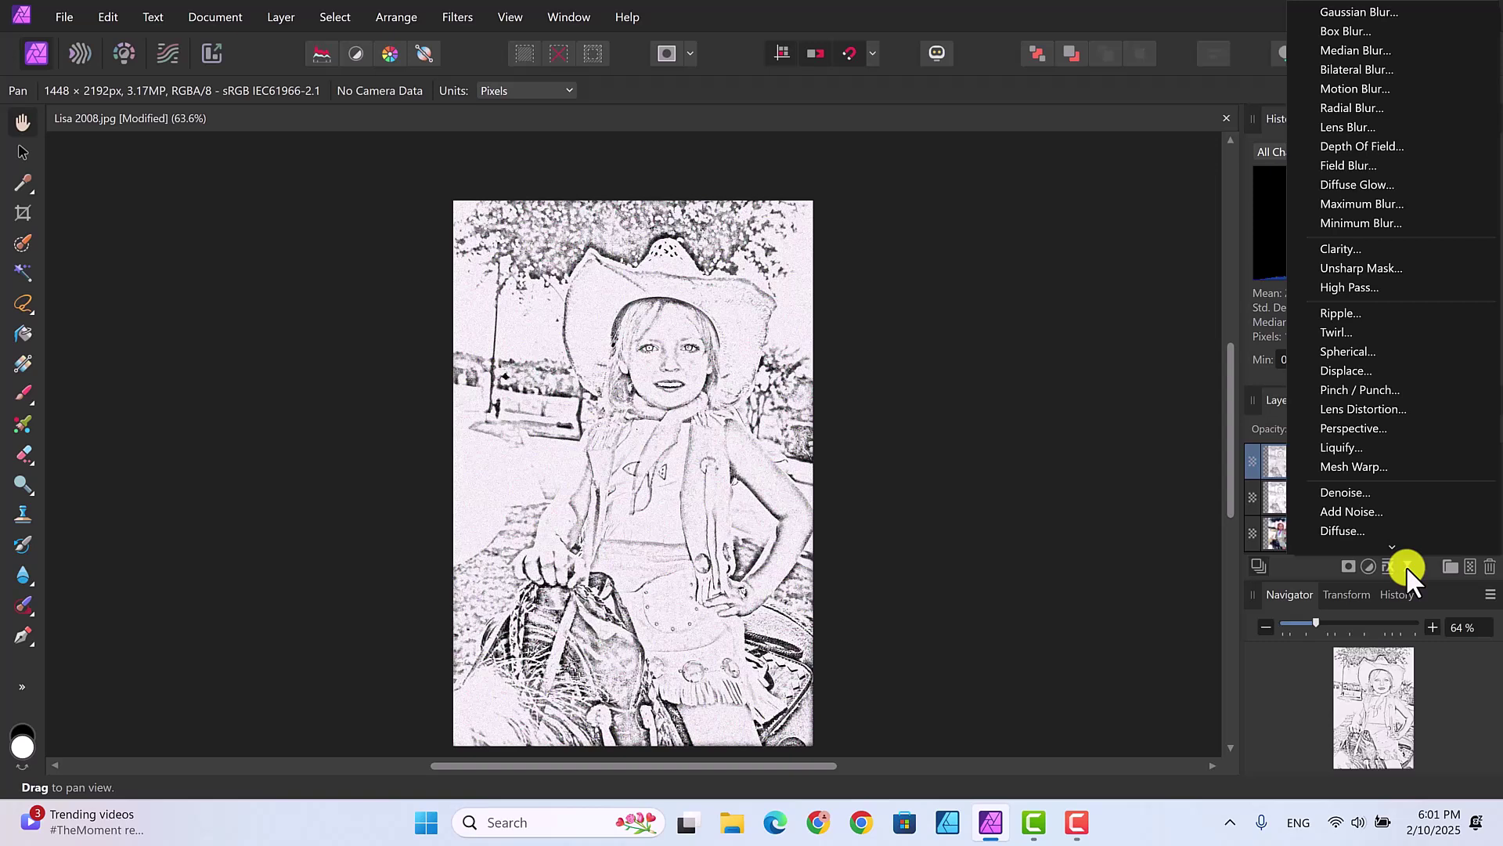
pyautogui.click(1354, 88)
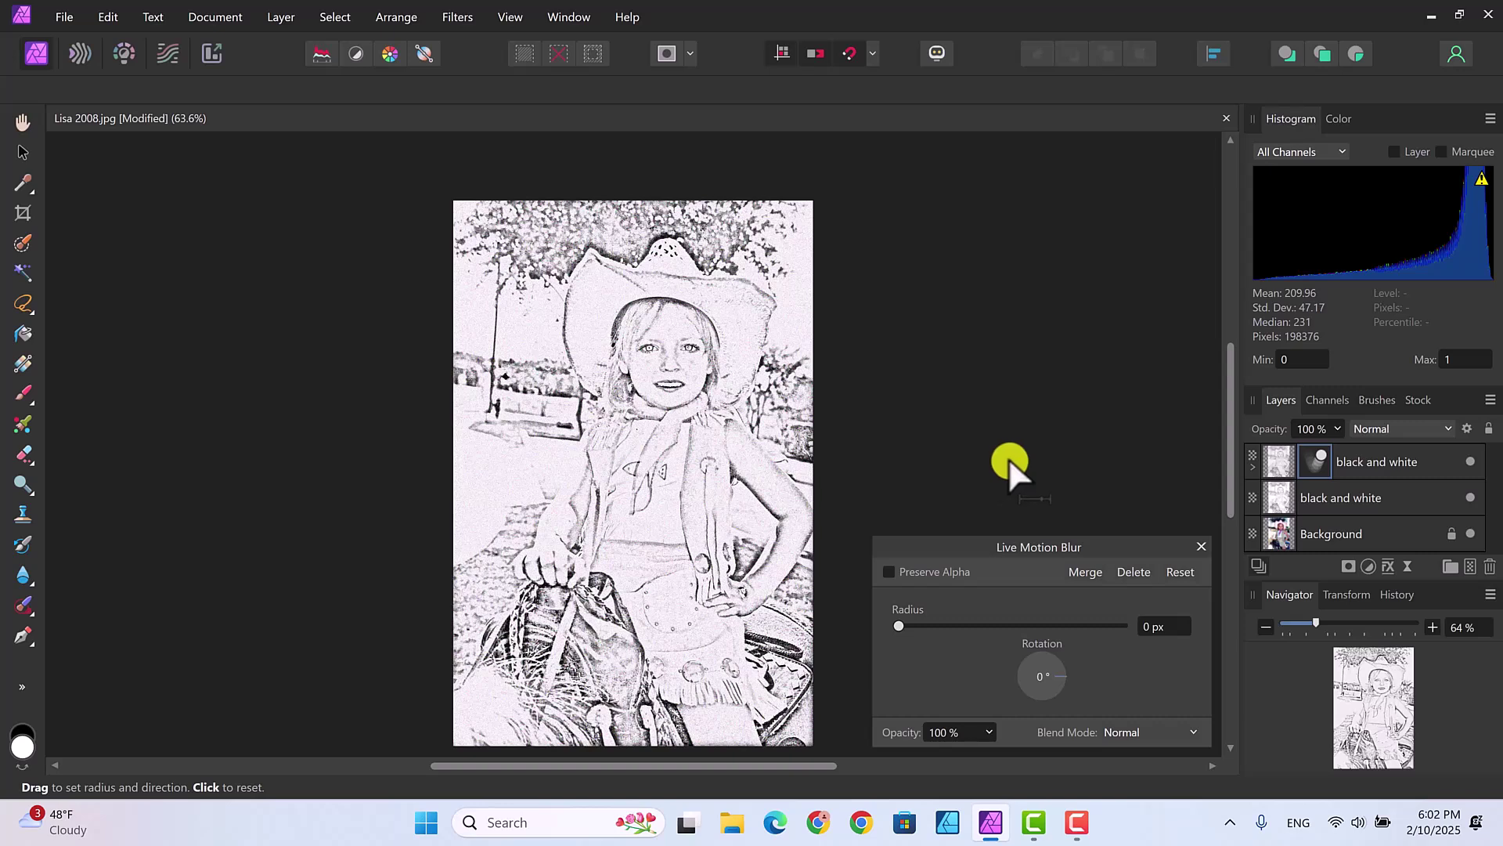
pyautogui.moveTo(897, 623); pyautogui.dragTo(971, 623)
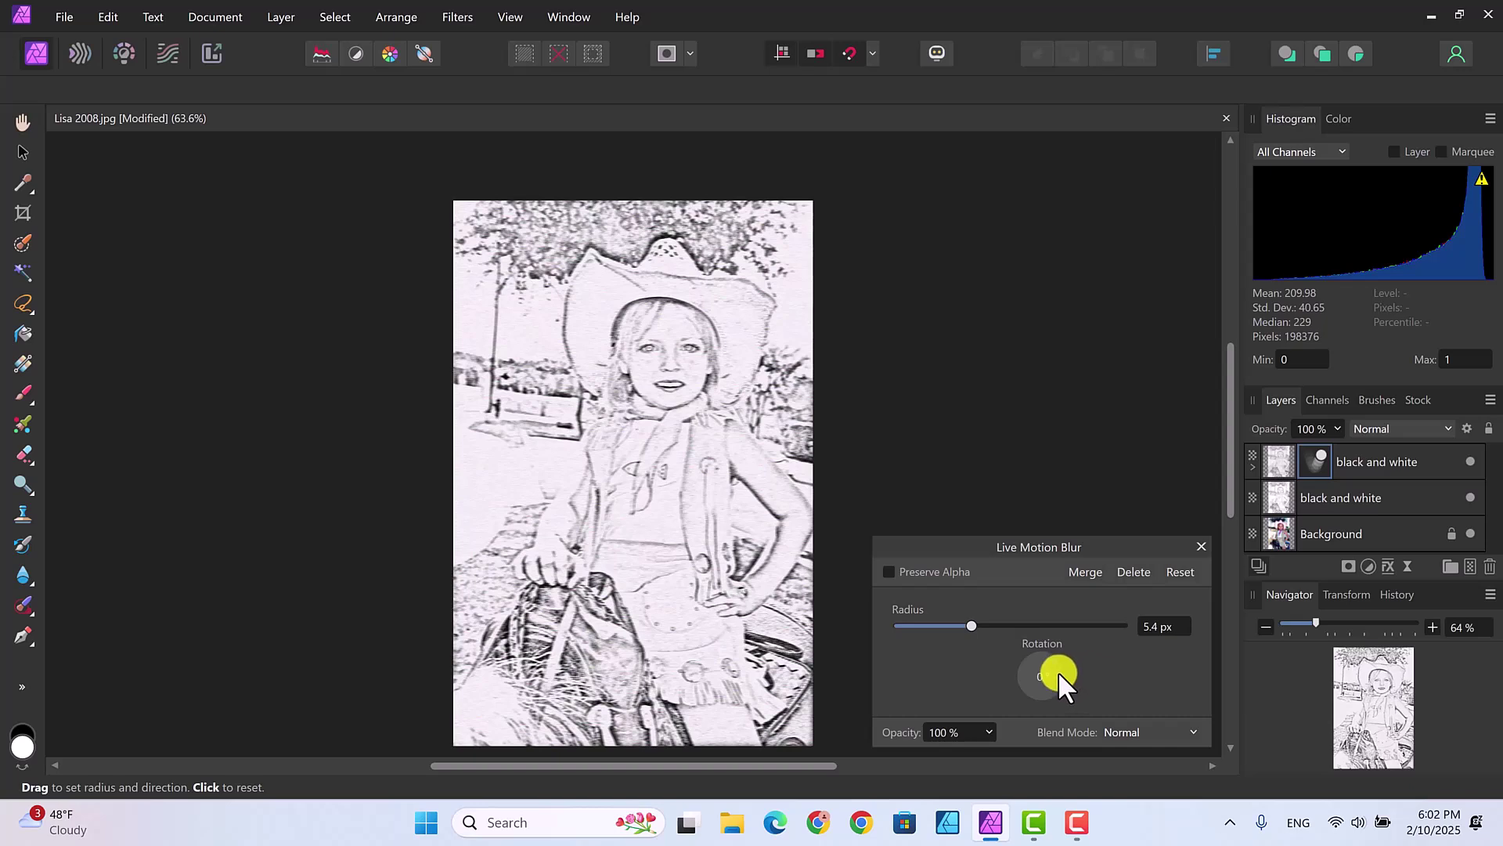
pyautogui.moveTo(1058, 670); pyautogui.dragTo(1148, 653)
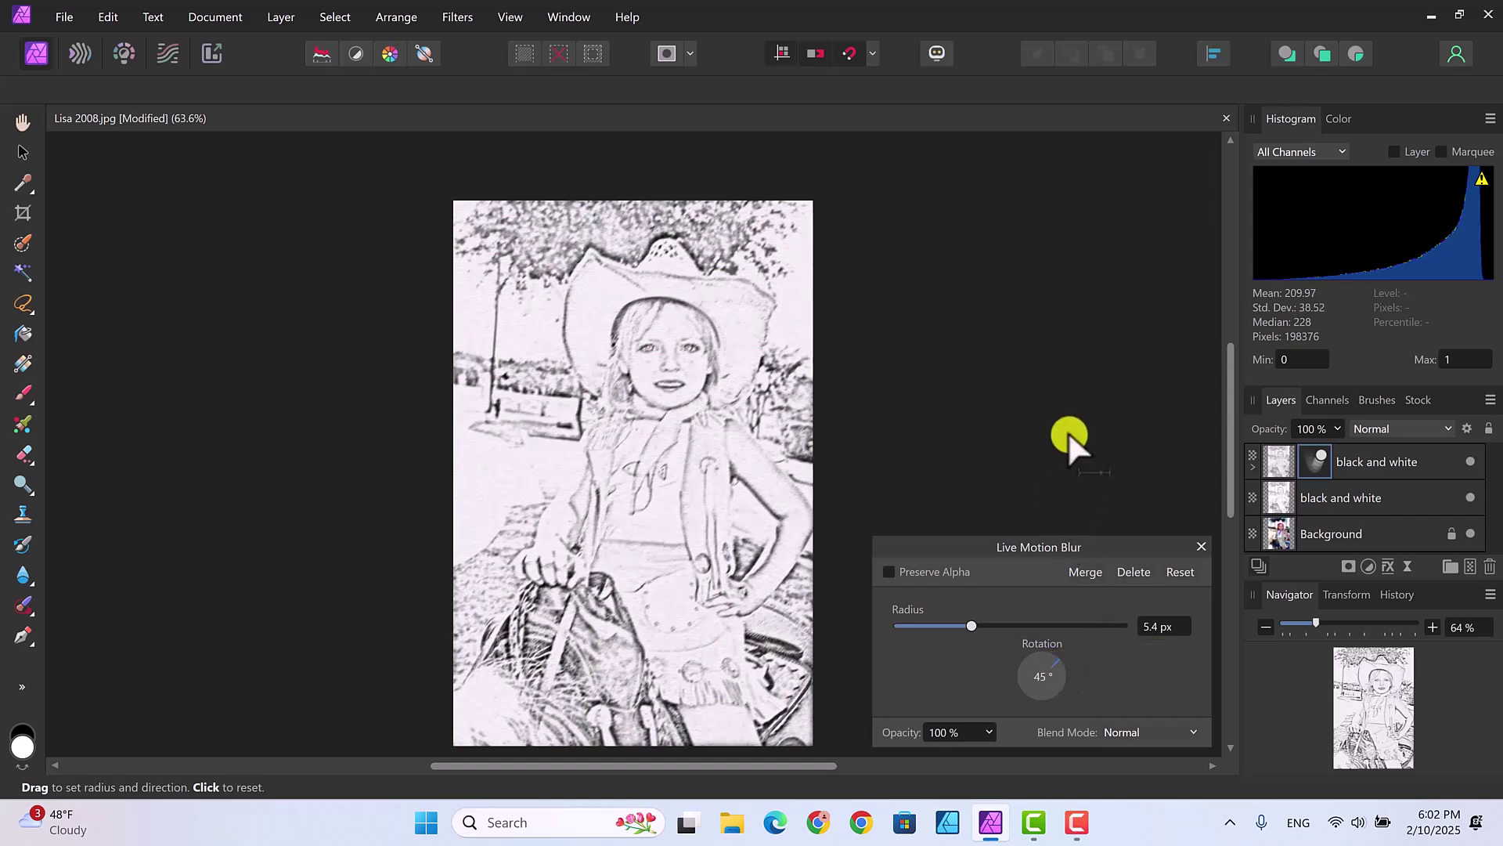
pyautogui.click(1201, 547)
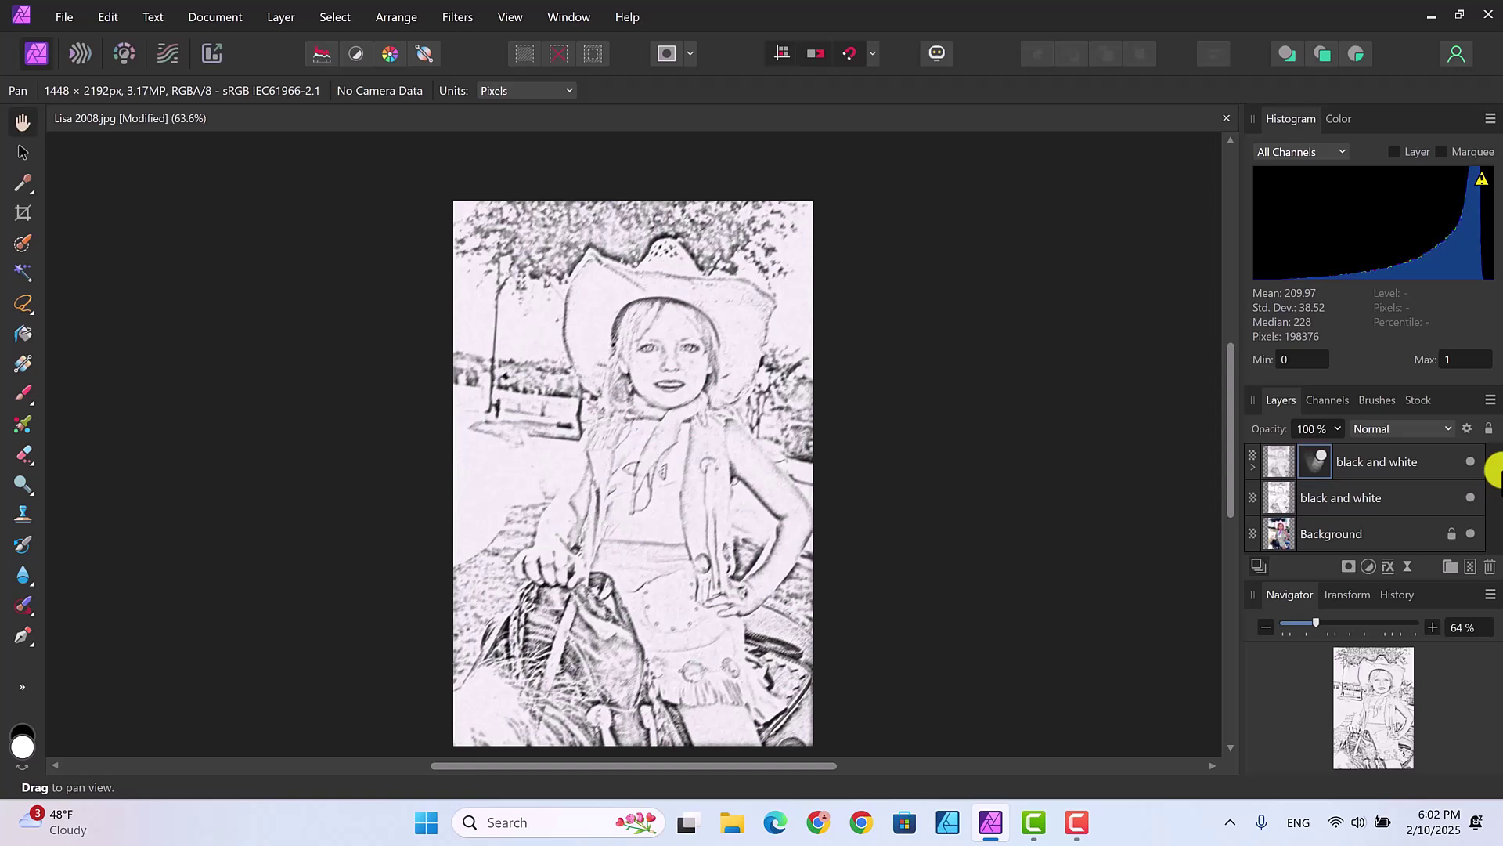
# Toggle the motion-blurred top layer's visibility to compare it with the plain sketch layer beneath
pyautogui.click(1435, 461)
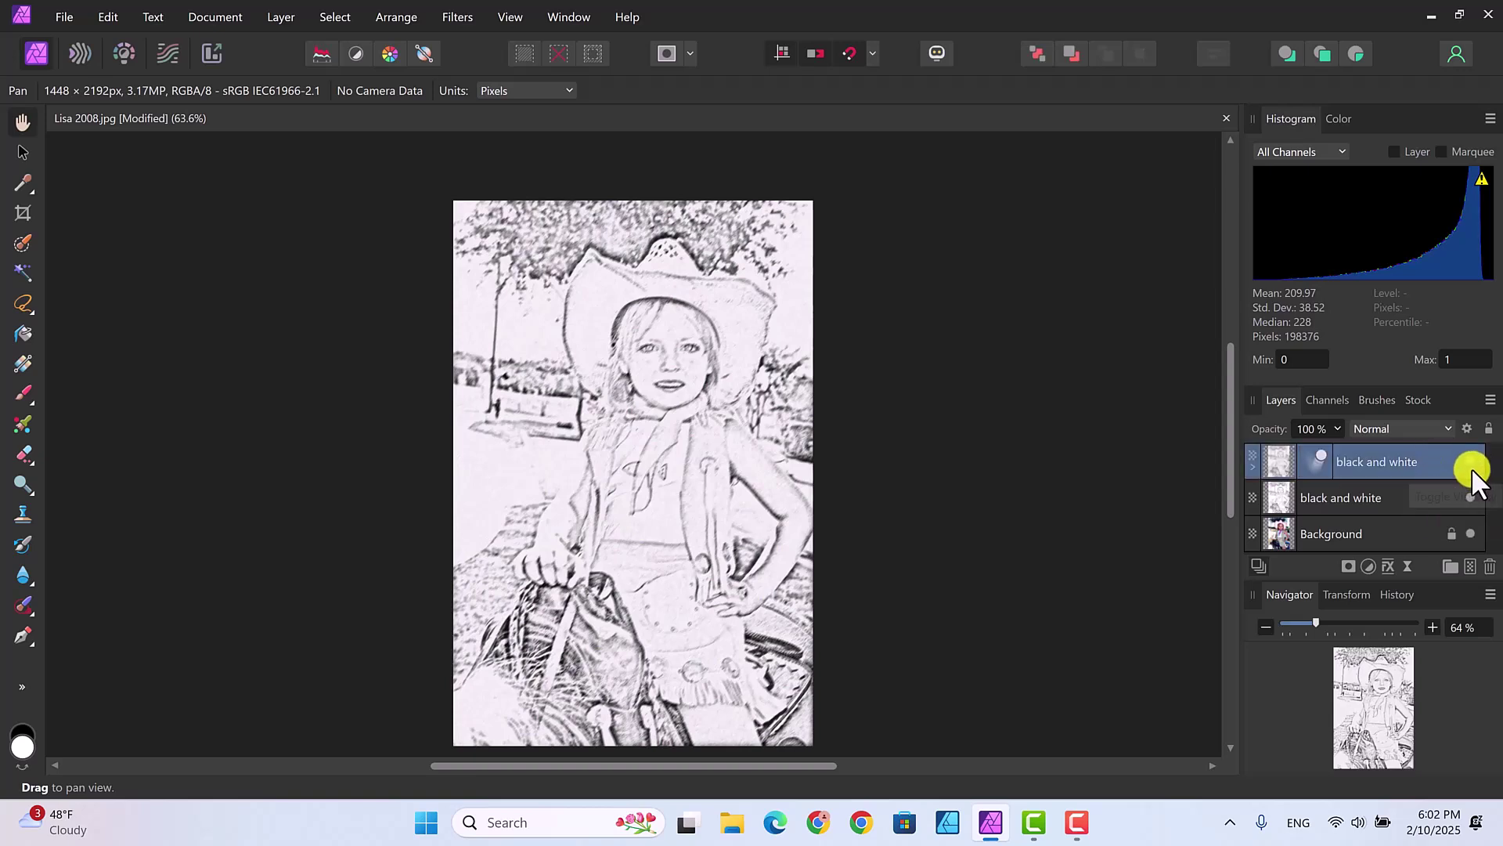
pyautogui.click(1470, 462)
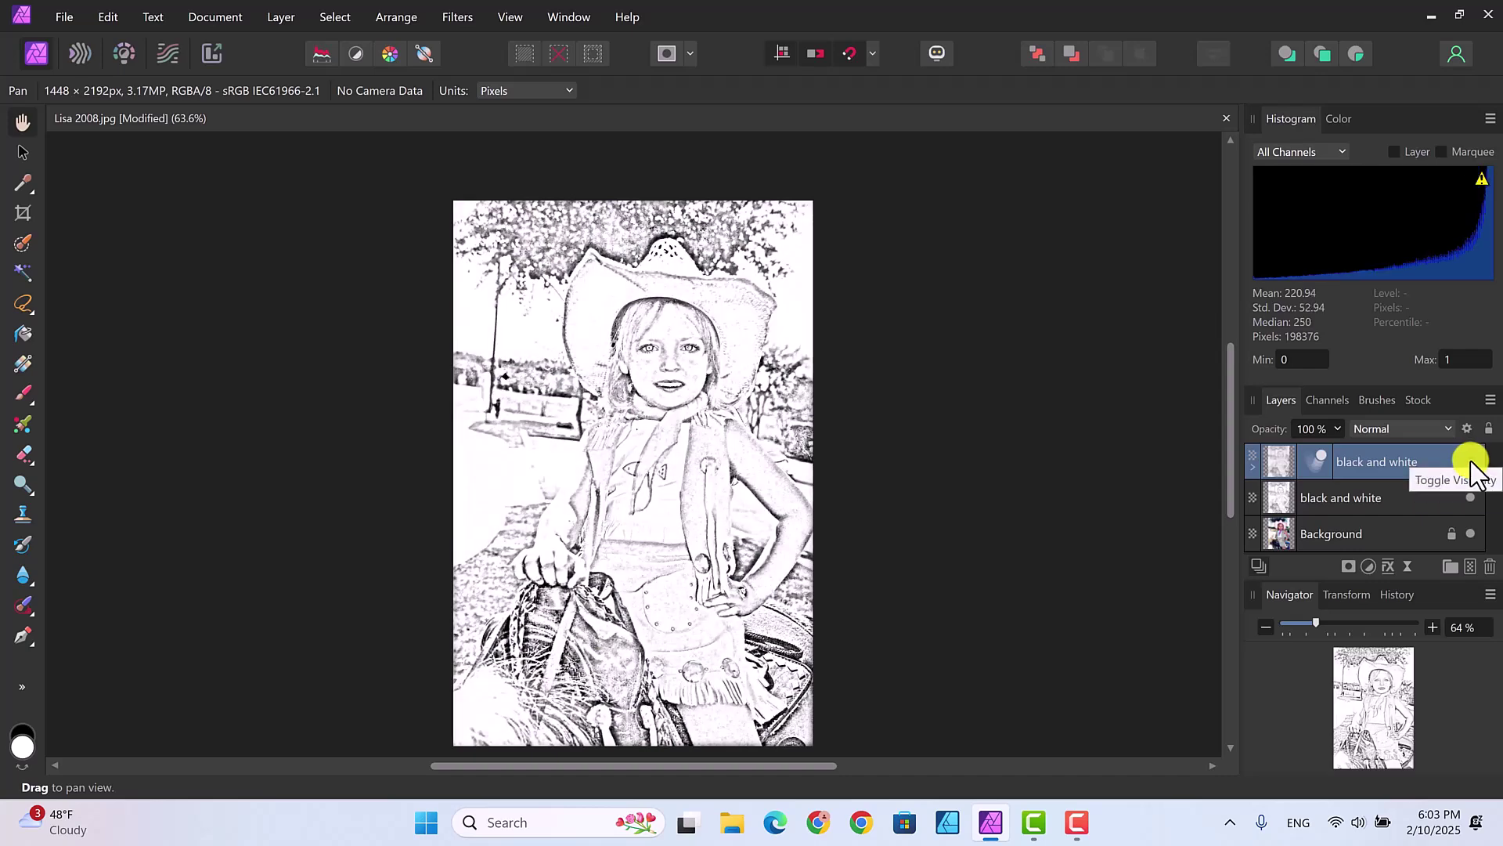
pyautogui.click(1471, 462)
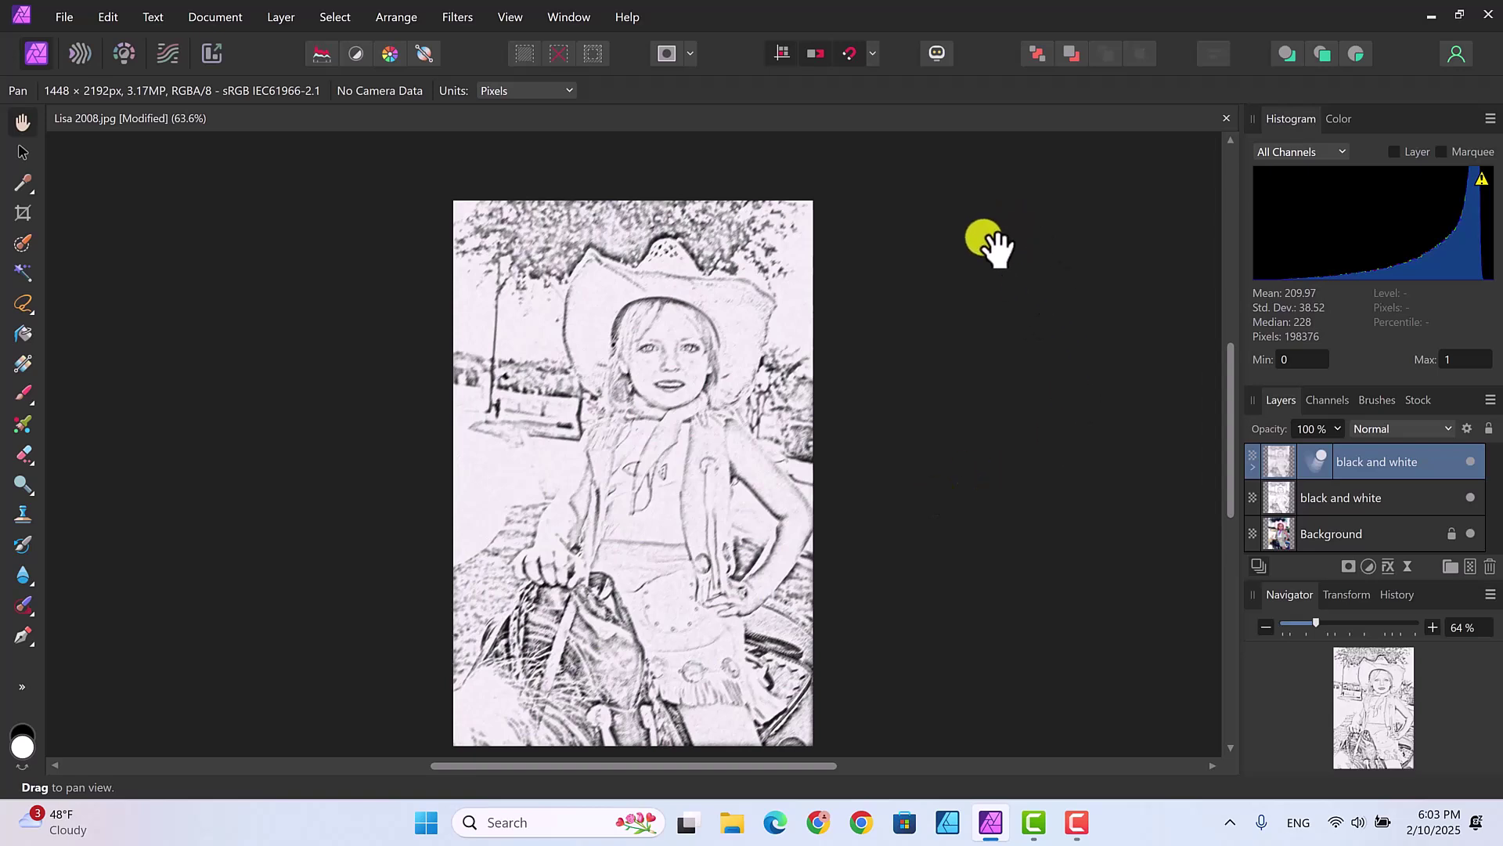
# Apply the Clarity sharpening filter to the top "black and white" layer at 100% strength
pyautogui.click(458, 18)
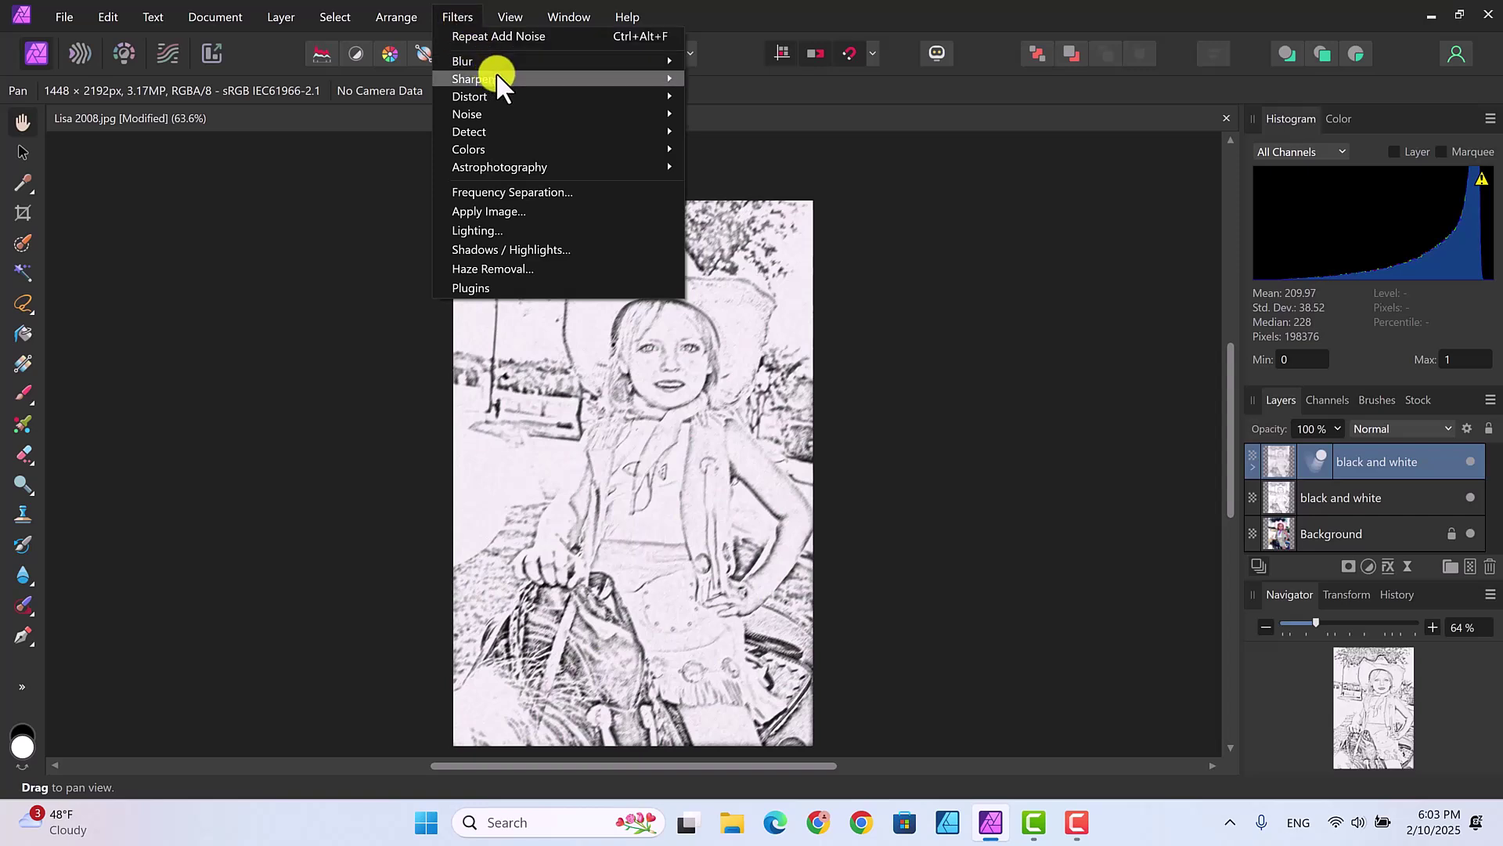
pyautogui.moveTo(609, 77)
pyautogui.click(724, 81)
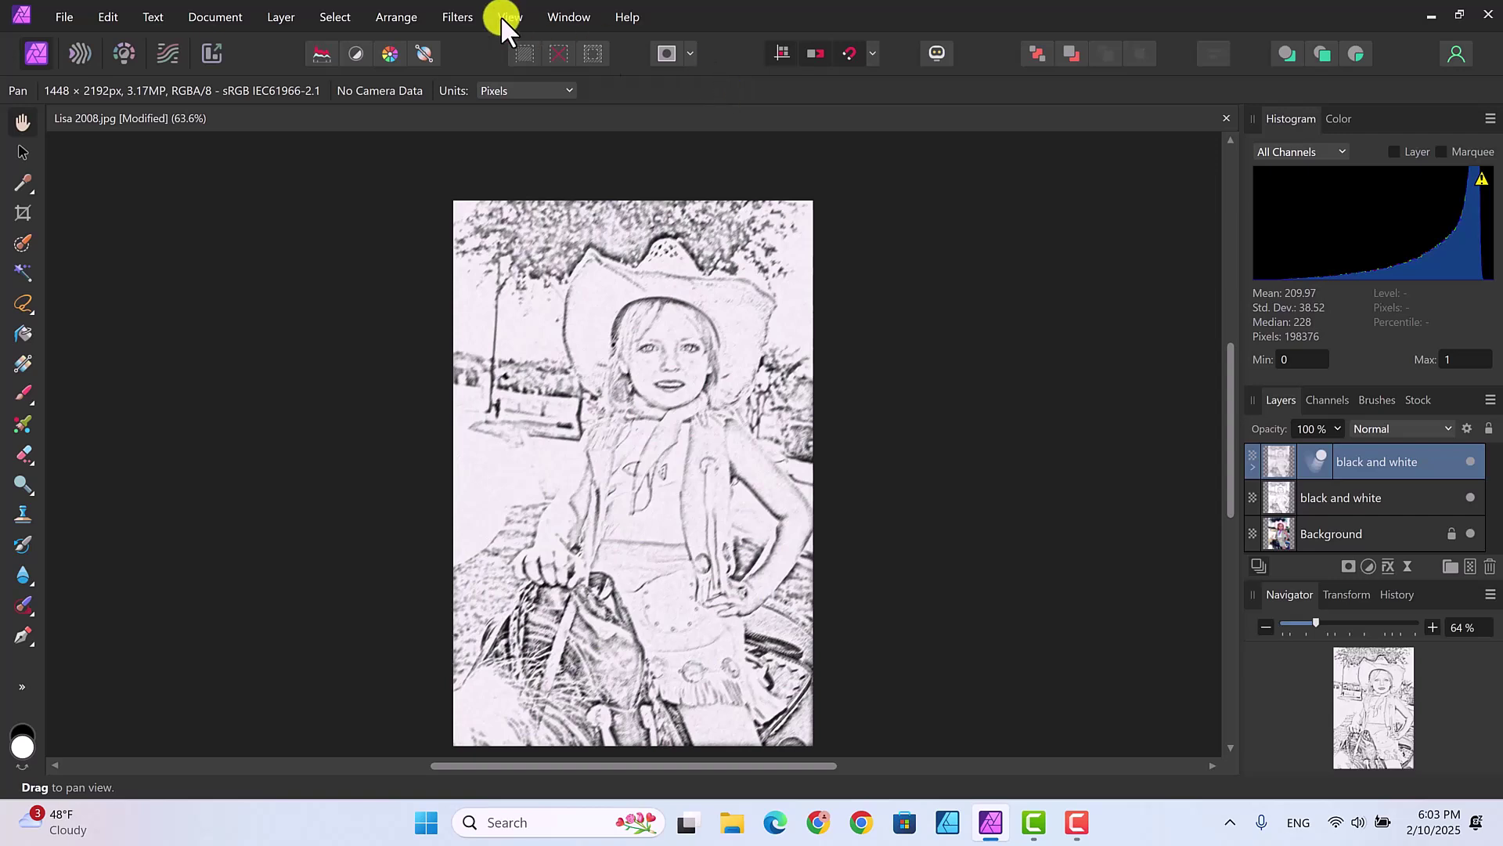
pyautogui.click(457, 17)
pyautogui.moveTo(655, 81)
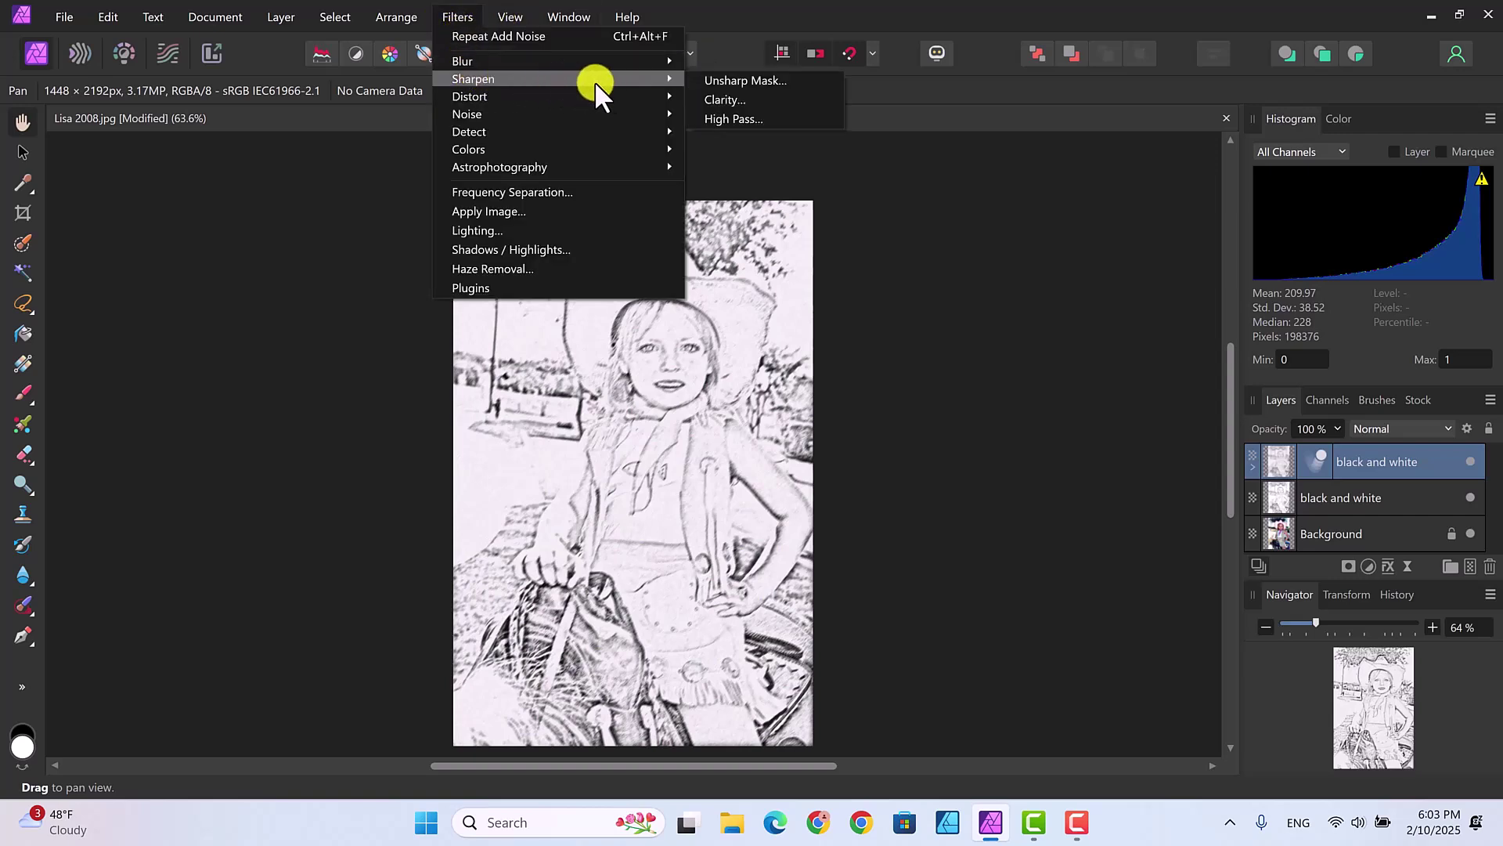
pyautogui.click(716, 101)
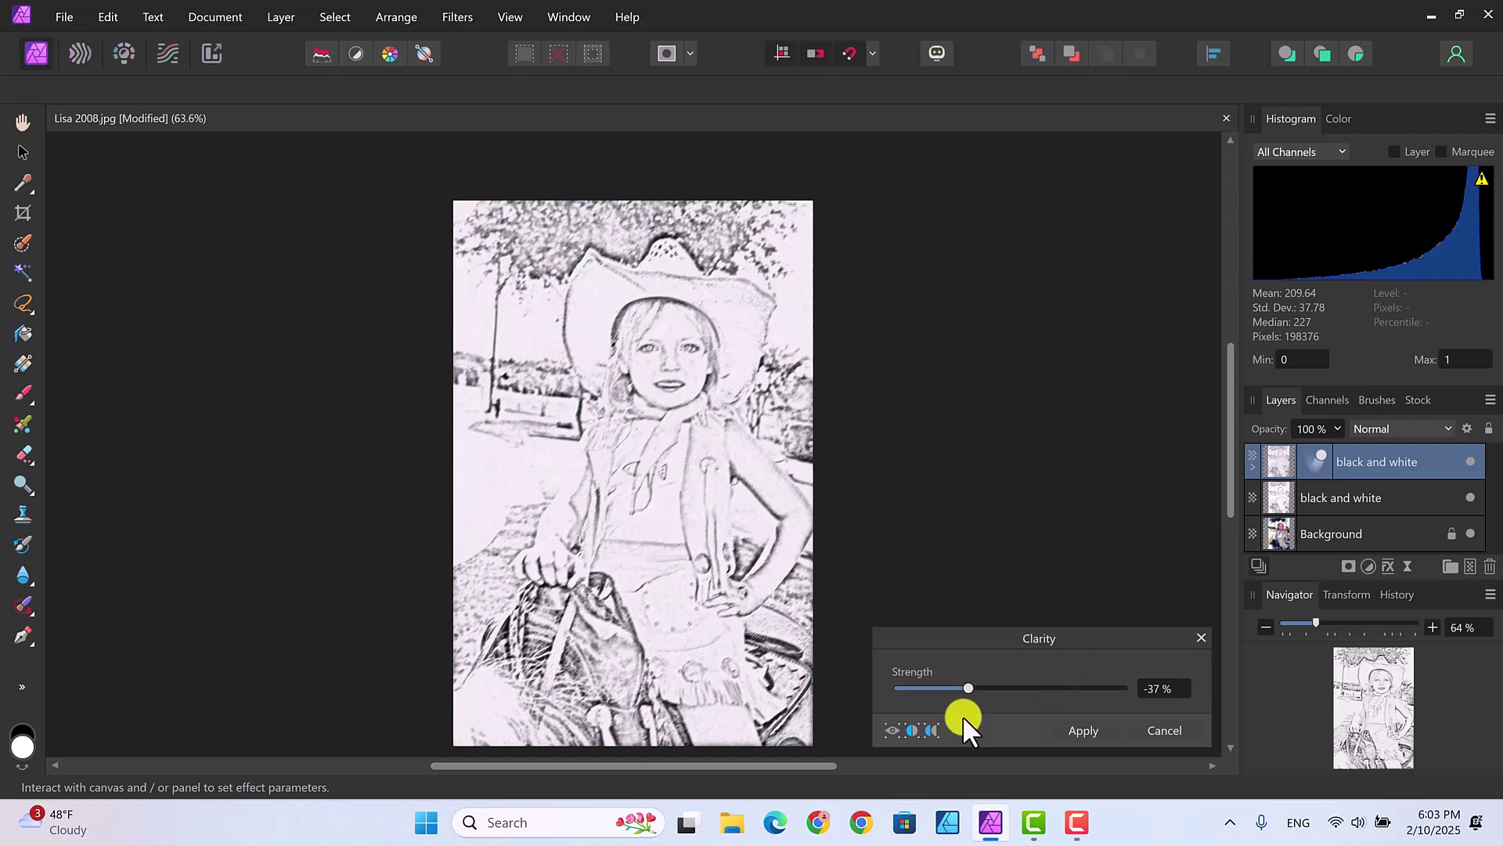
pyautogui.moveTo(969, 687); pyautogui.dragTo(1130, 702)
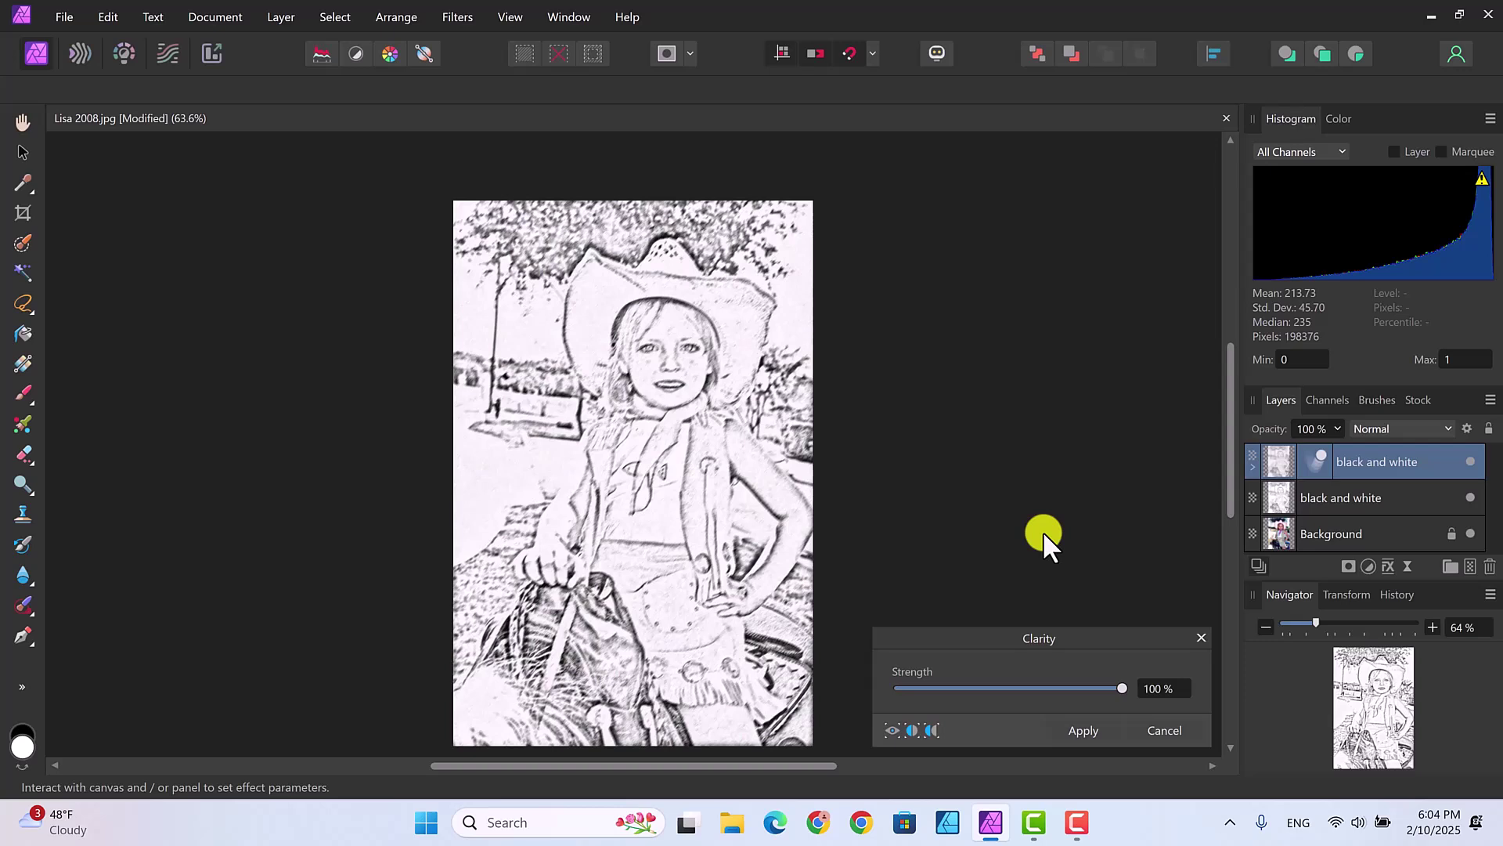
pyautogui.click(1087, 730)
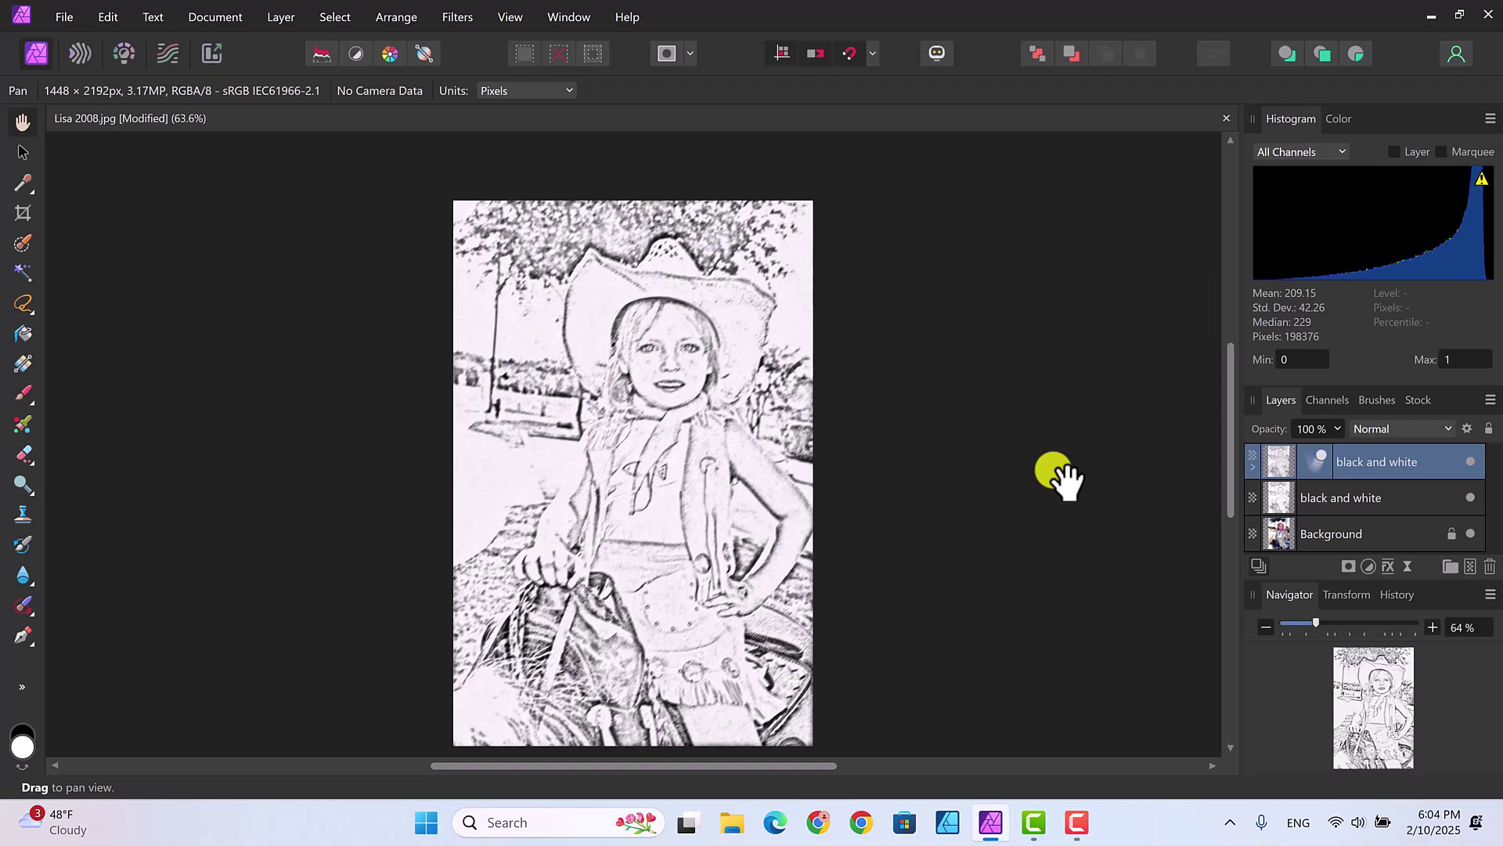
# Compare the sketch before and after the blur and clarity effects by switching the top layer off and on
pyautogui.click(1469, 460)
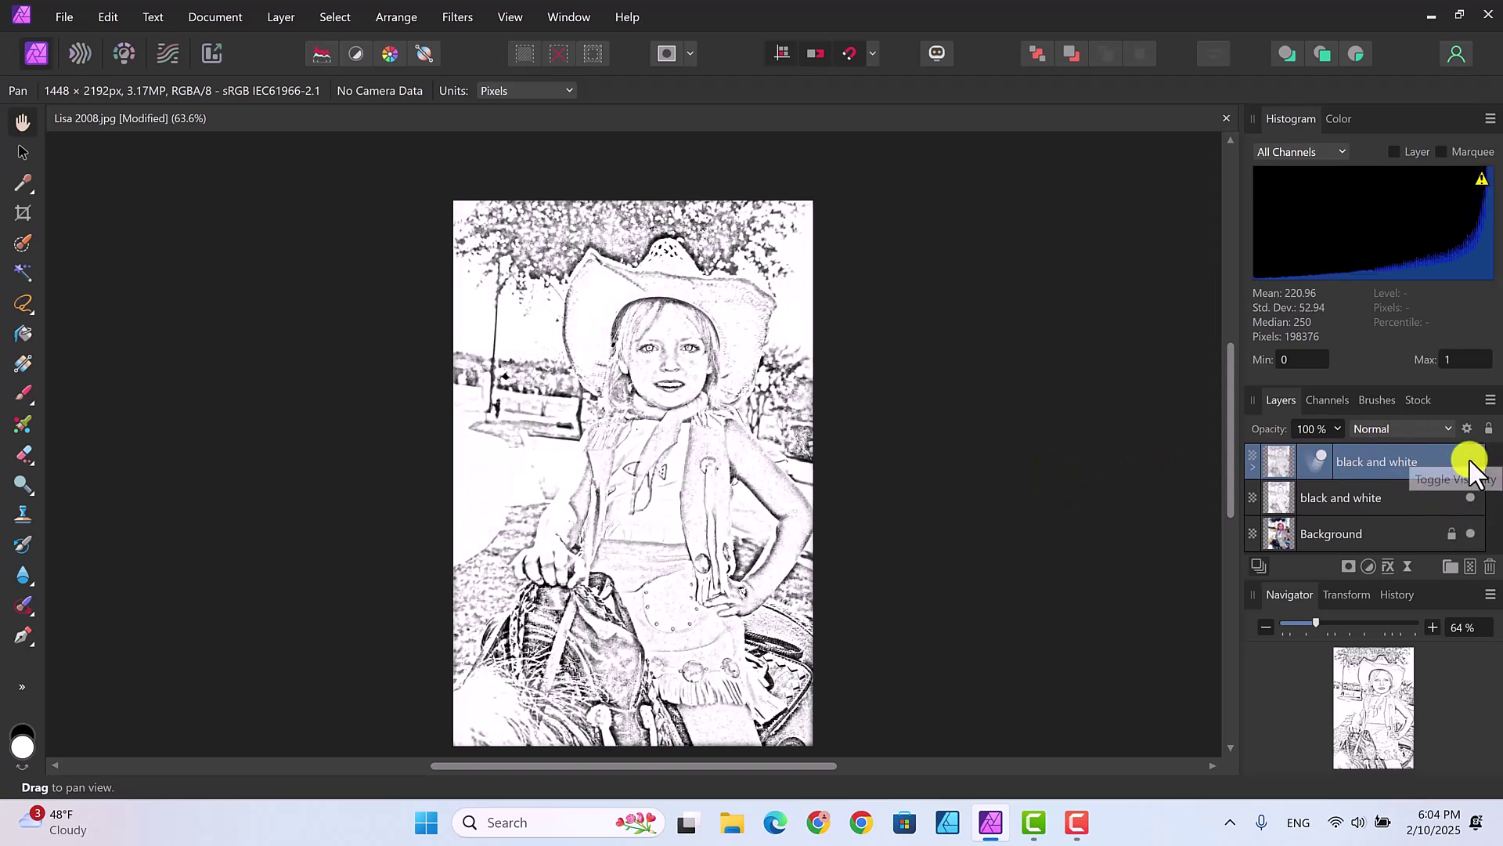
pyautogui.click(1469, 460)
pyautogui.click(1469, 461)
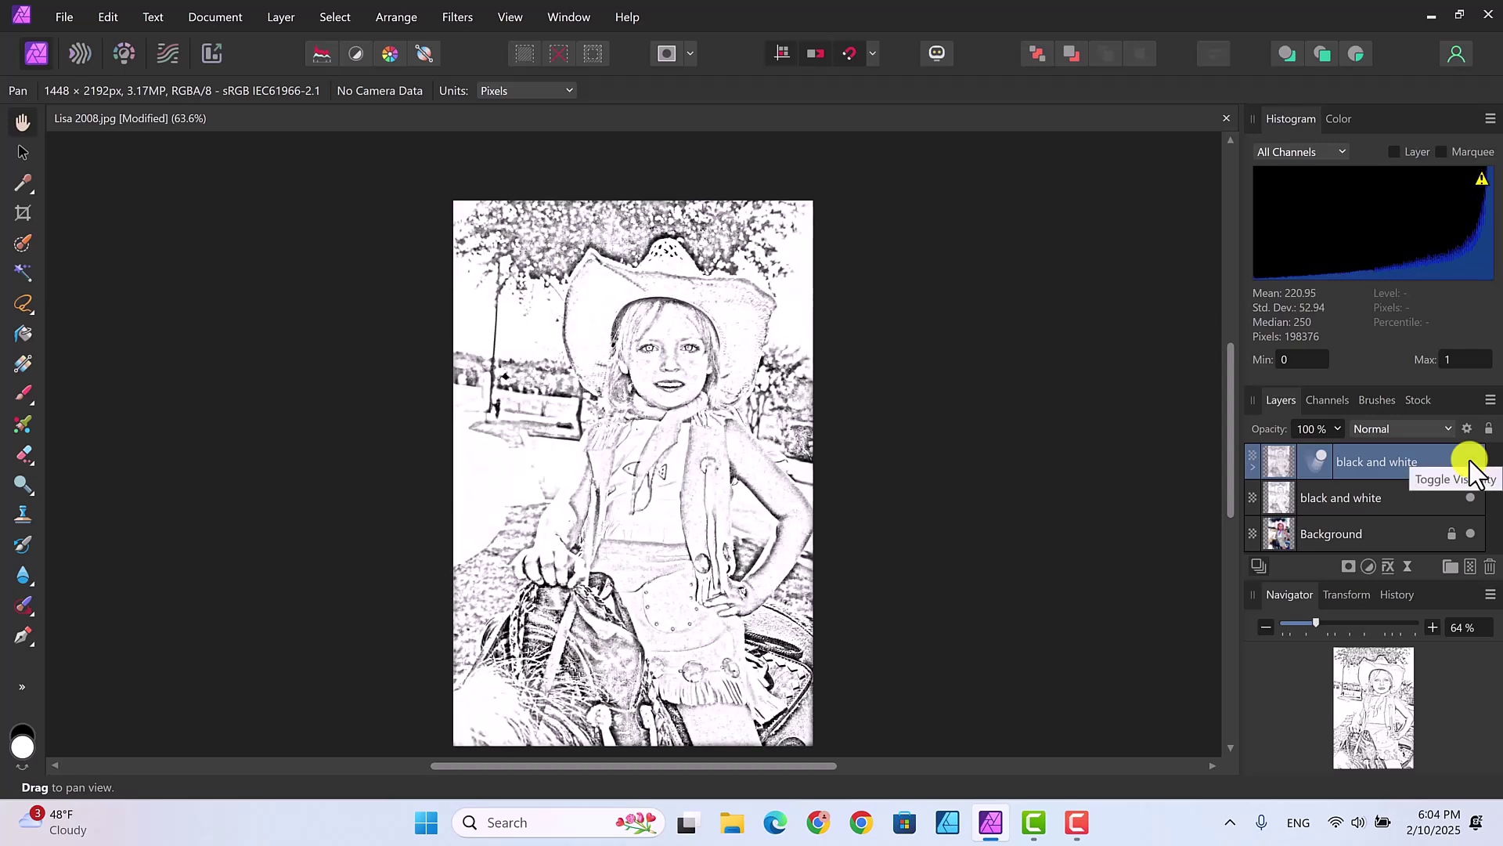
pyautogui.click(1469, 460)
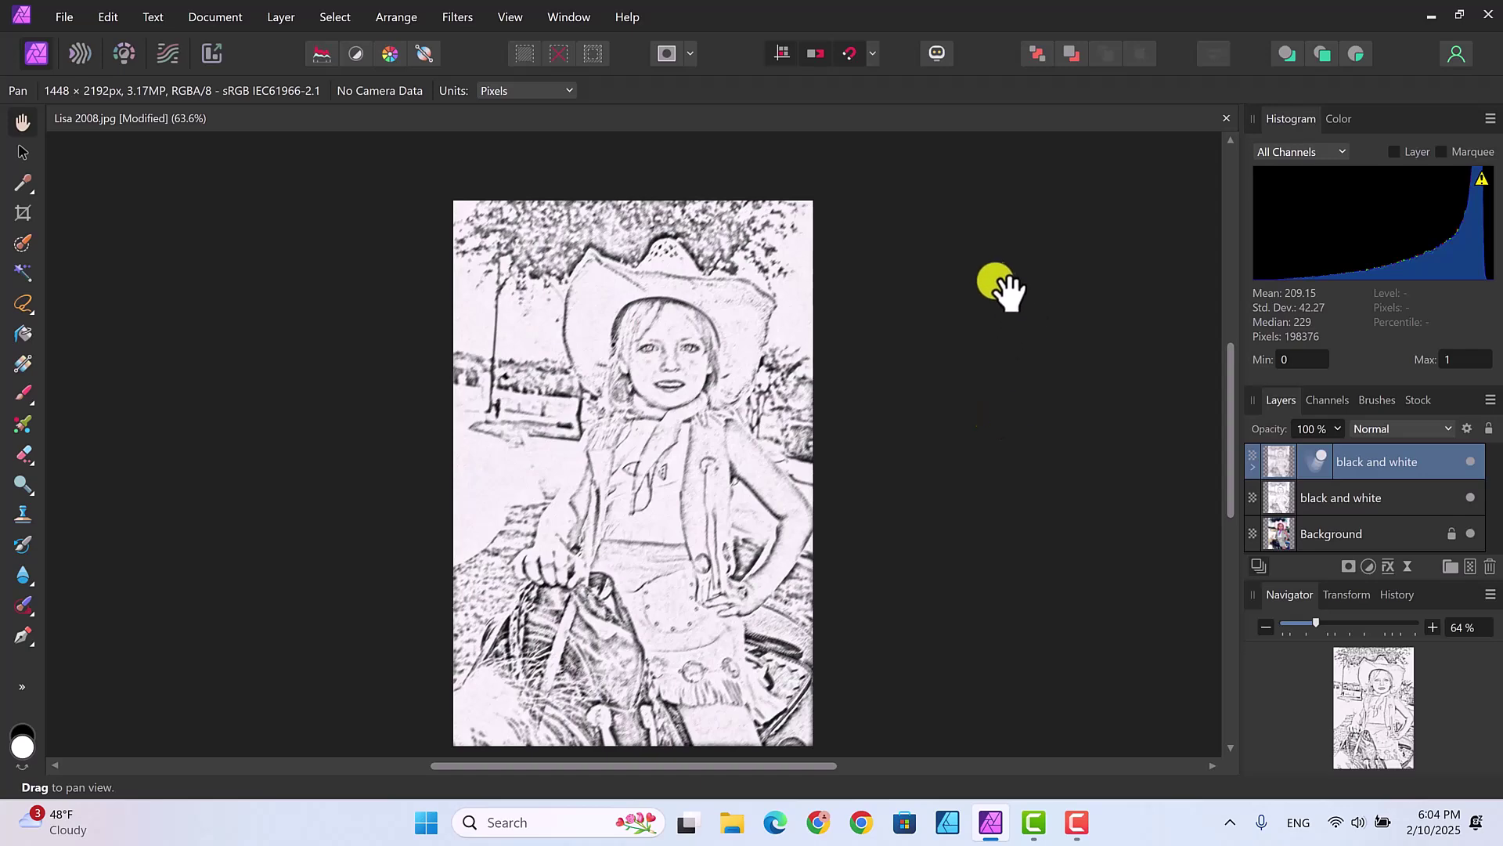
# Add a white fill layer above the top "black and white" layer
pyautogui.click(274, 16)
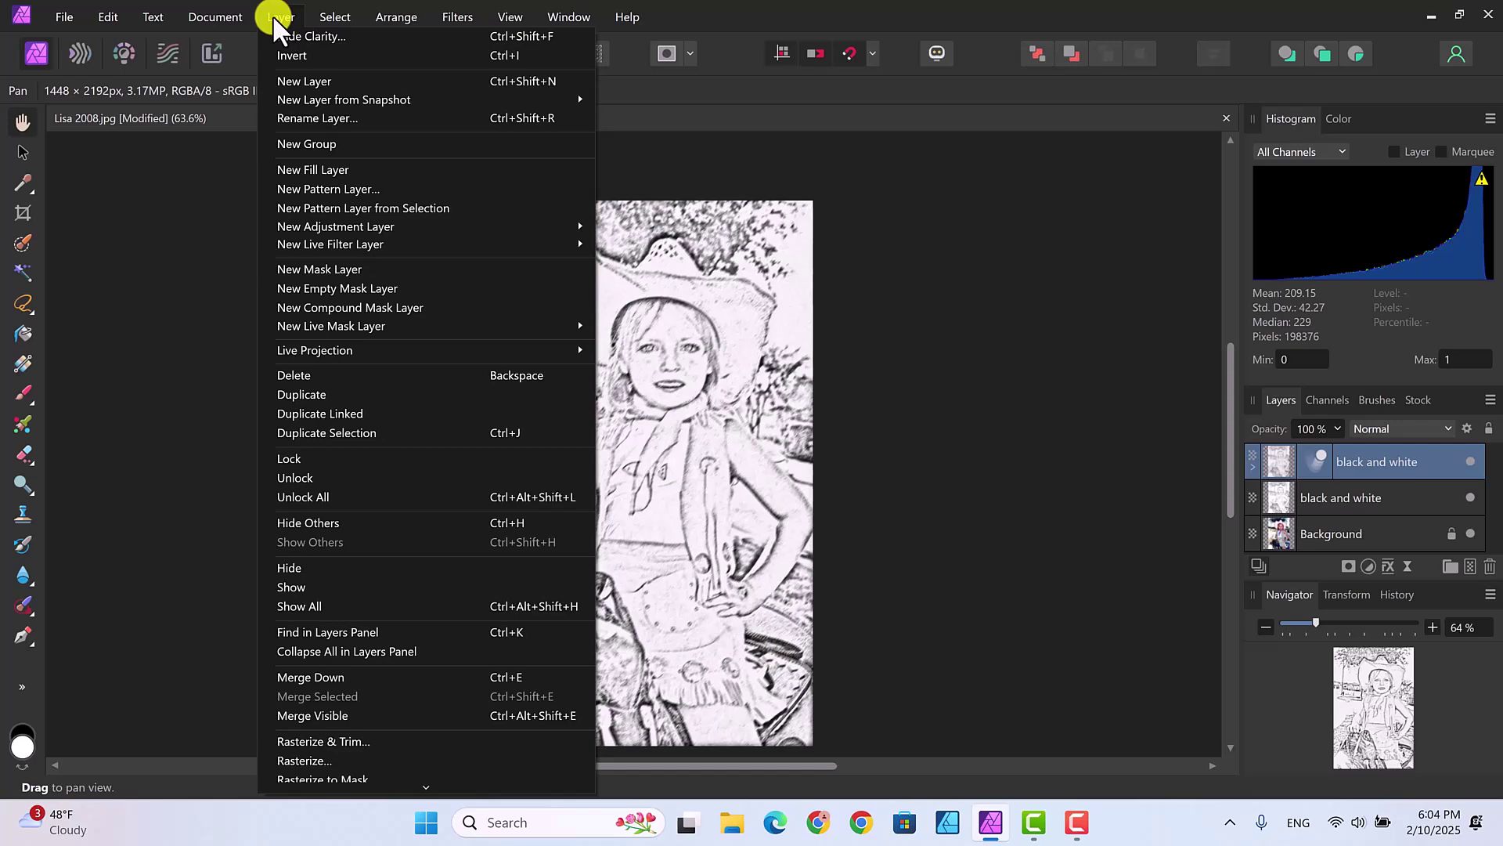
pyautogui.click(288, 170)
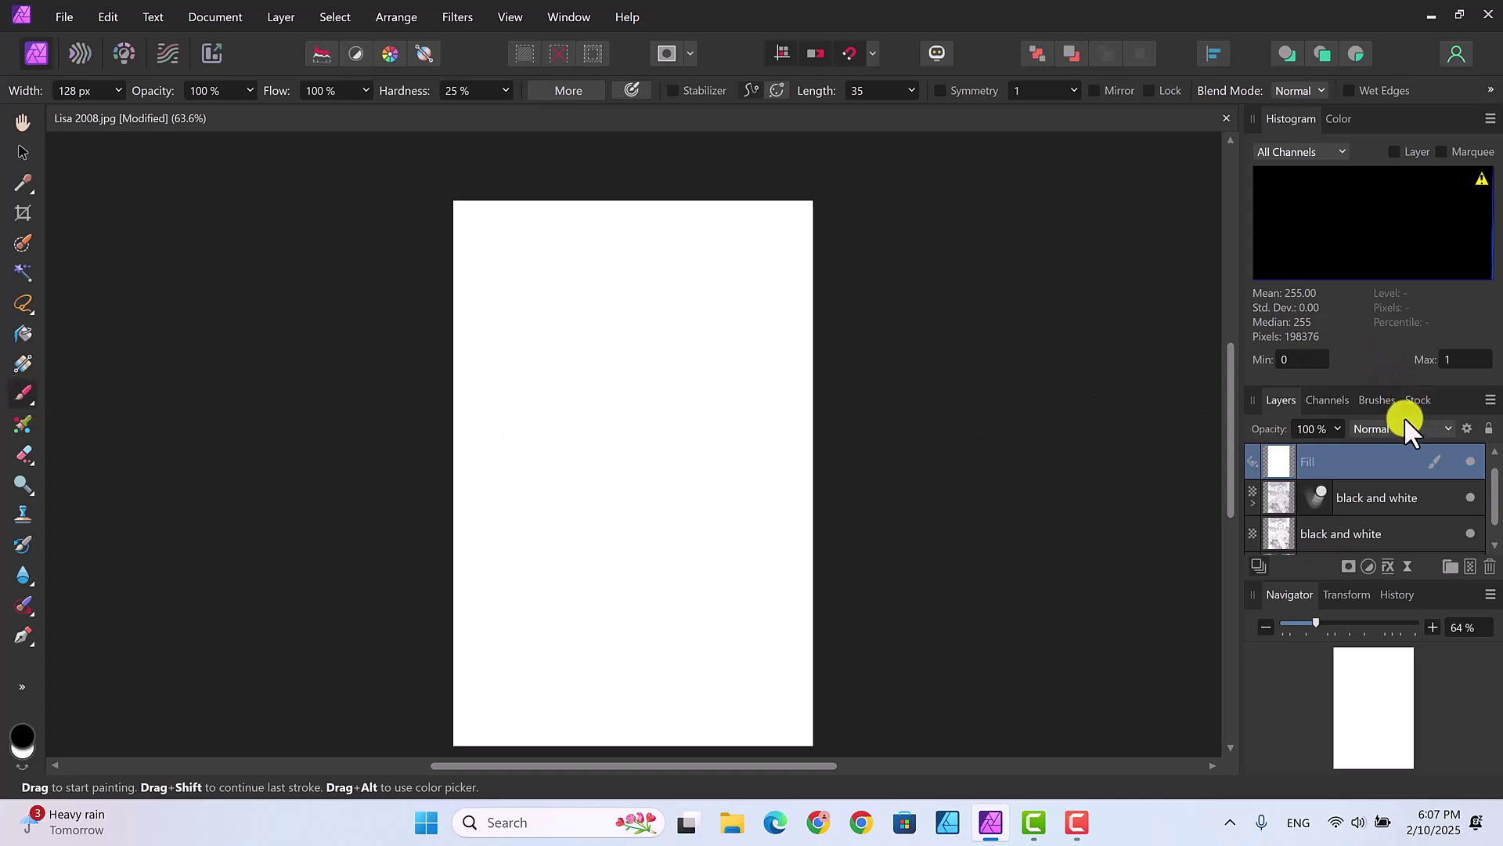
# Paint black on the white fill layer with the Round Soft Brush enlarged to 885 px, revealing the girl in the centre of the canvas
pyautogui.click(1373, 401)
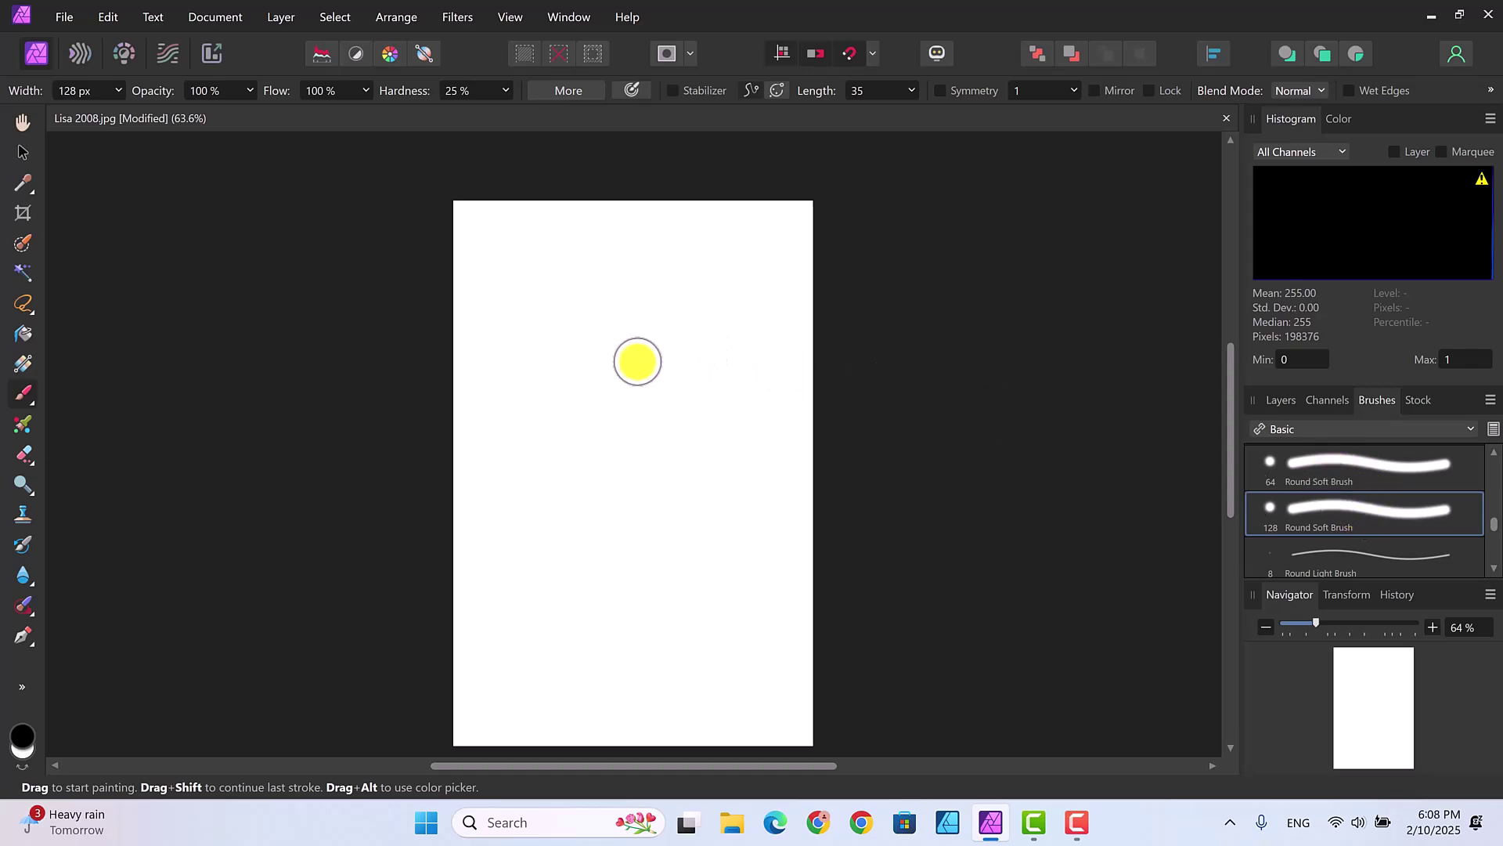
pyautogui.click(610, 389)
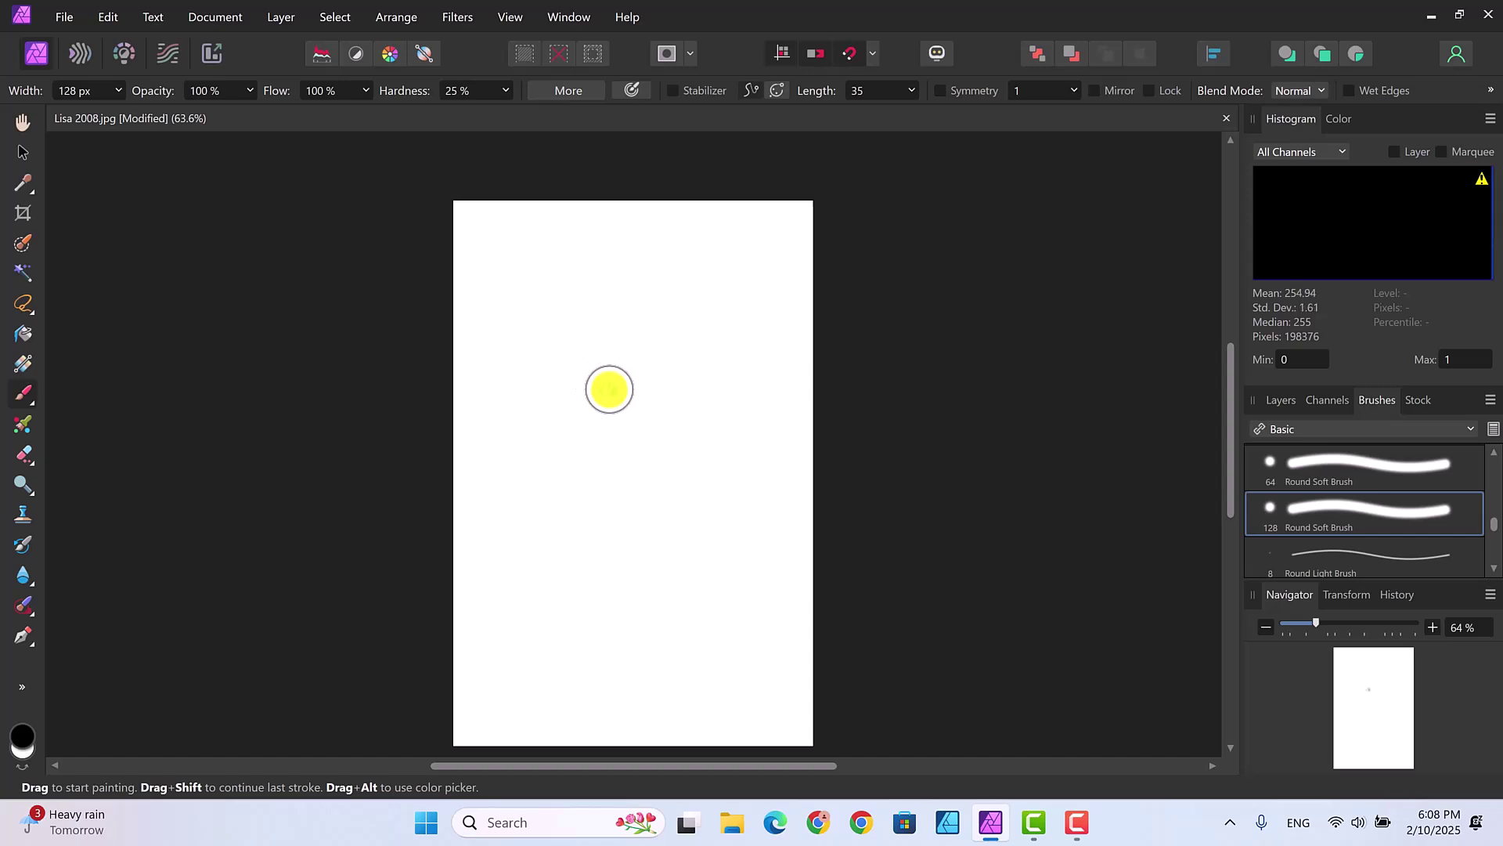
pyautogui.hotkey('ctrl', 'z')
pyautogui.press('[')
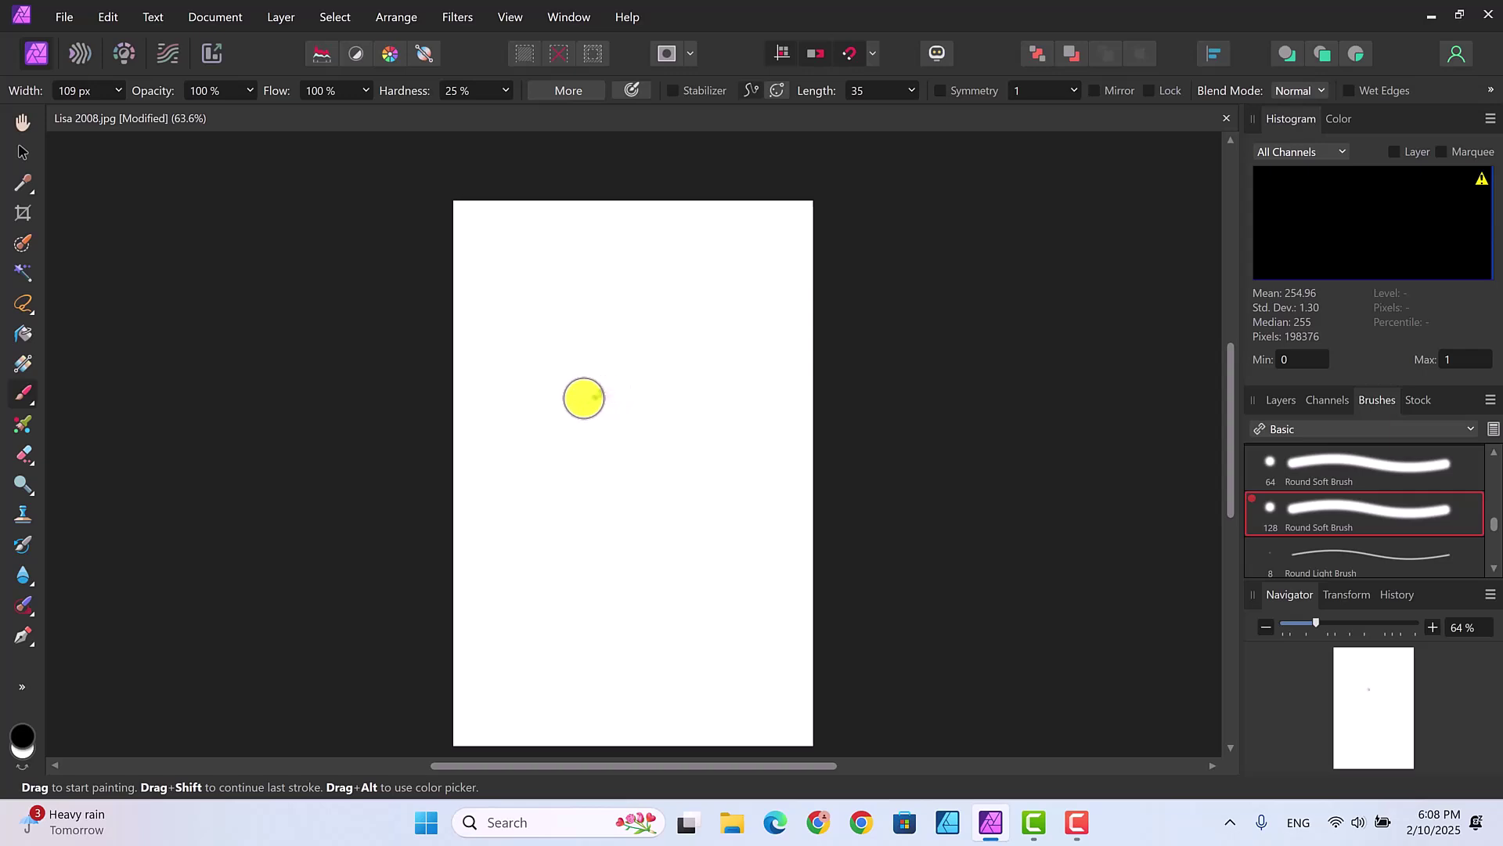
pyautogui.press(']')
pyautogui.click(583, 397)
pyautogui.press(']')
pyautogui.click(584, 398)
pyautogui.press(']')
pyautogui.click(583, 398)
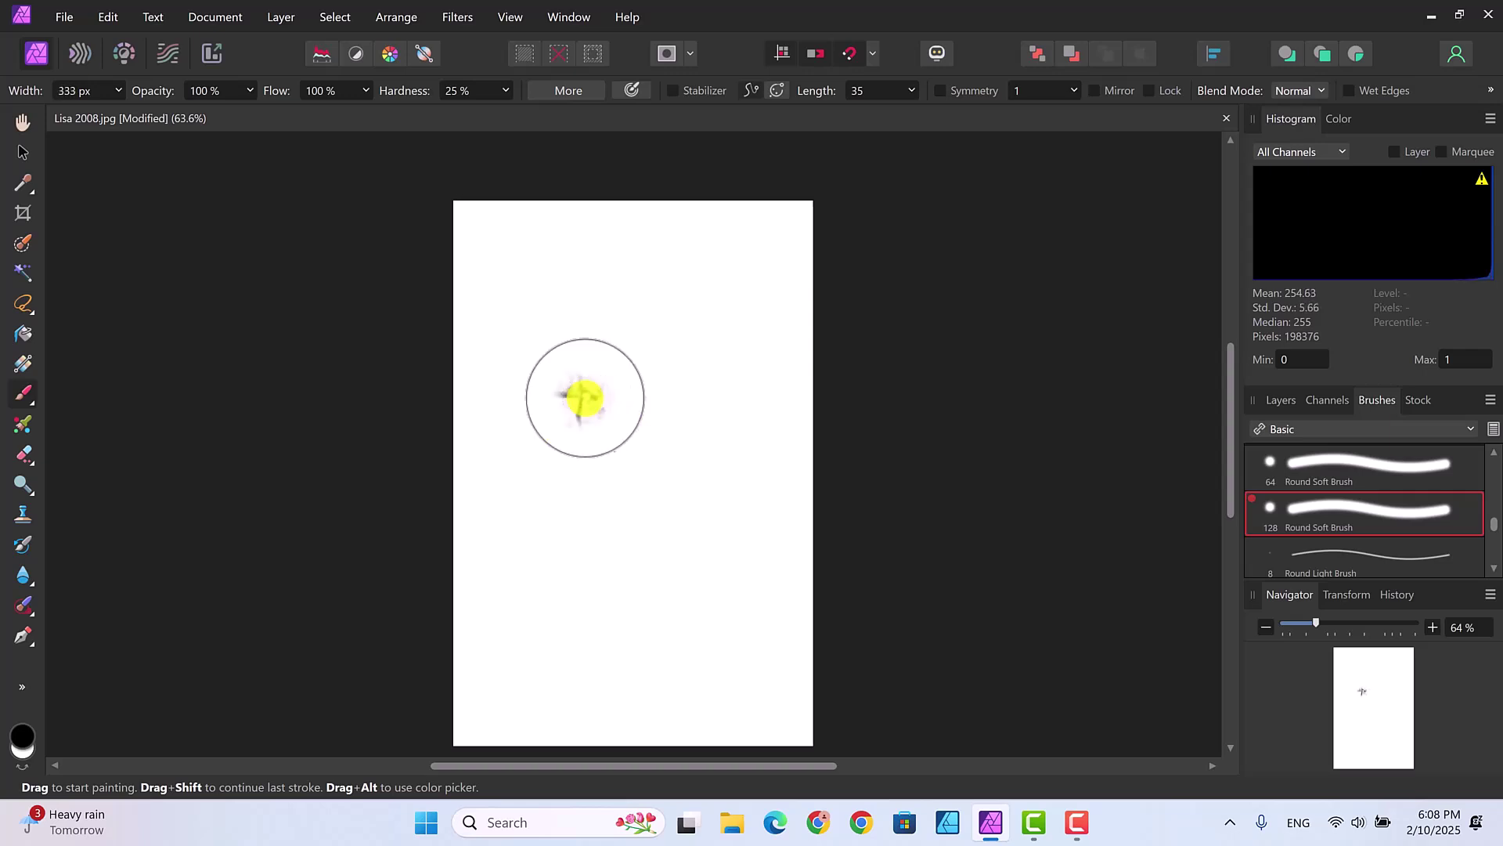
pyautogui.press(']')
pyautogui.press(']')
pyautogui.click(599, 408)
pyautogui.click(598, 408)
pyautogui.press(']')
pyautogui.press(']')
pyautogui.press(']')
pyautogui.press(']')
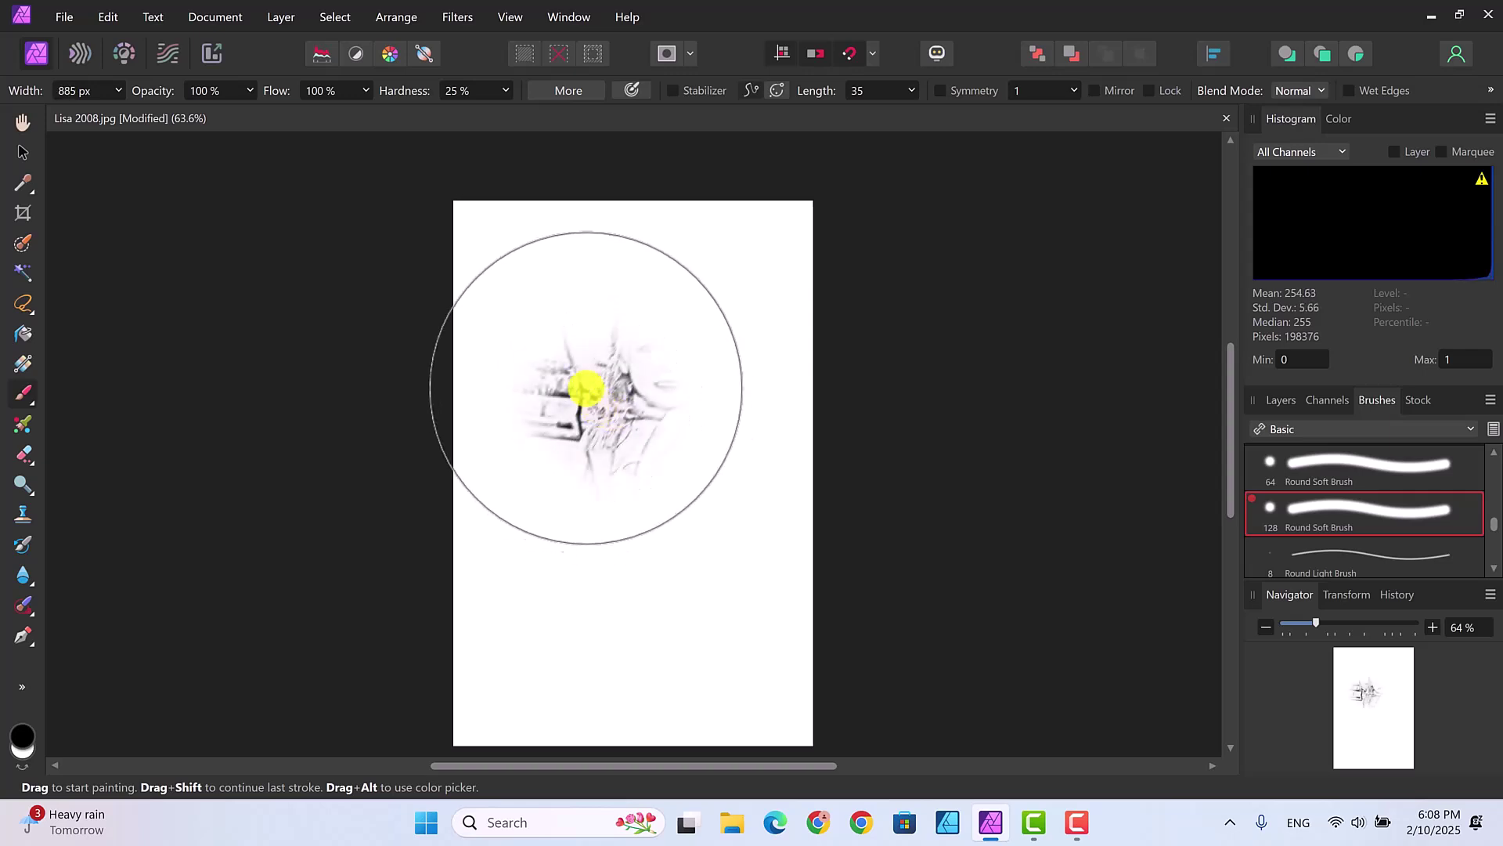
pyautogui.moveTo(588, 389)
pyautogui.mouseDown()
pyautogui.moveTo(604, 520)
pyautogui.moveTo(560, 565)
pyautogui.moveTo(572, 597)
pyautogui.moveTo(596, 606)
pyautogui.moveTo(643, 592)
pyautogui.moveTo(675, 513)
pyautogui.moveTo(655, 350)
pyautogui.moveTo(607, 328)
pyautogui.moveTo(697, 362)
pyautogui.moveTo(703, 450)
pyautogui.moveTo(678, 587)
pyautogui.moveTo(677, 560)
pyautogui.moveTo(671, 591)
pyautogui.moveTo(622, 511)
pyautogui.mouseUp()
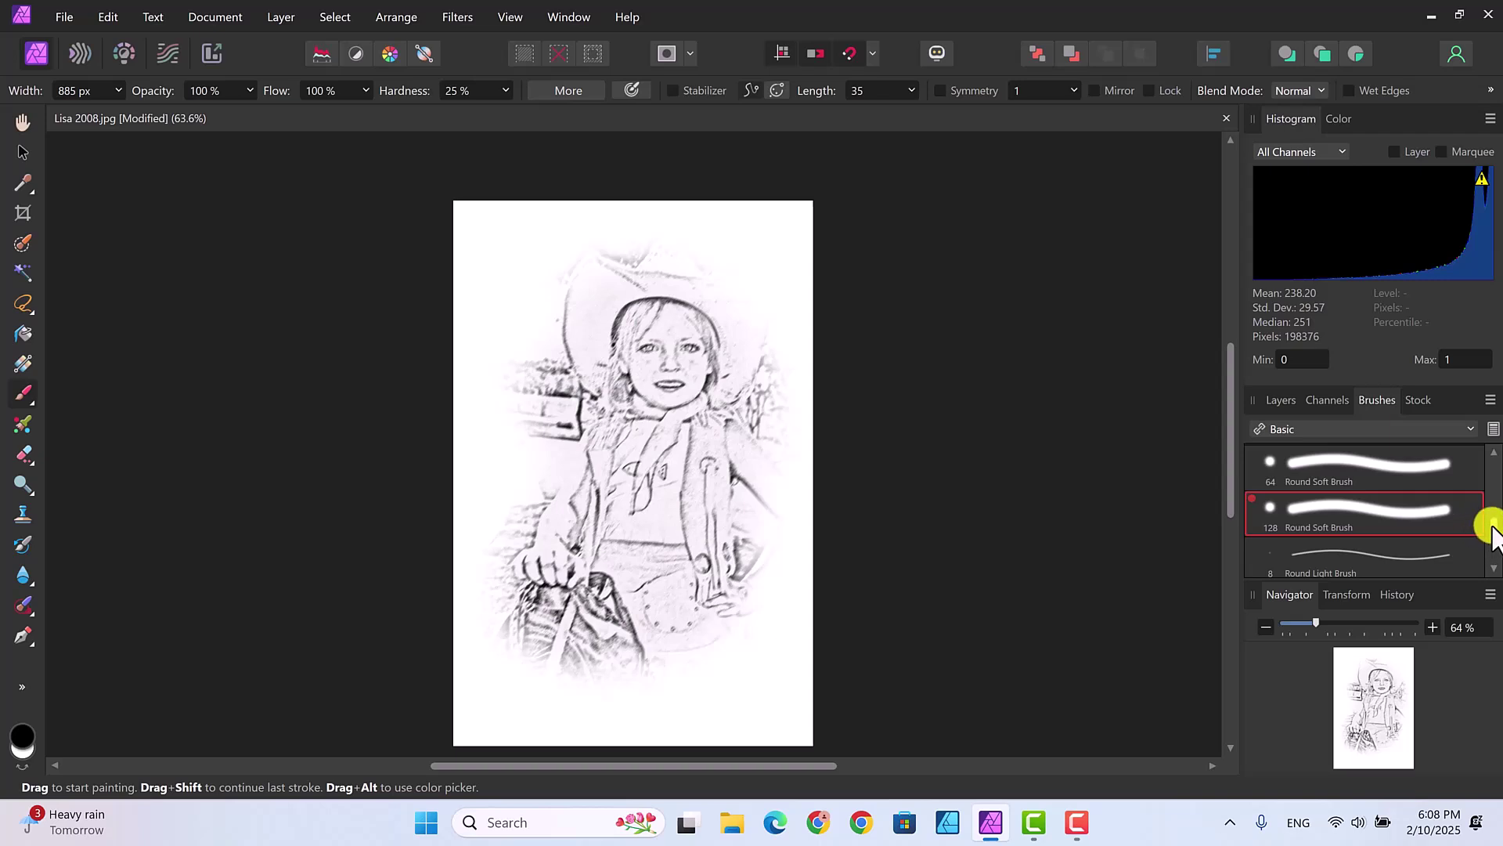
# Soften the edges of the revealed area with the 512 px Round Light Brush, painting around the hat, both sides and the lower skirt
pyautogui.moveTo(1491, 526); pyautogui.dragTo(1491, 557)
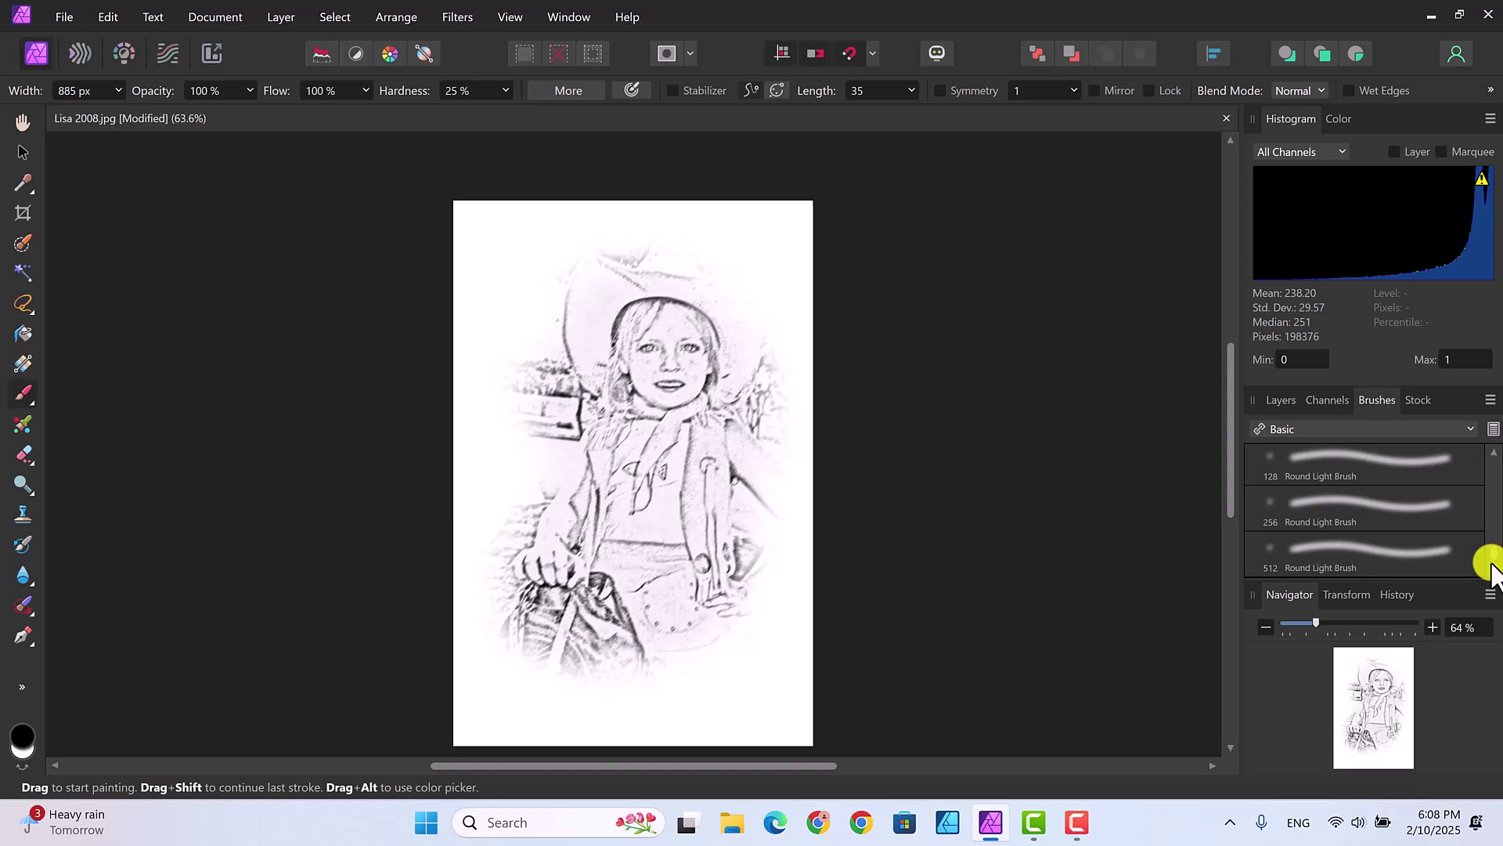
pyautogui.click(1358, 551)
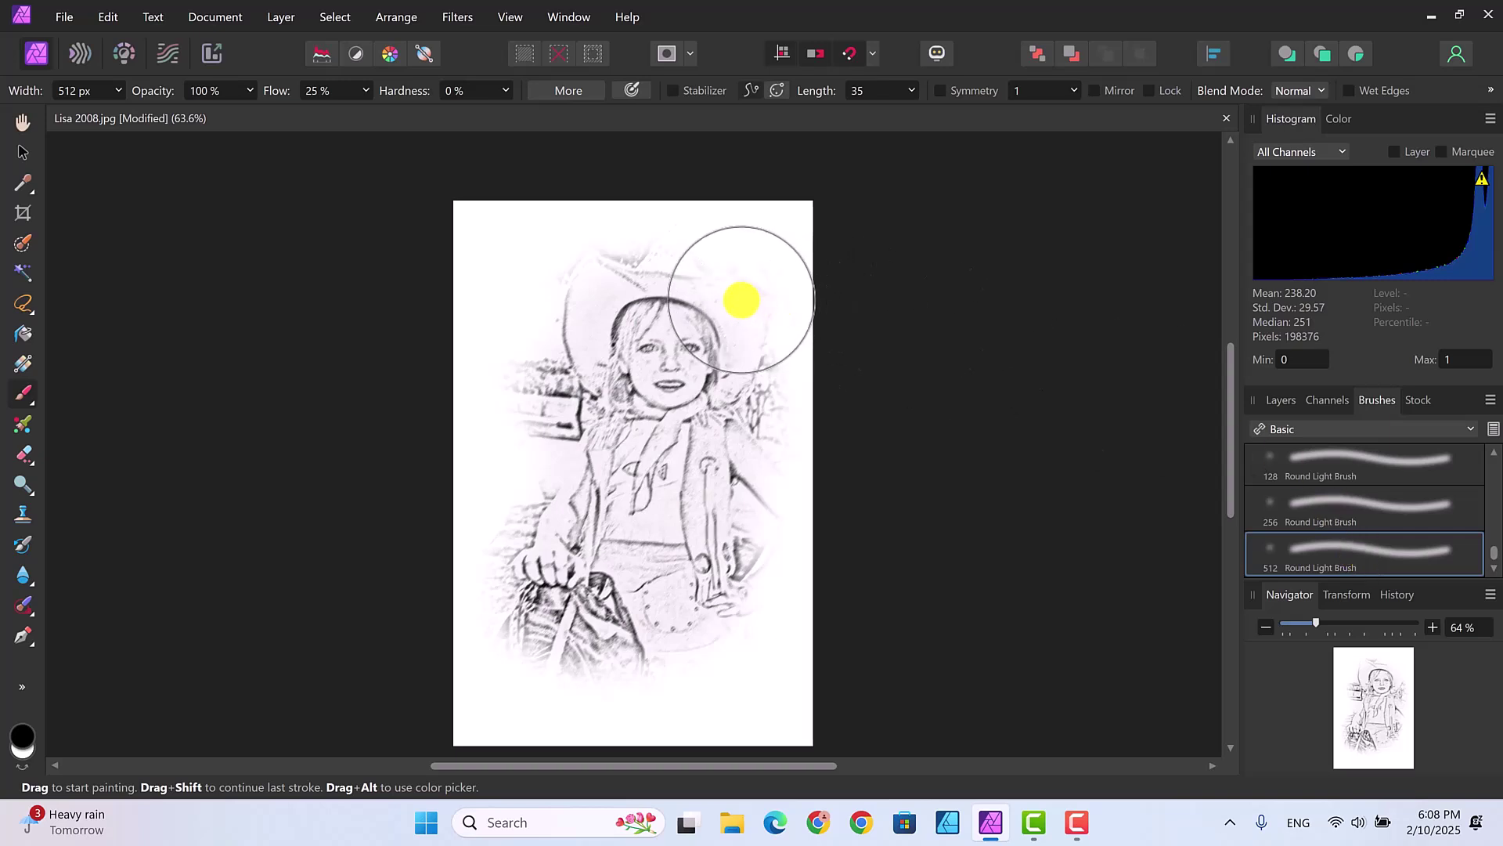
pyautogui.moveTo(715, 262); pyautogui.dragTo(708, 251)
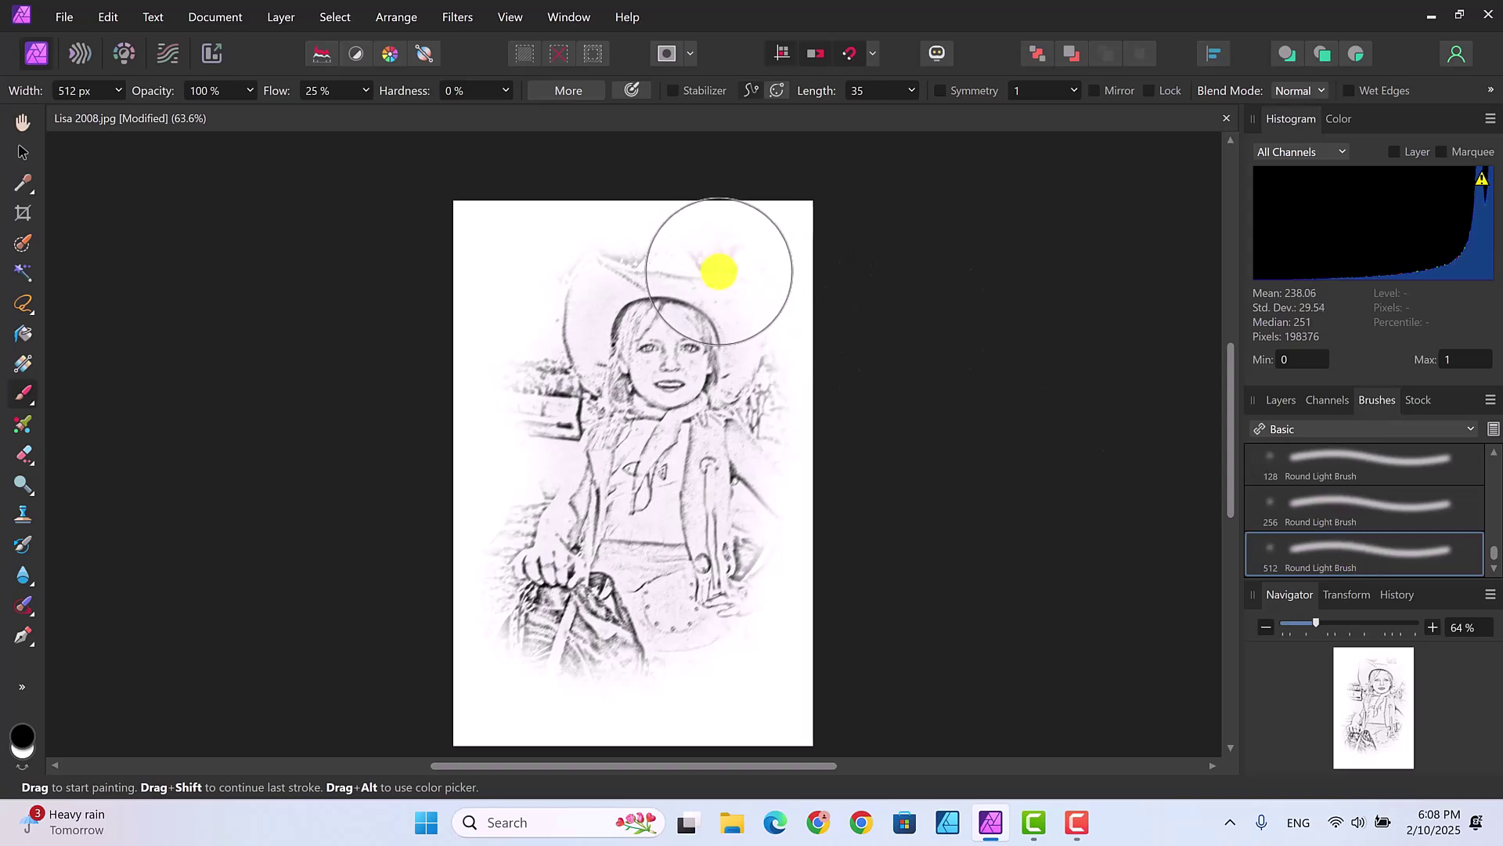
pyautogui.moveTo(751, 321); pyautogui.dragTo(773, 368)
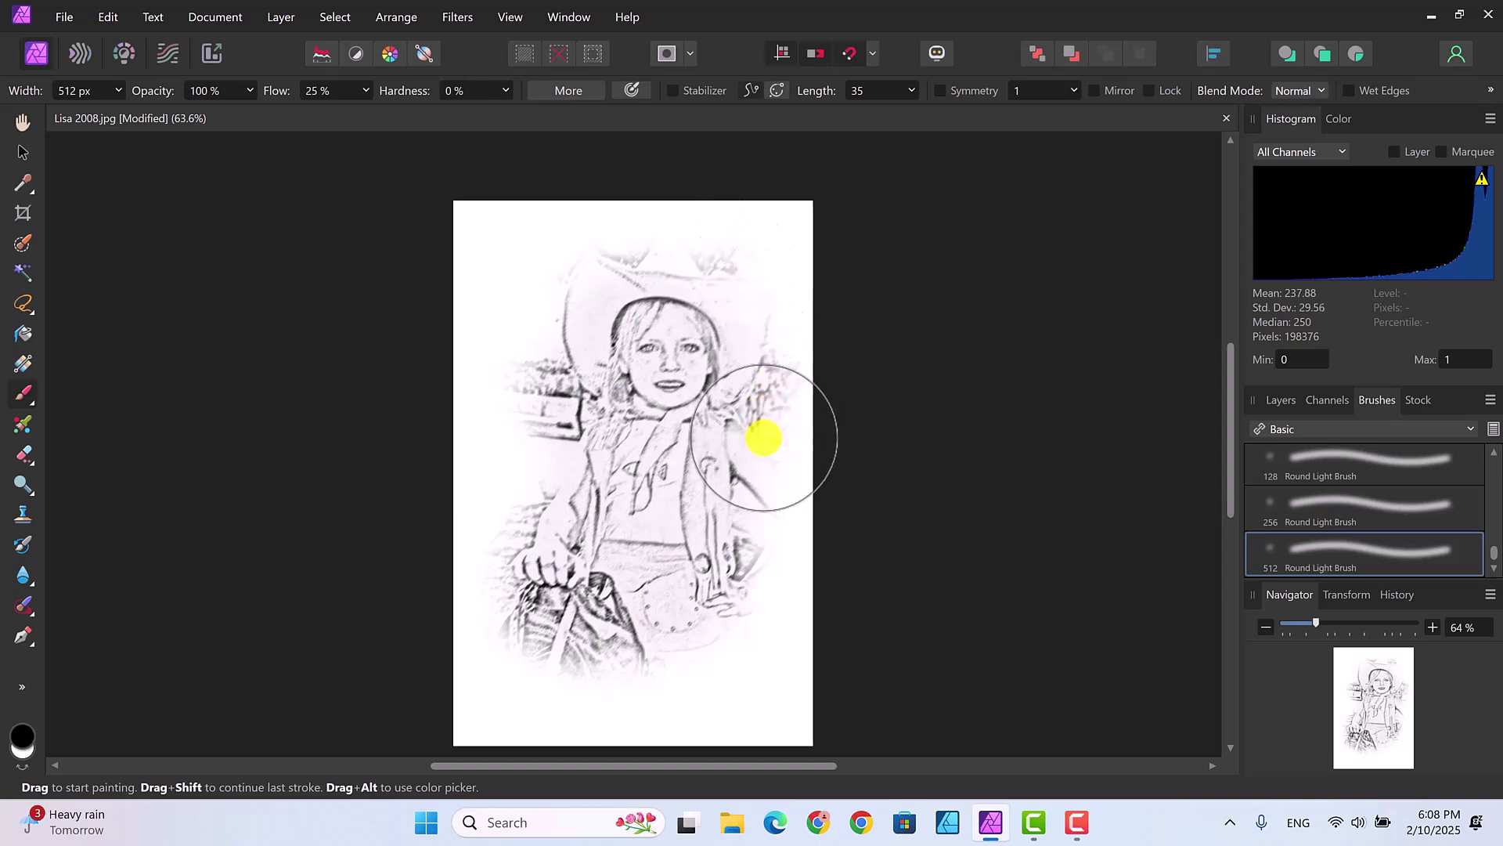
pyautogui.moveTo(763, 438)
pyautogui.mouseDown()
pyautogui.moveTo(760, 586)
pyautogui.moveTo(736, 632)
pyautogui.moveTo(637, 669)
pyautogui.moveTo(551, 665)
pyautogui.moveTo(526, 589)
pyautogui.moveTo(531, 487)
pyautogui.moveTo(581, 386)
pyautogui.moveTo(540, 334)
pyautogui.moveTo(536, 280)
pyautogui.moveTo(607, 260)
pyautogui.moveTo(761, 295)
pyautogui.mouseUp()
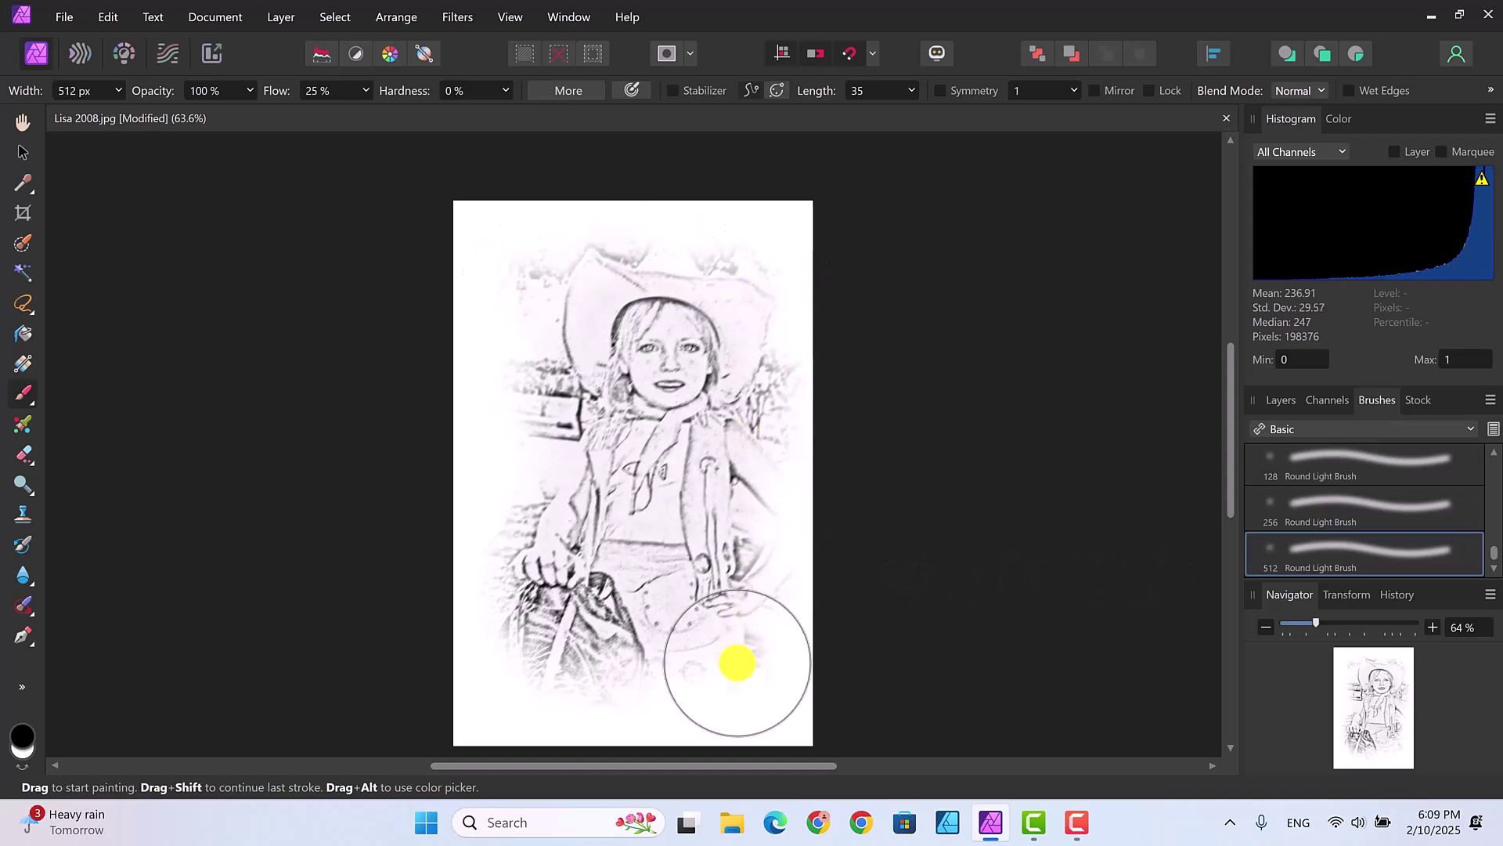
pyautogui.moveTo(693, 680)
pyautogui.mouseDown()
pyautogui.moveTo(608, 518)
pyautogui.moveTo(546, 468)
pyautogui.mouseUp()
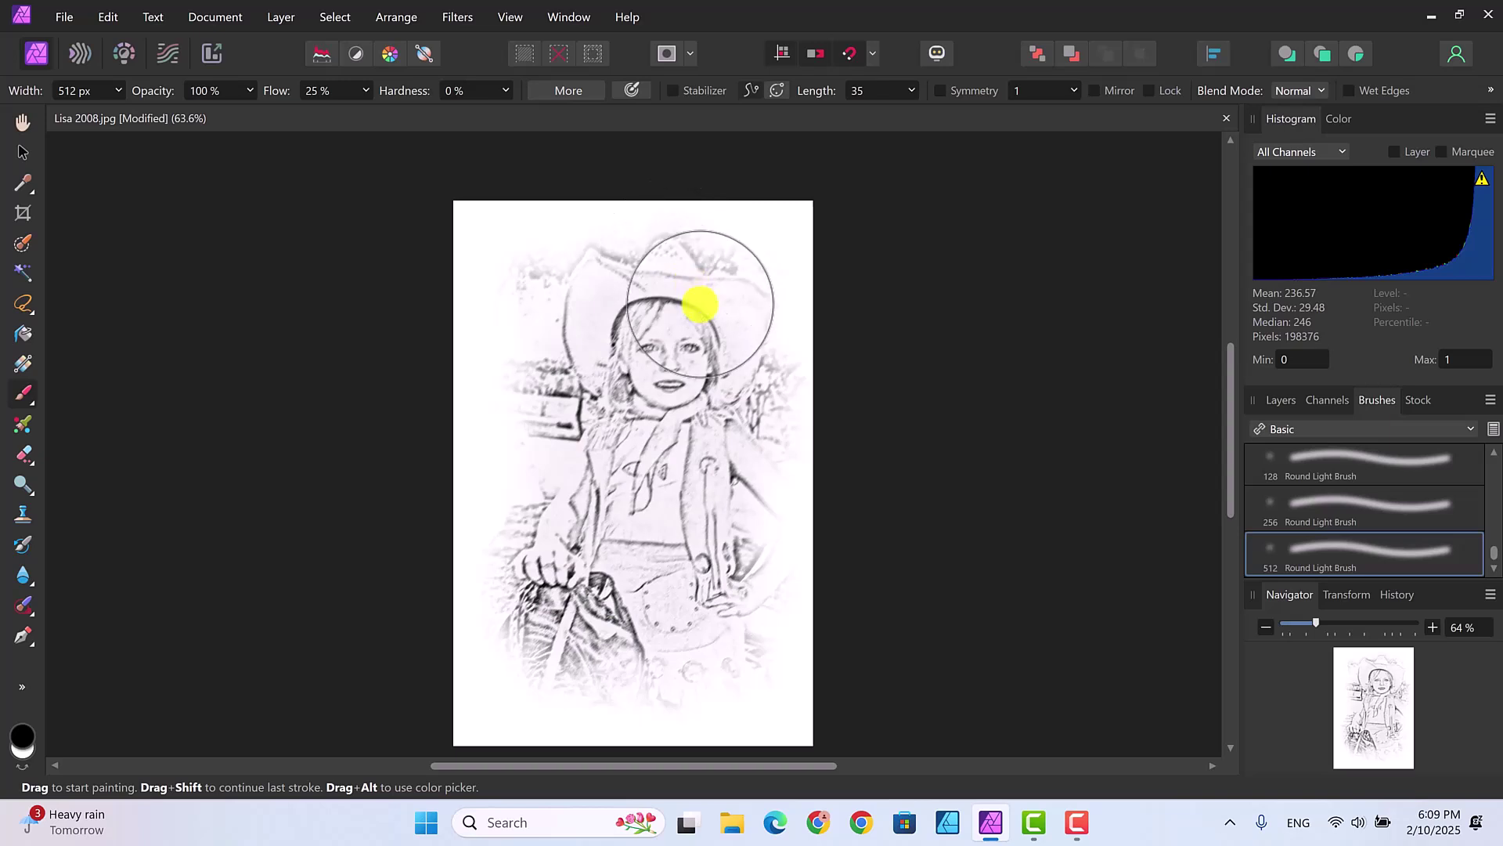
# Reveal more of the sketch around the hat and beside the girl's arm, try a stroke on the lower skirt, and undo that last stroke
pyautogui.moveTo(664, 249)
pyautogui.mouseDown()
pyautogui.moveTo(661, 291)
pyautogui.moveTo(688, 322)
pyautogui.moveTo(765, 323)
pyautogui.mouseUp()
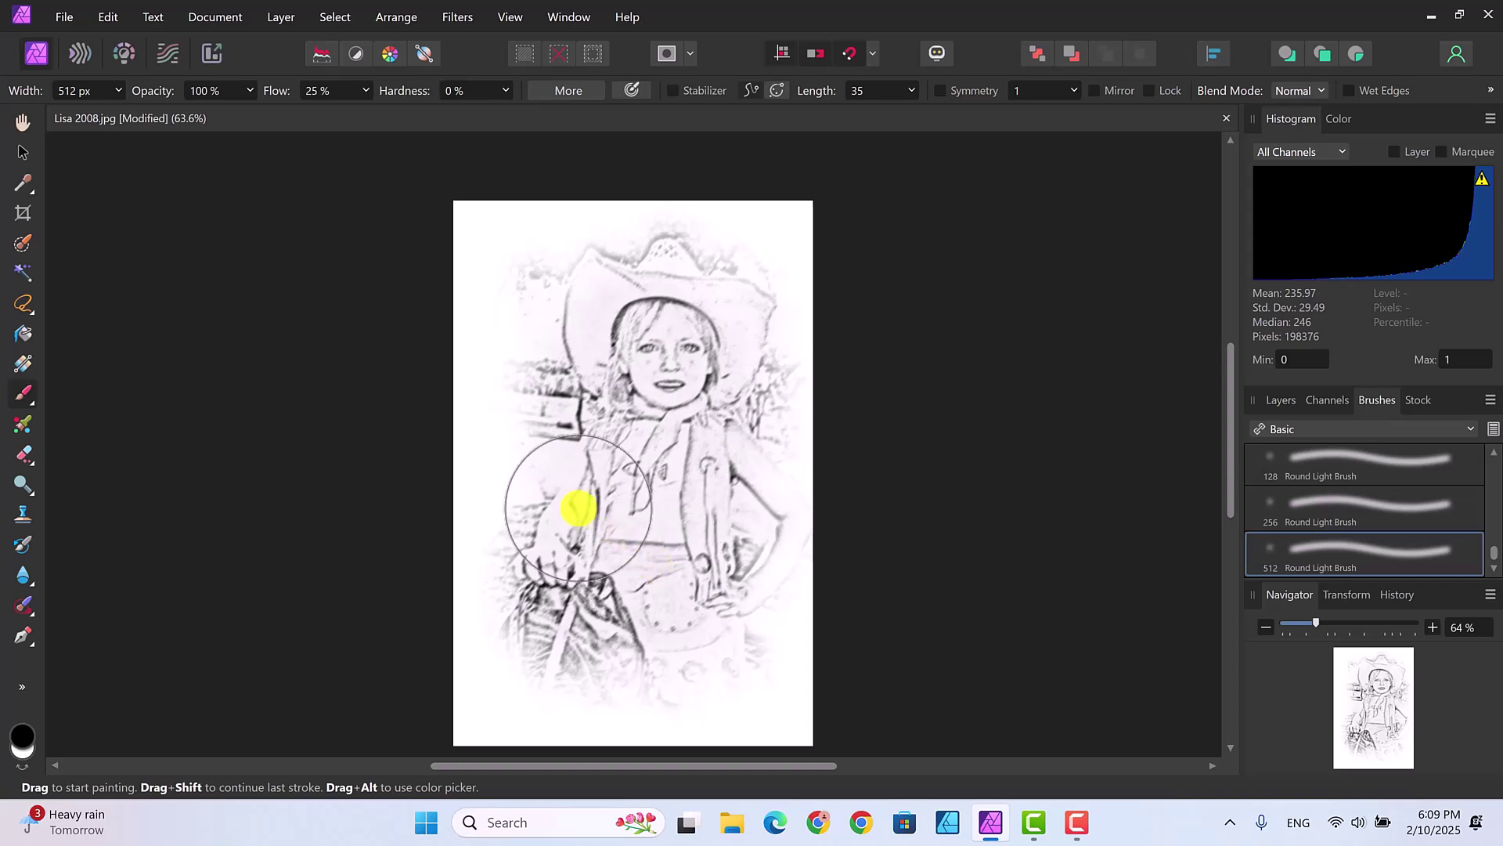
pyautogui.click(519, 493)
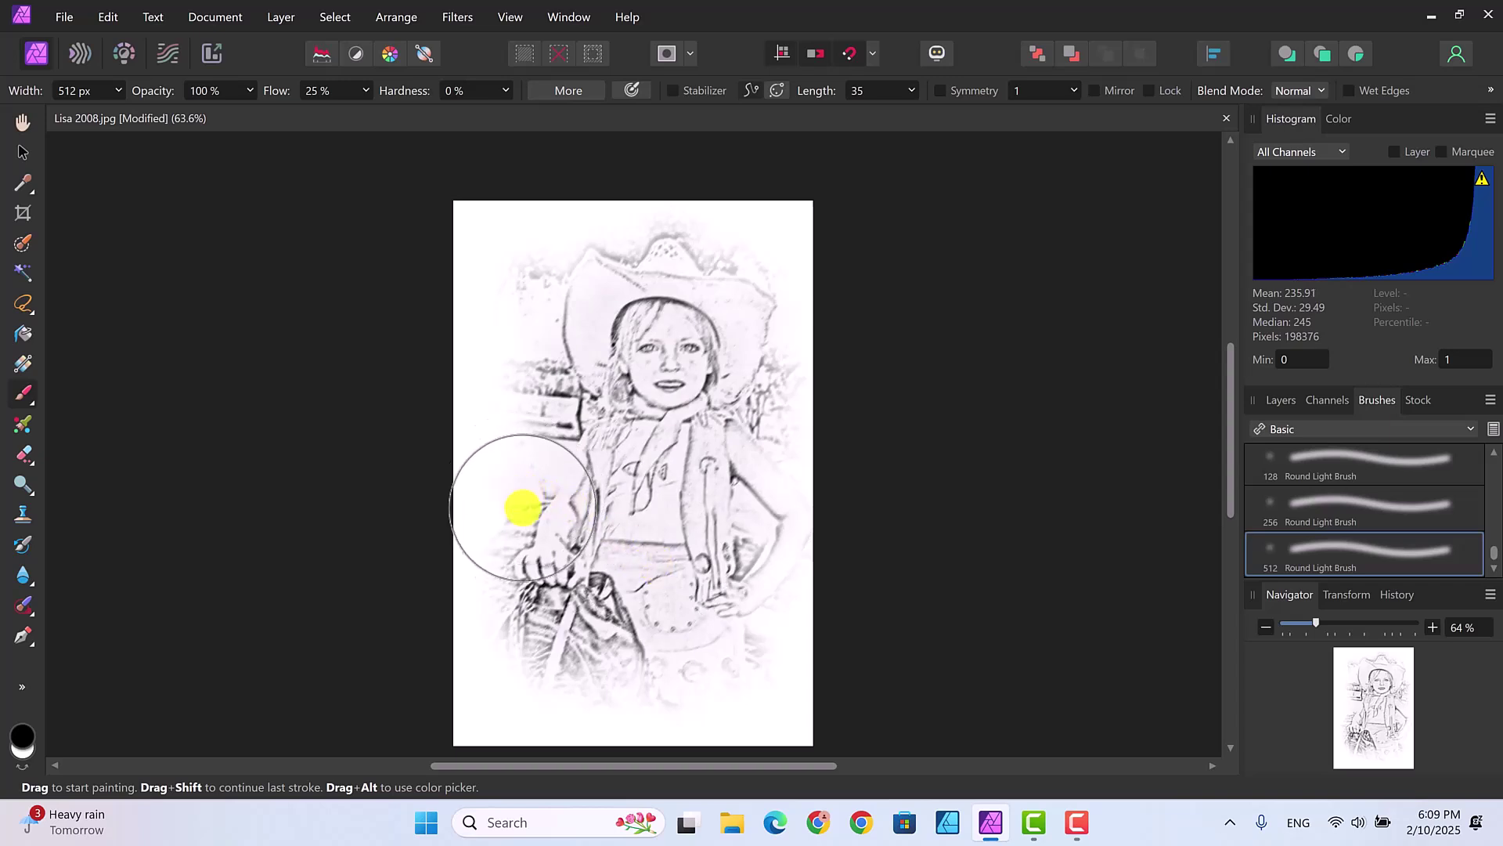
pyautogui.moveTo(703, 661); pyautogui.dragTo(733, 643)
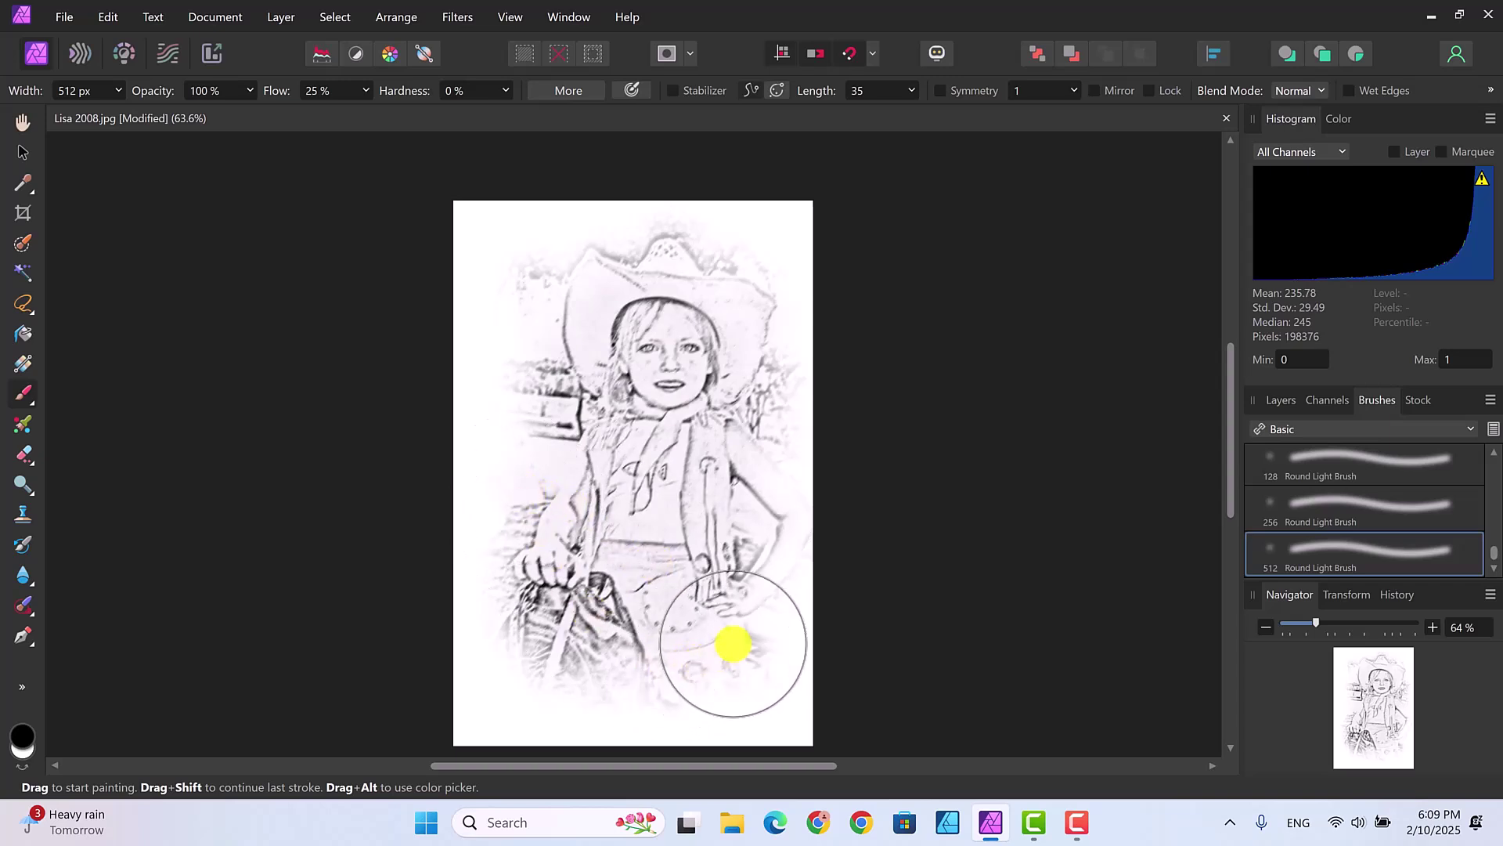
pyautogui.hotkey('ctrl', 'z')
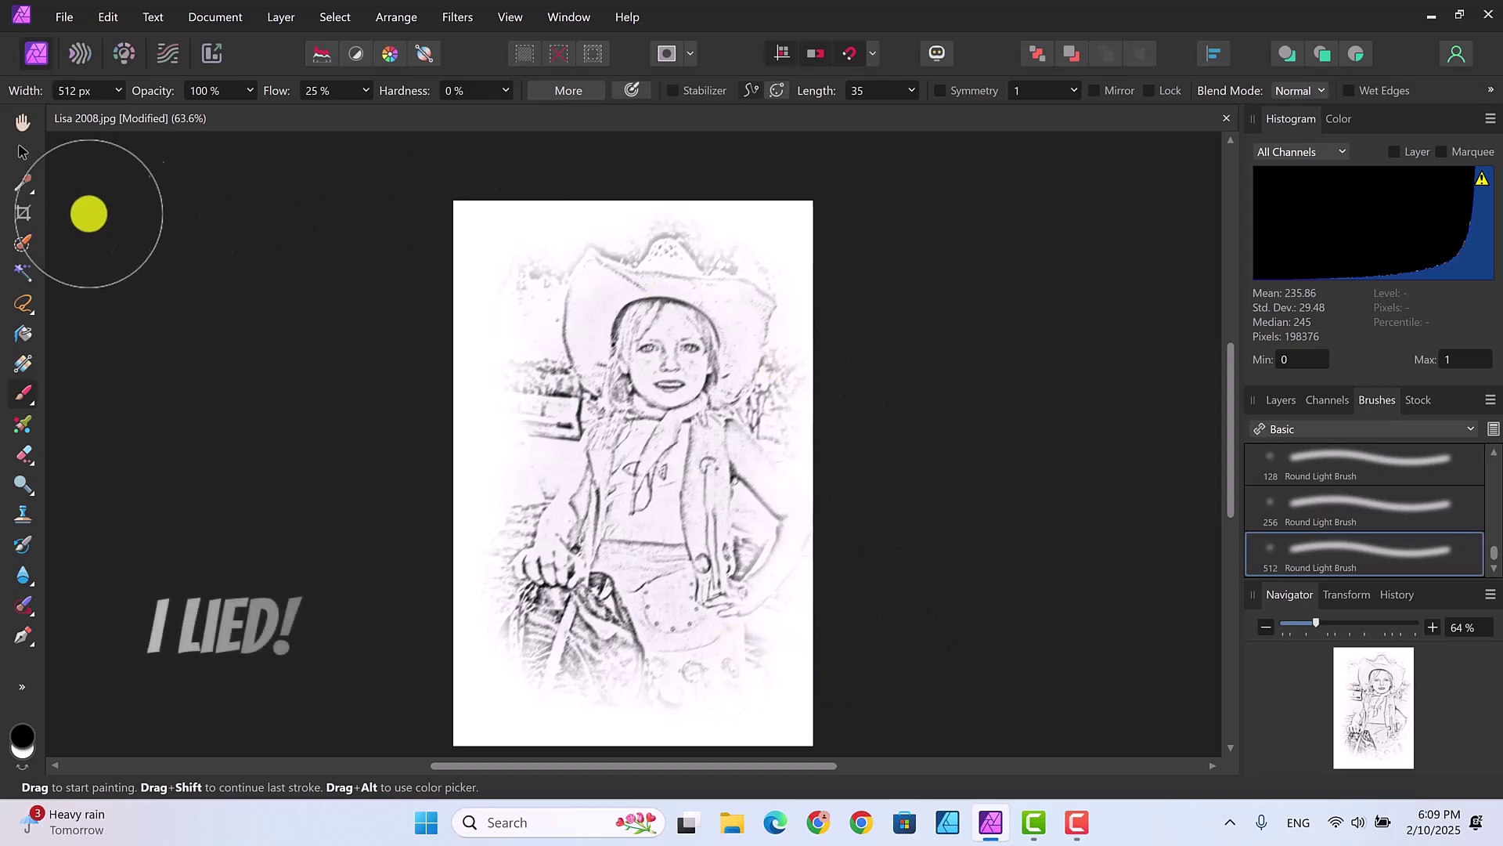
# Place the papertexture-2061710_1280 image over the whole canvas and stretch its left edge to the canvas border
pyautogui.click(17, 152)
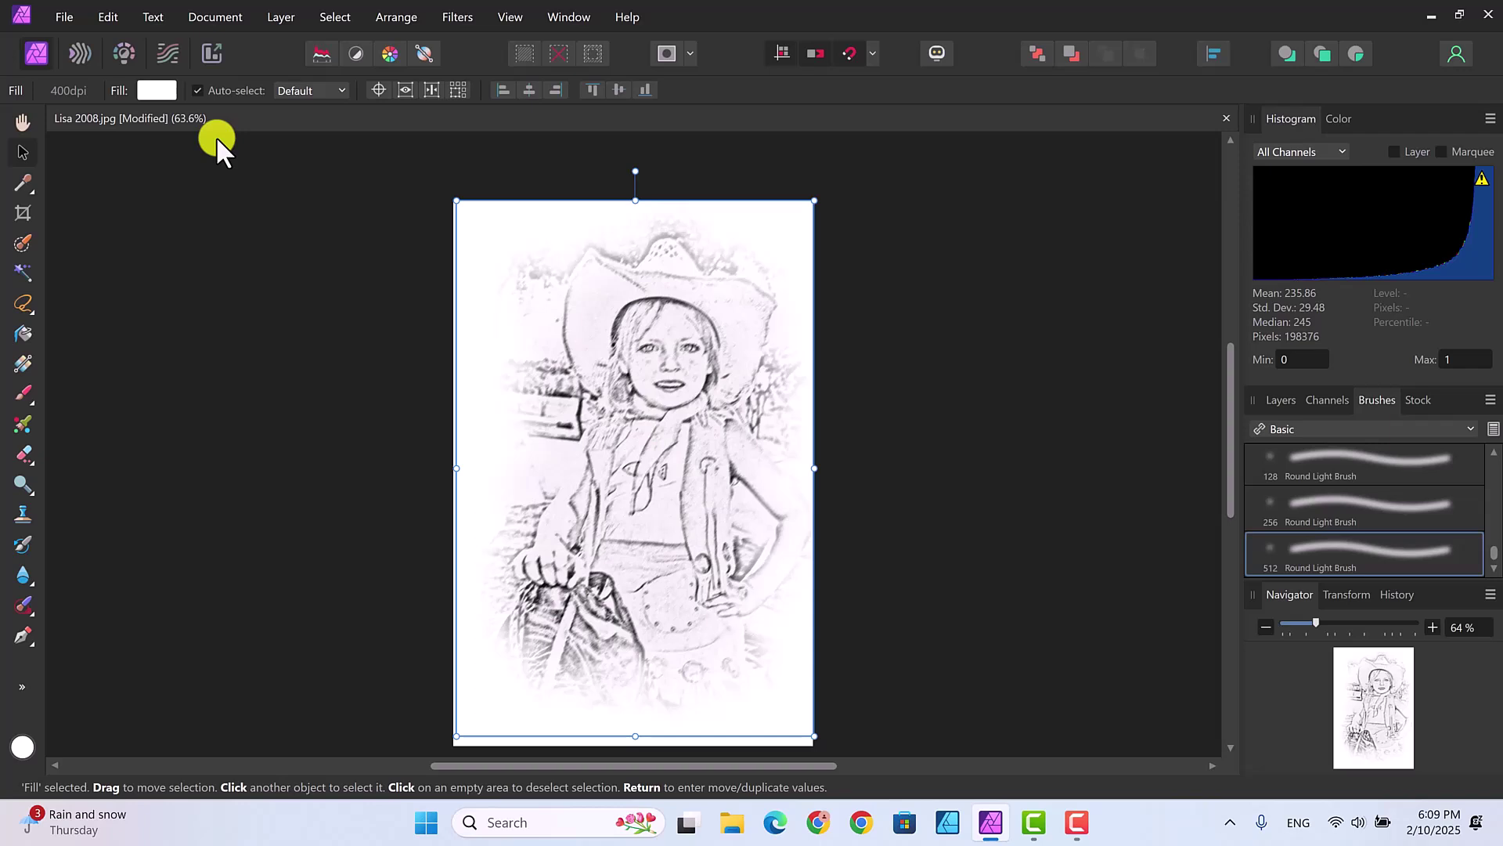
pyautogui.click(66, 16)
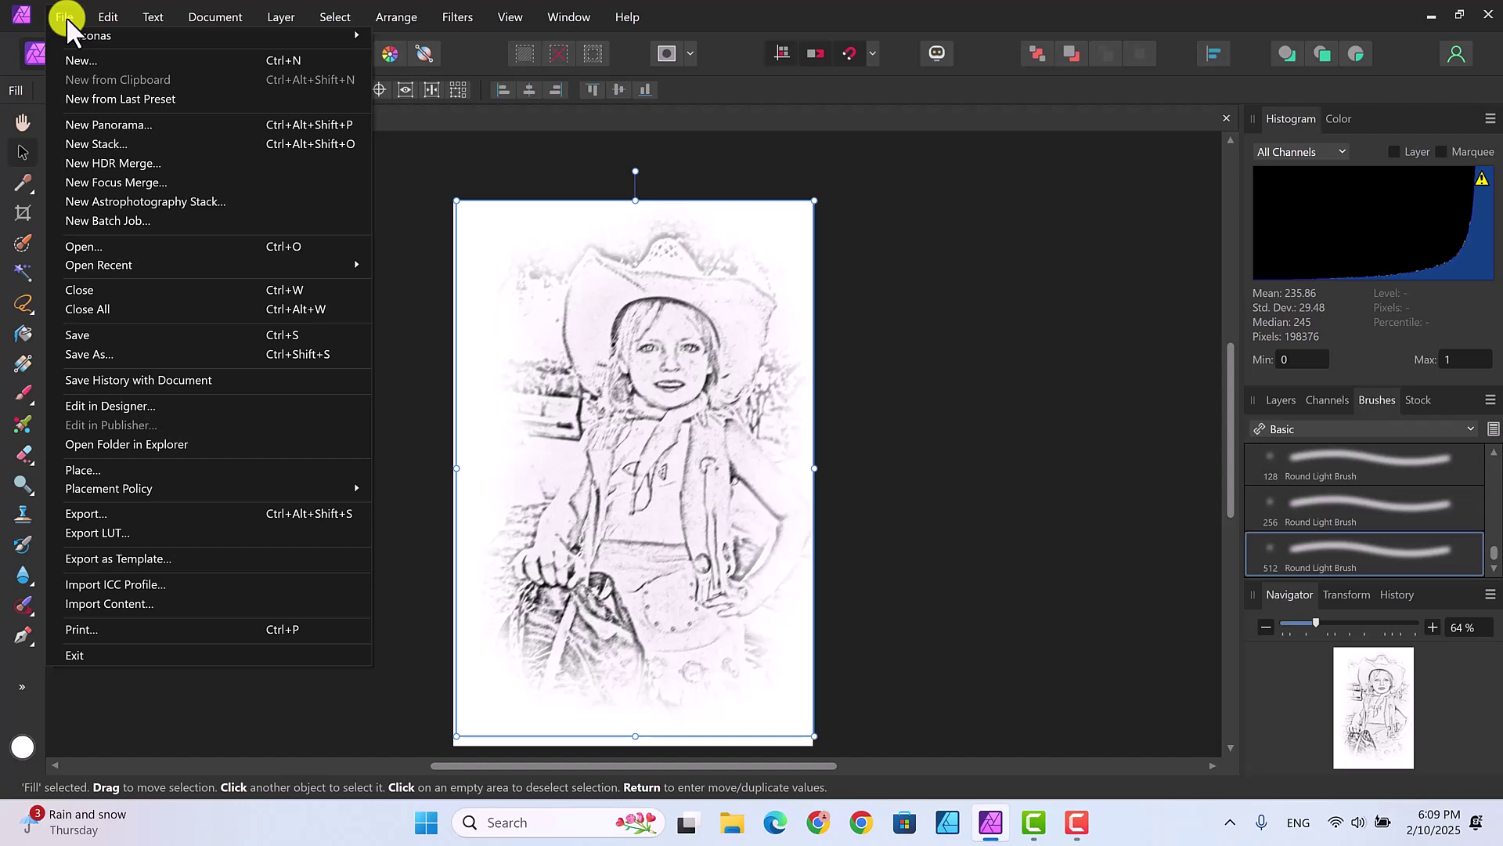
pyautogui.click(83, 467)
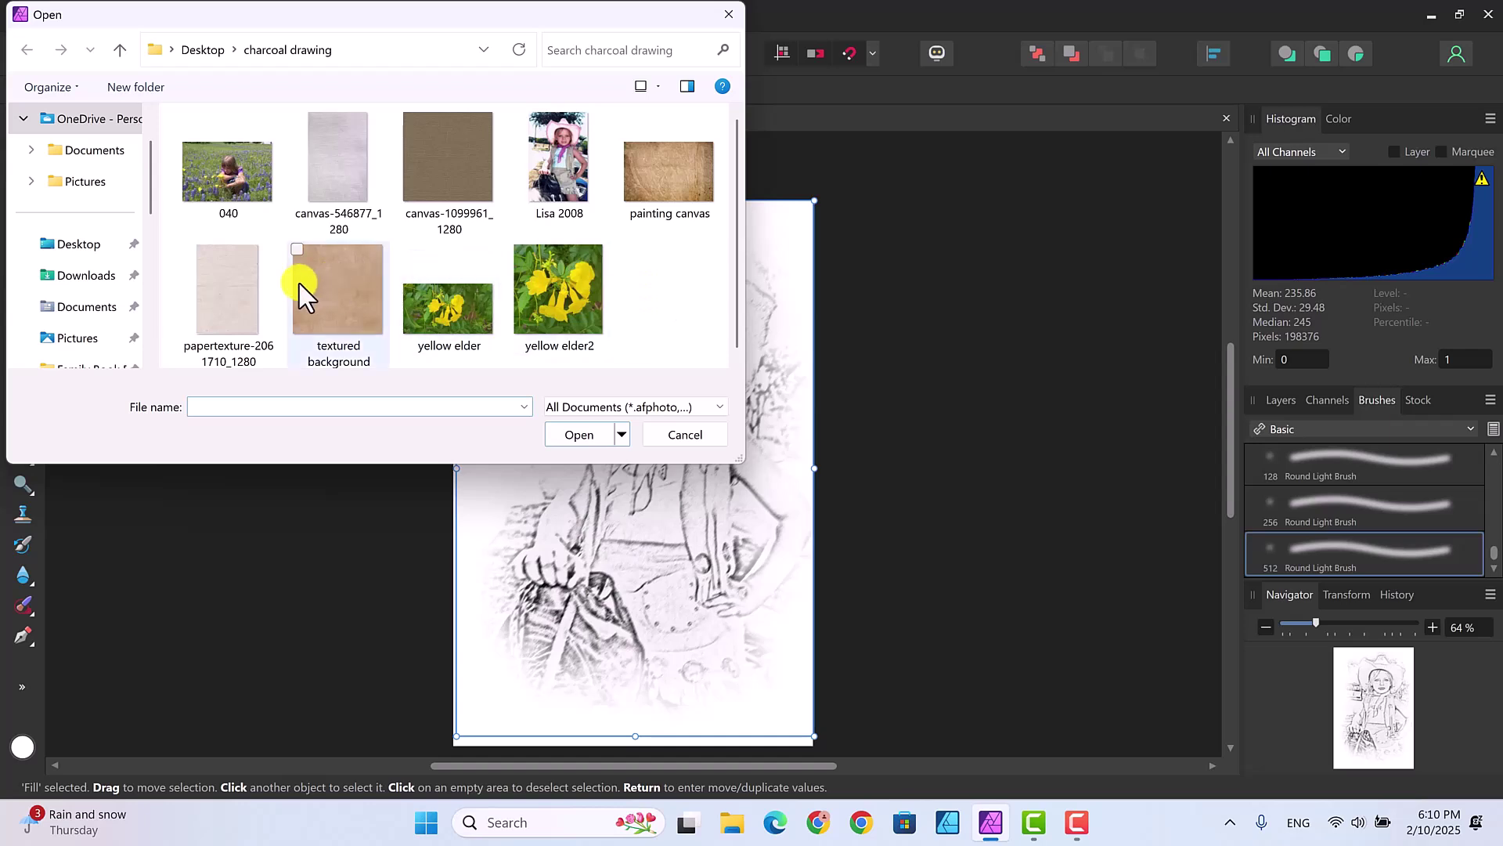
pyautogui.click(223, 280)
pyautogui.click(583, 435)
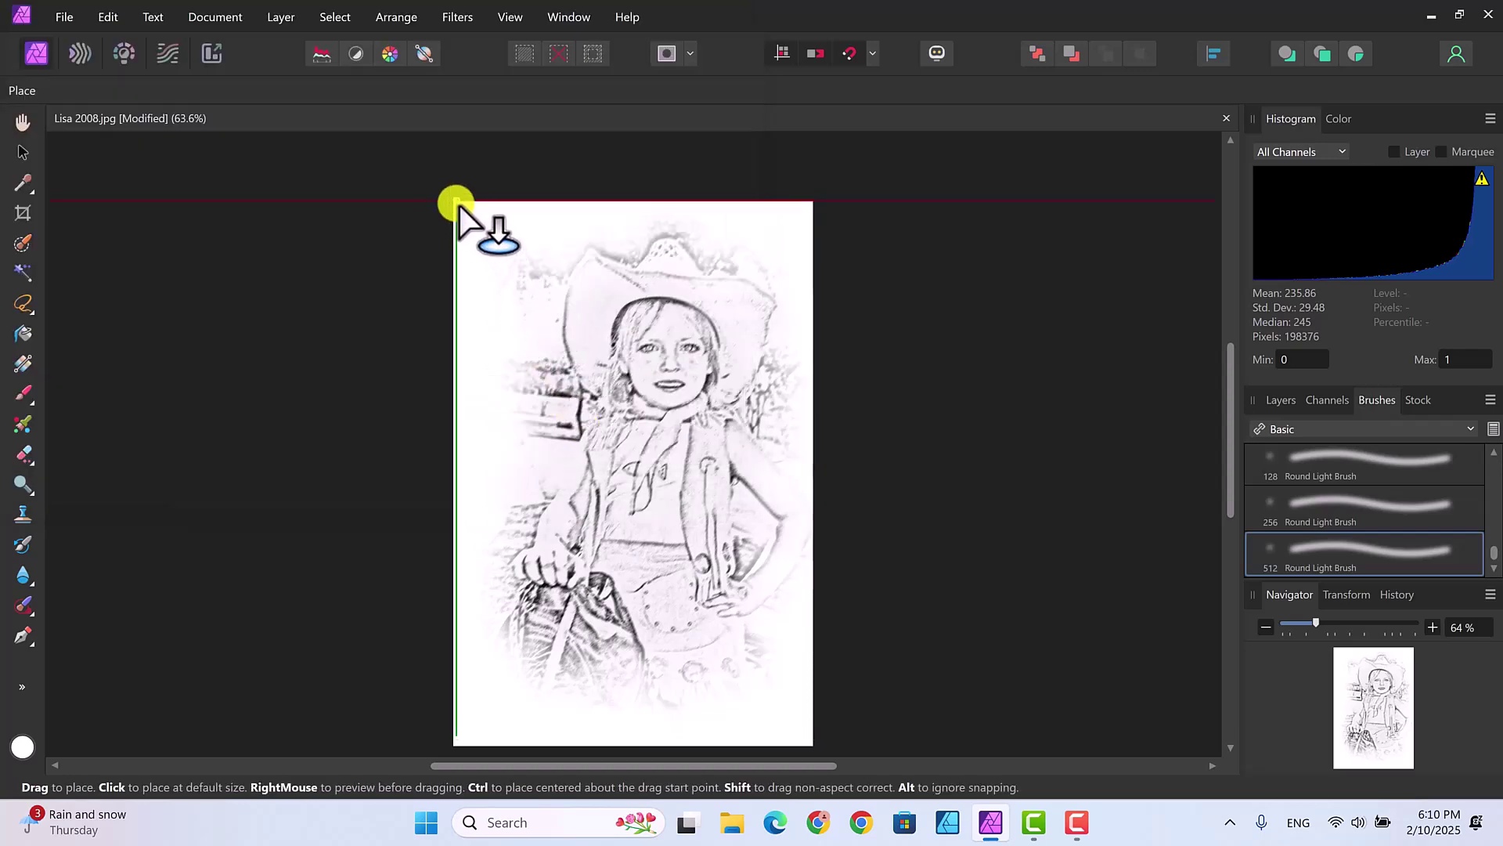
pyautogui.moveTo(454, 203); pyautogui.dragTo(792, 316)
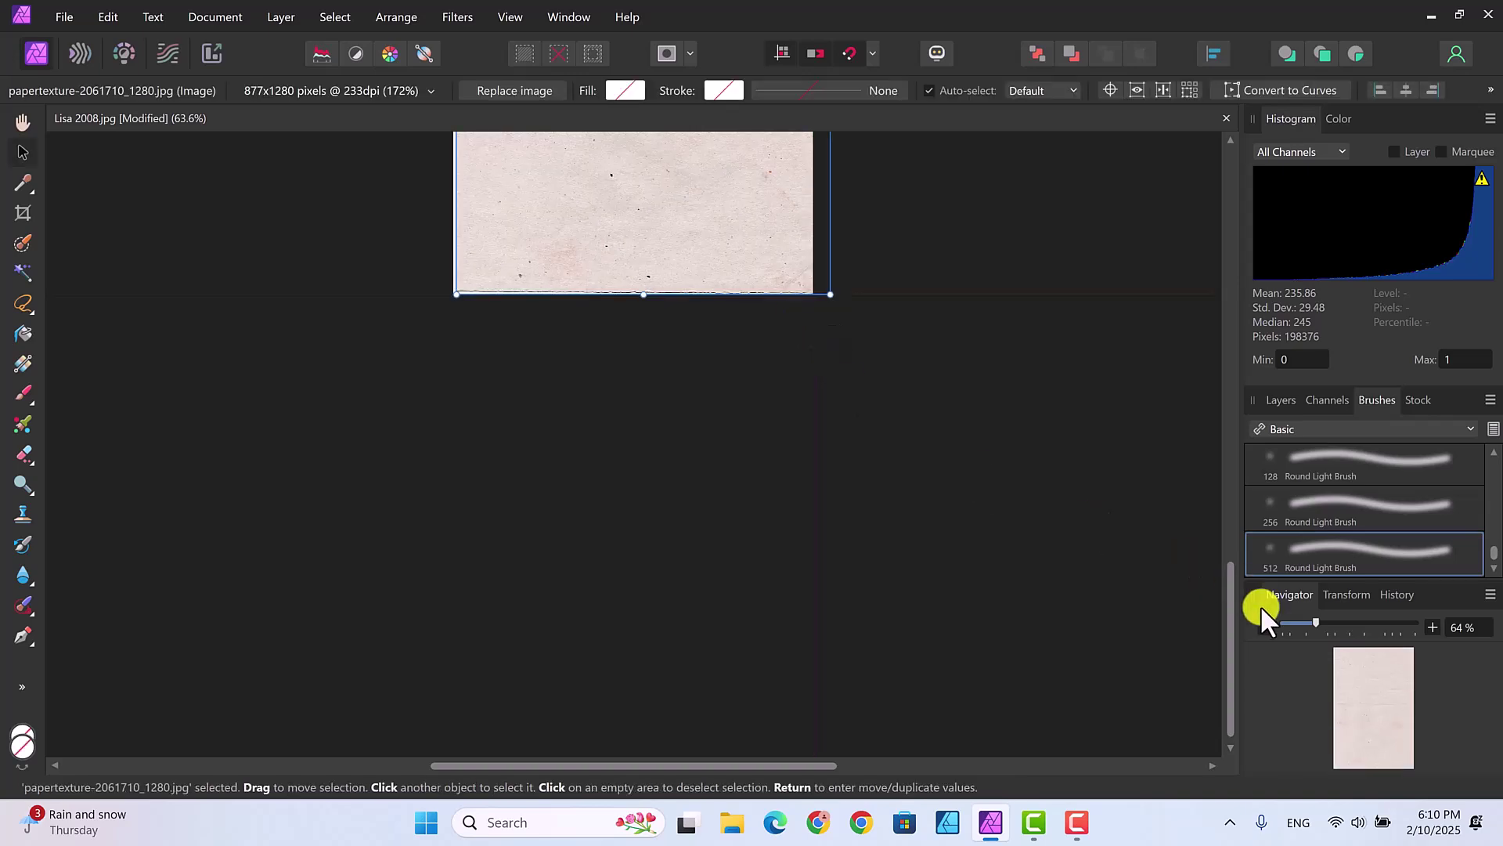
pyautogui.moveTo(1231, 603); pyautogui.dragTo(1231, 433)
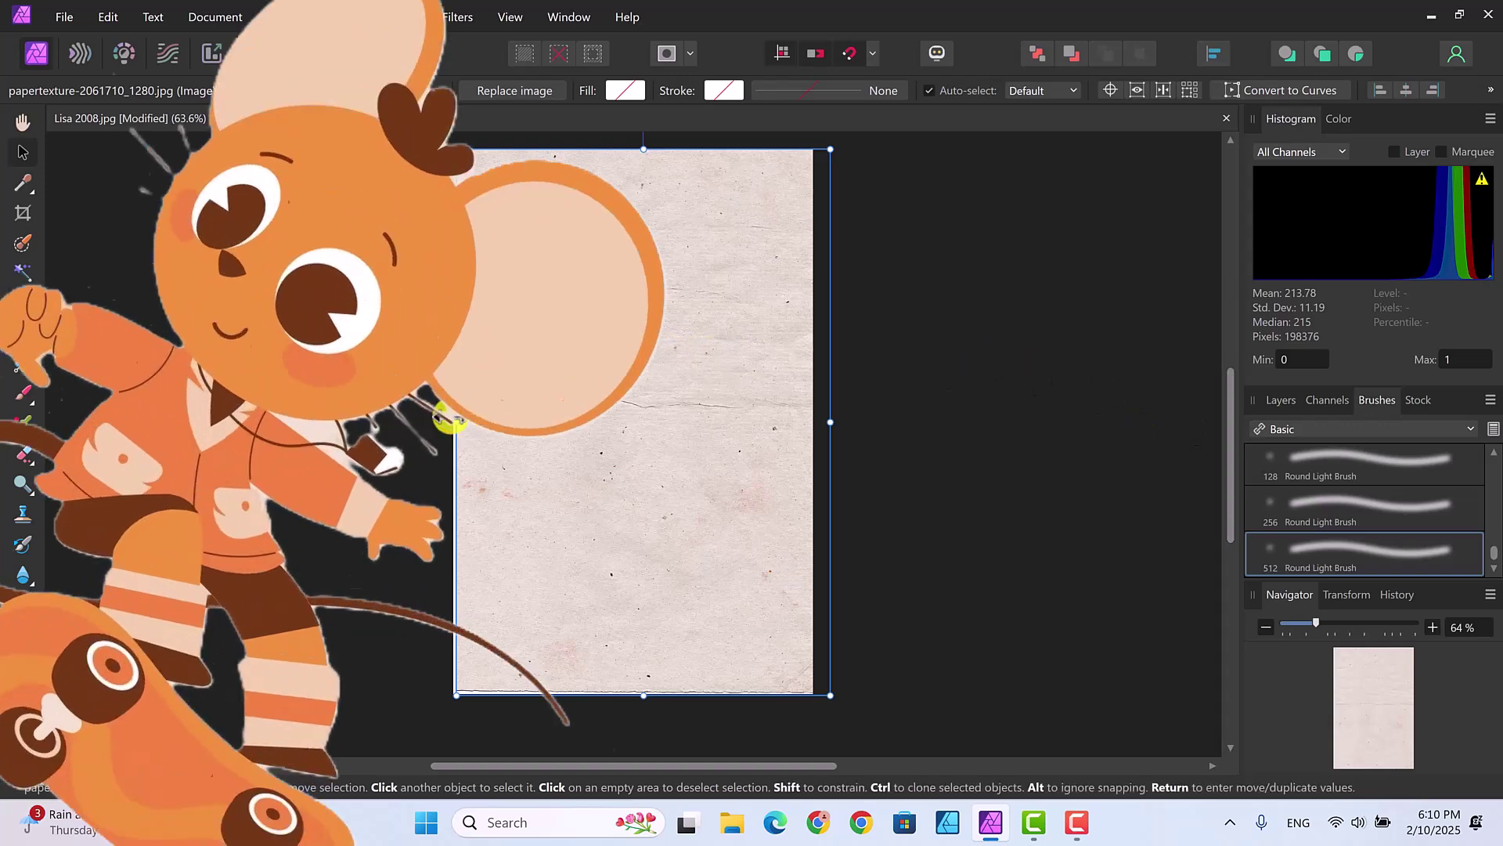
pyautogui.moveTo(455, 422); pyautogui.dragTo(449, 422)
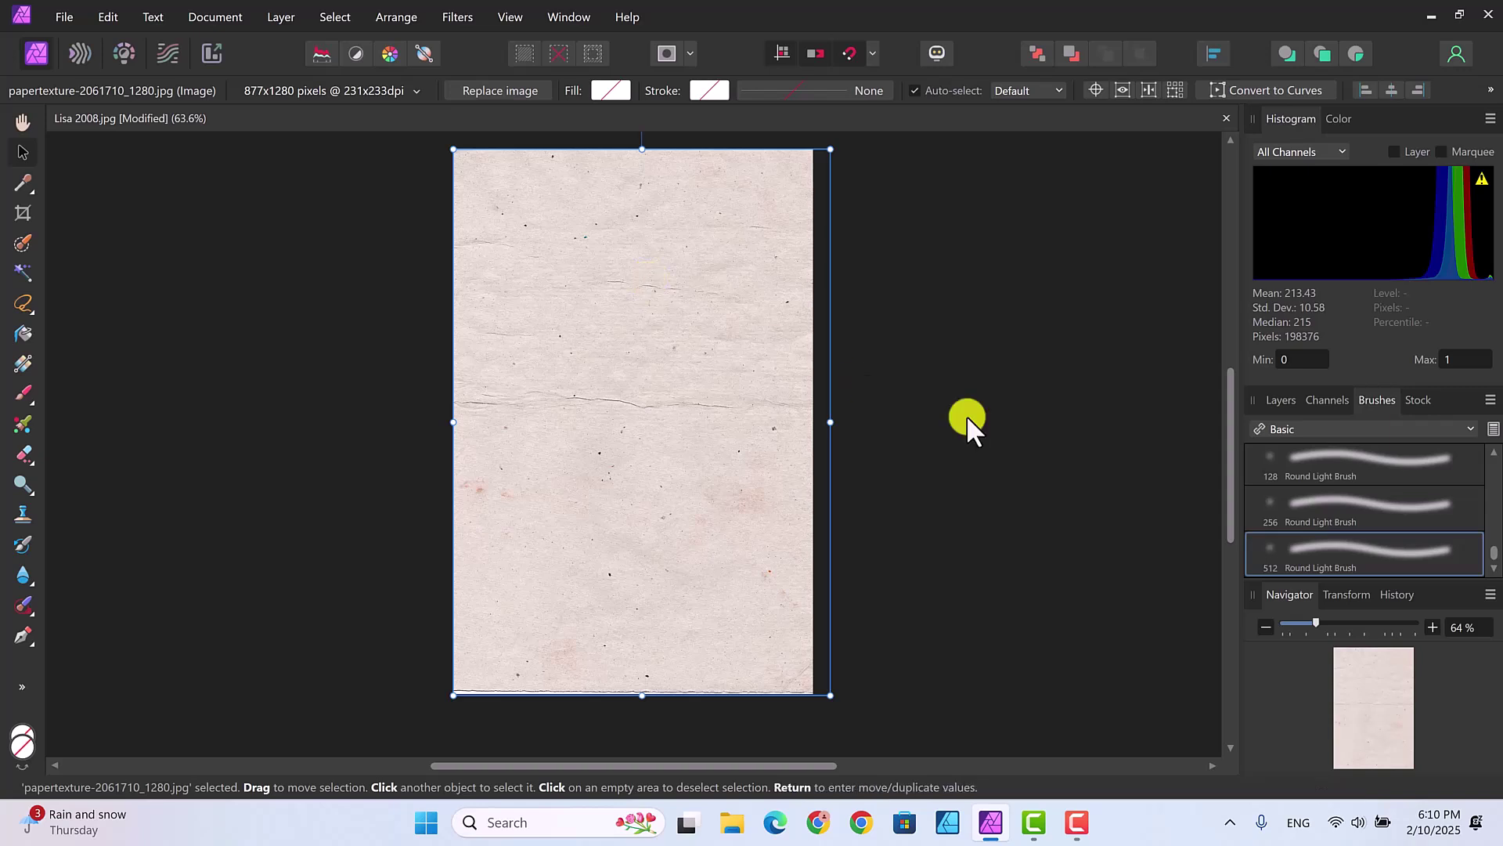
# Lower the paper texture layer's opacity to 25% and deselect it
pyautogui.click(1278, 398)
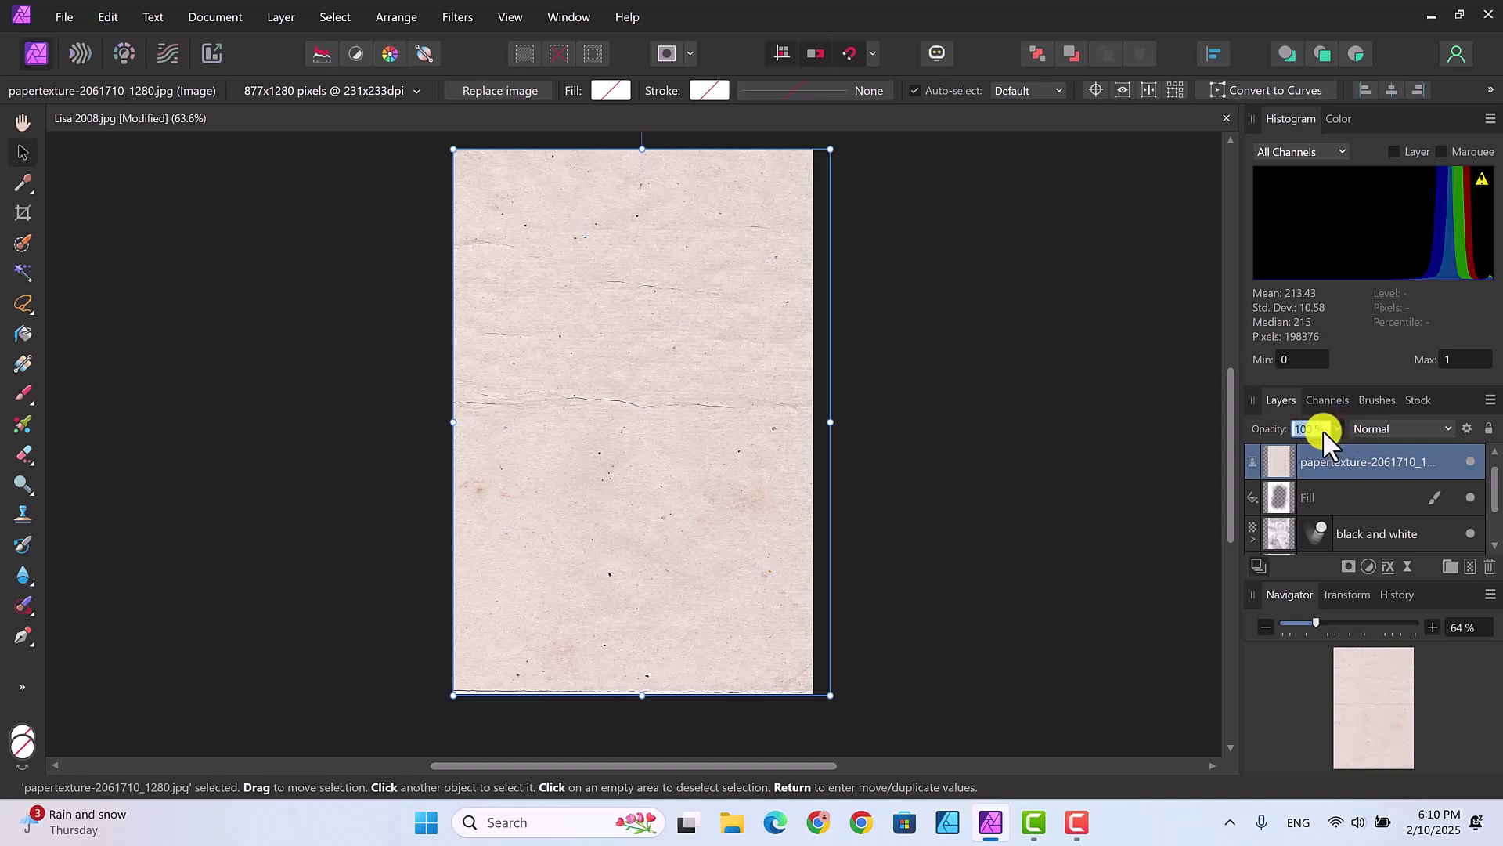
pyautogui.click(1336, 430)
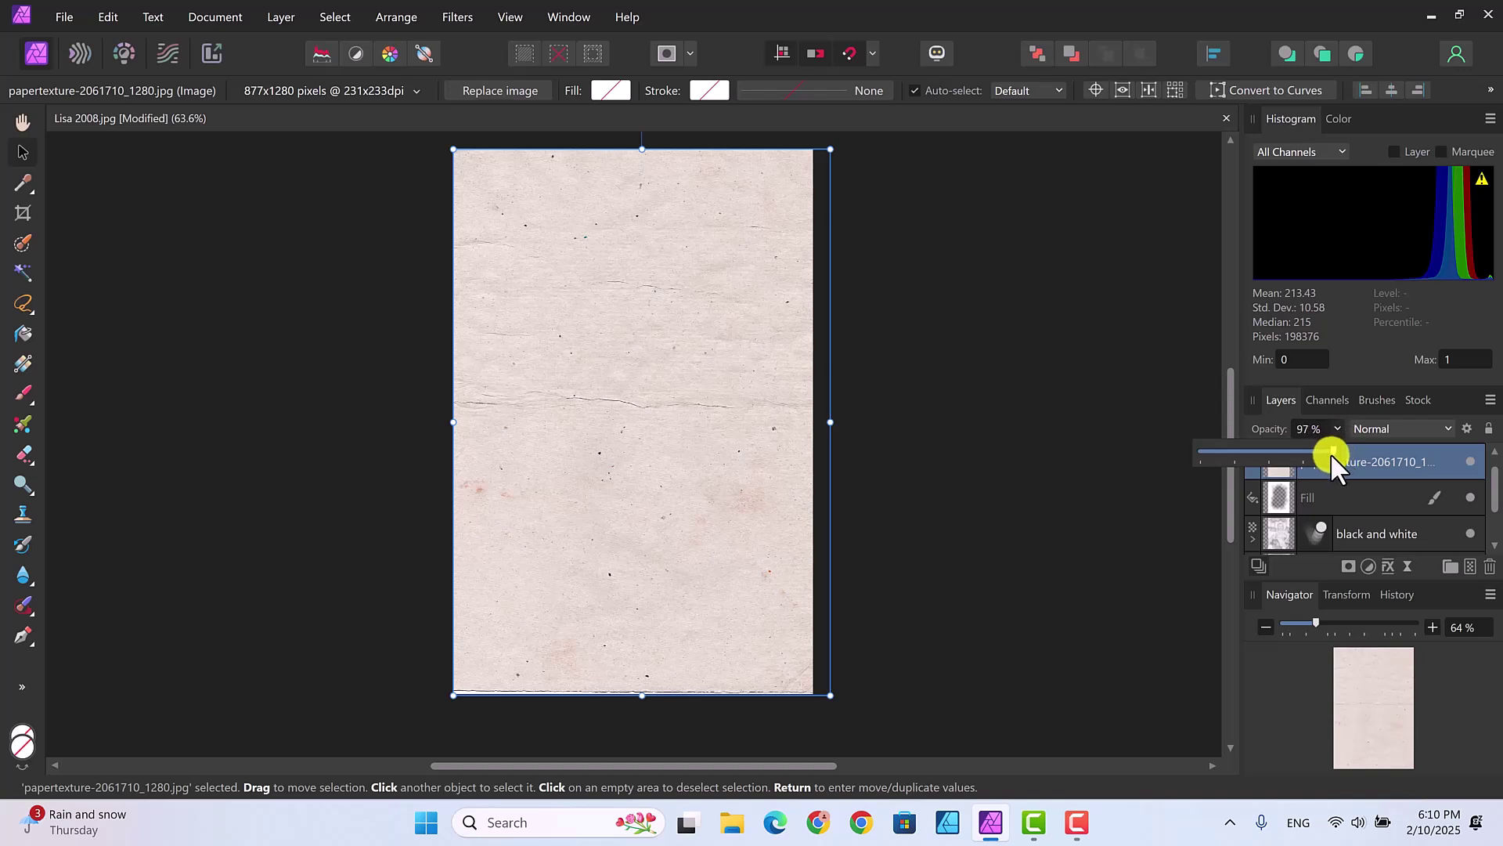
pyautogui.moveTo(1294, 457); pyautogui.dragTo(1235, 457)
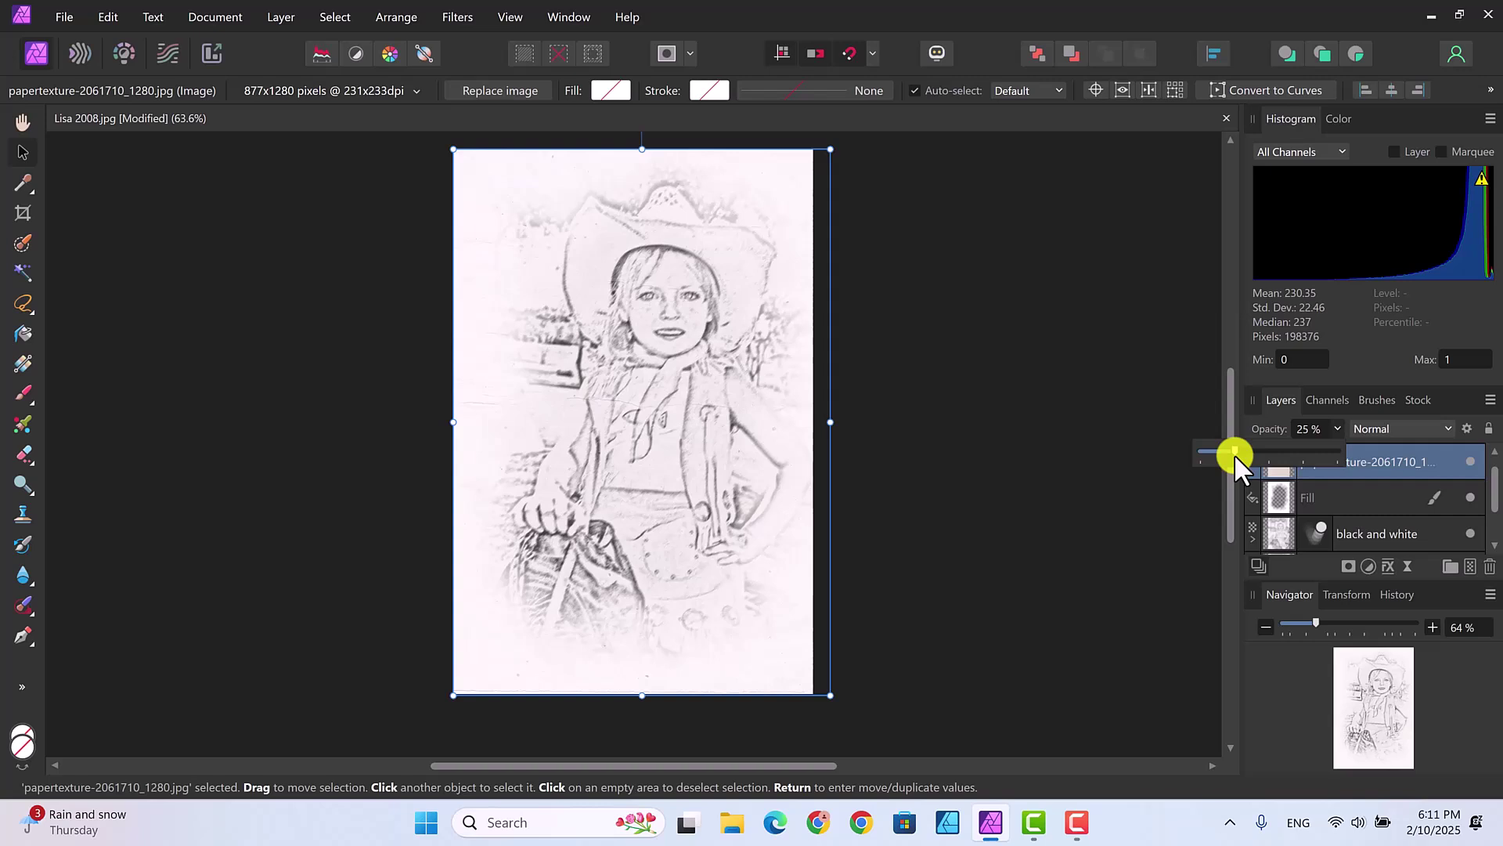
pyautogui.click(1179, 517)
pyautogui.click(1179, 516)
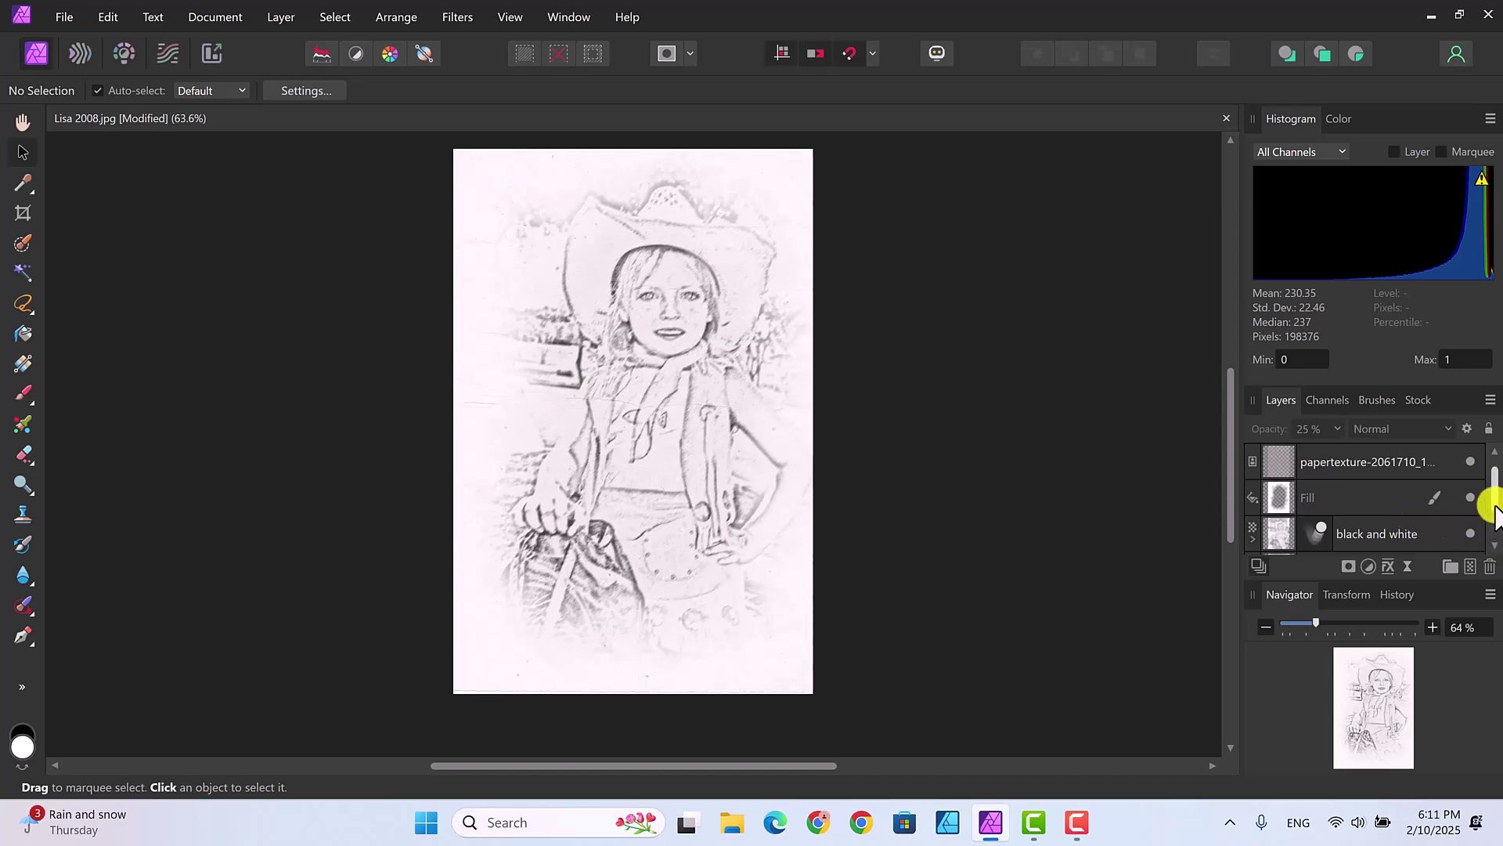
# Try the Darken and Multiply blend modes on the masked "black and white" layer below the Fill layer
pyautogui.scroll(-1, 1494, 521)
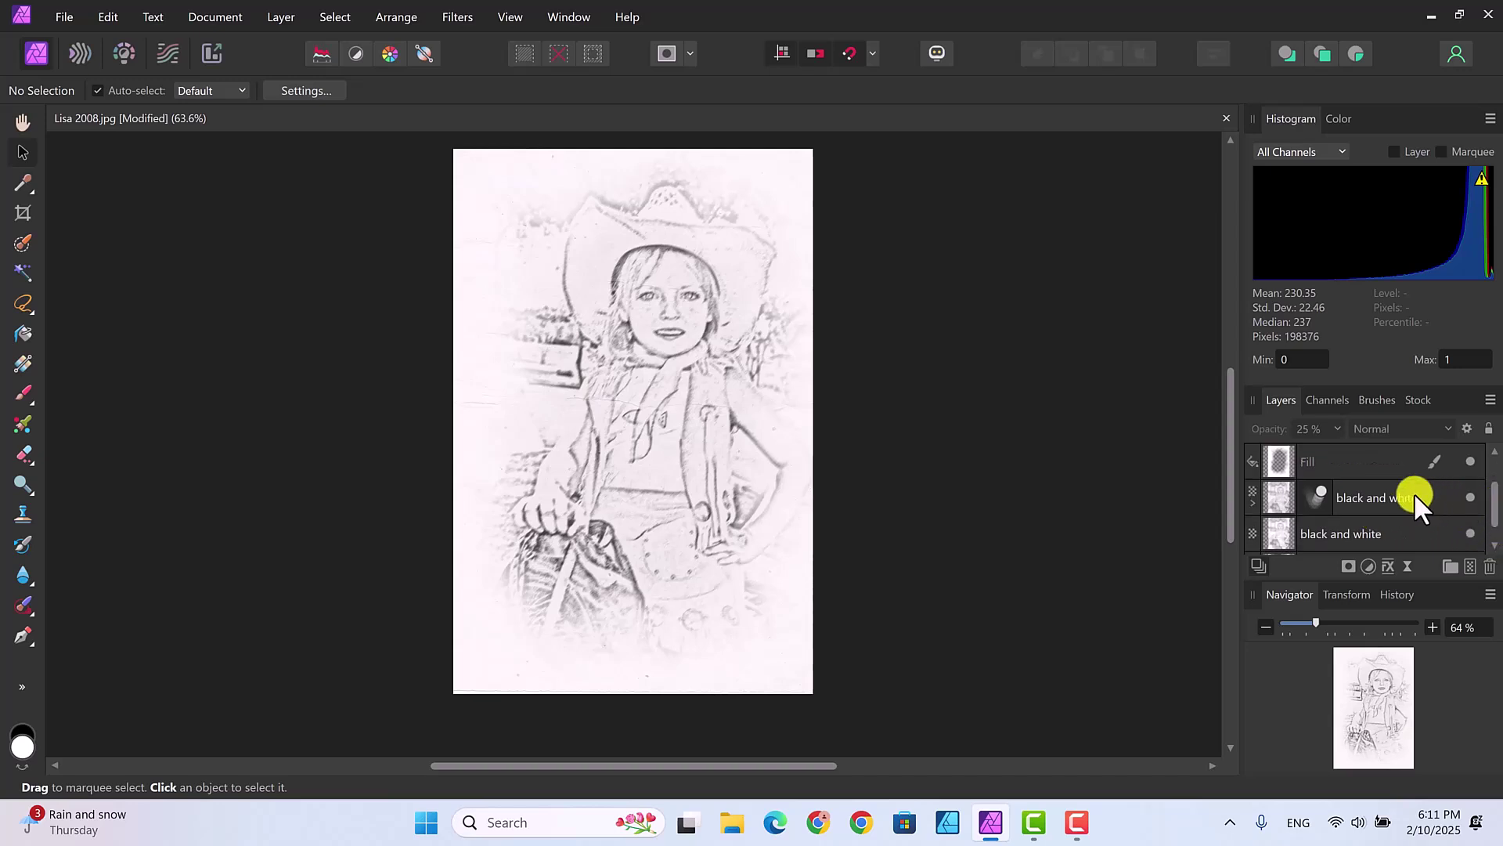
pyautogui.click(1356, 492)
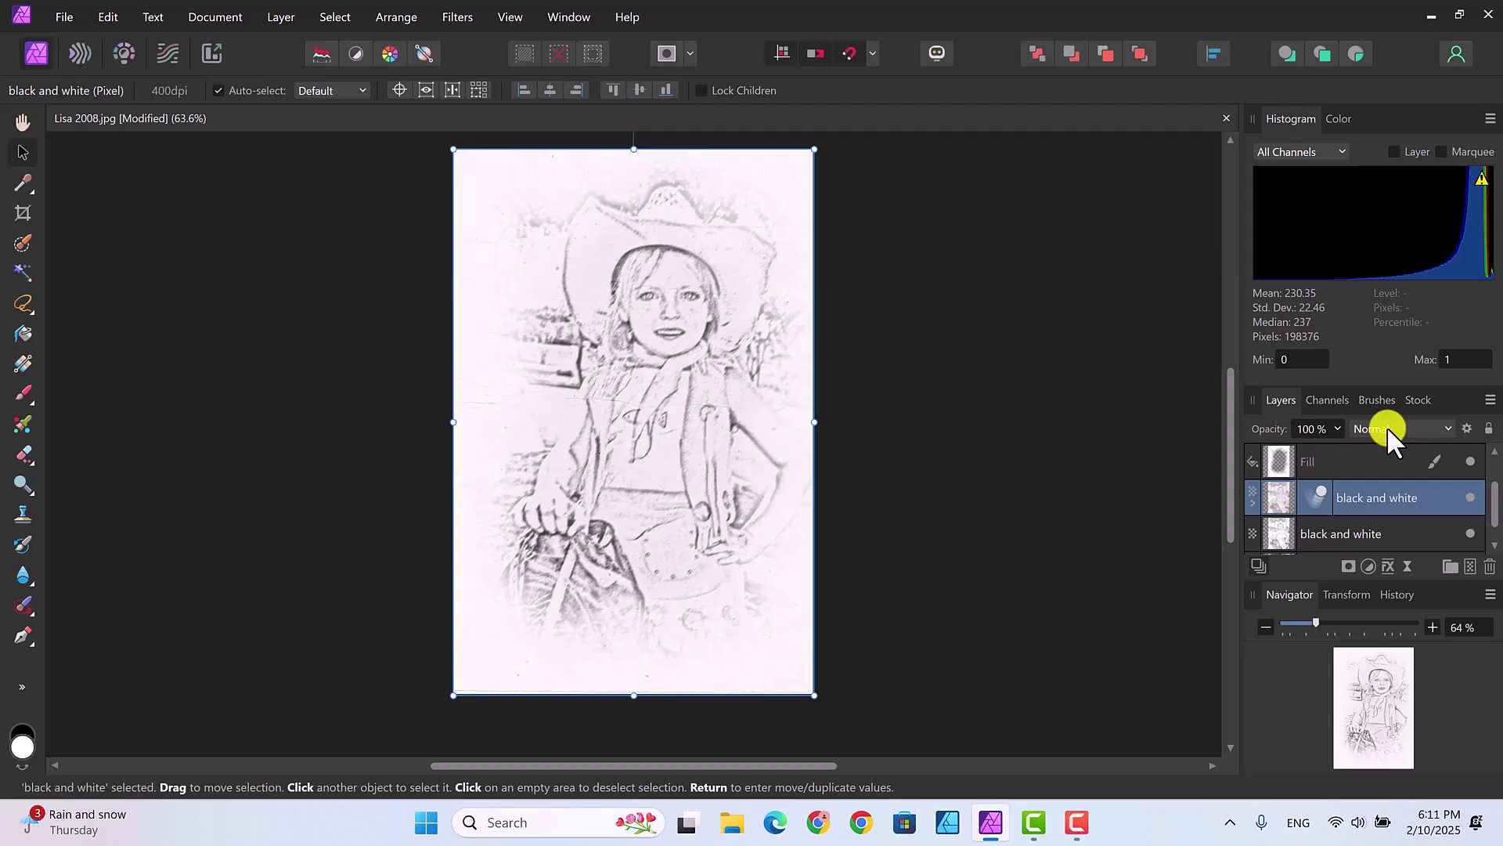
pyautogui.click(1442, 428)
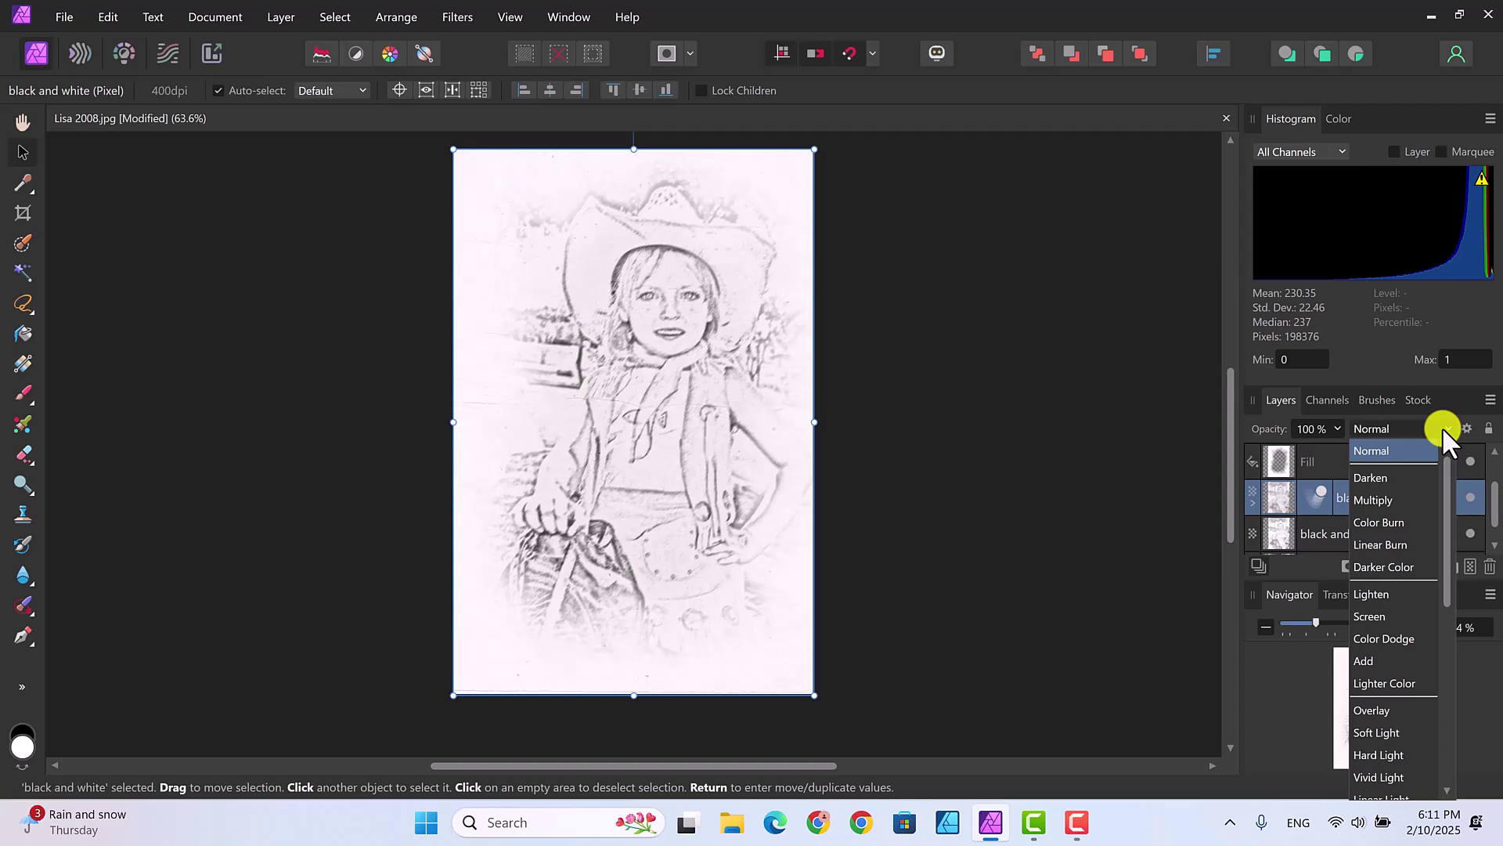
pyautogui.click(1406, 479)
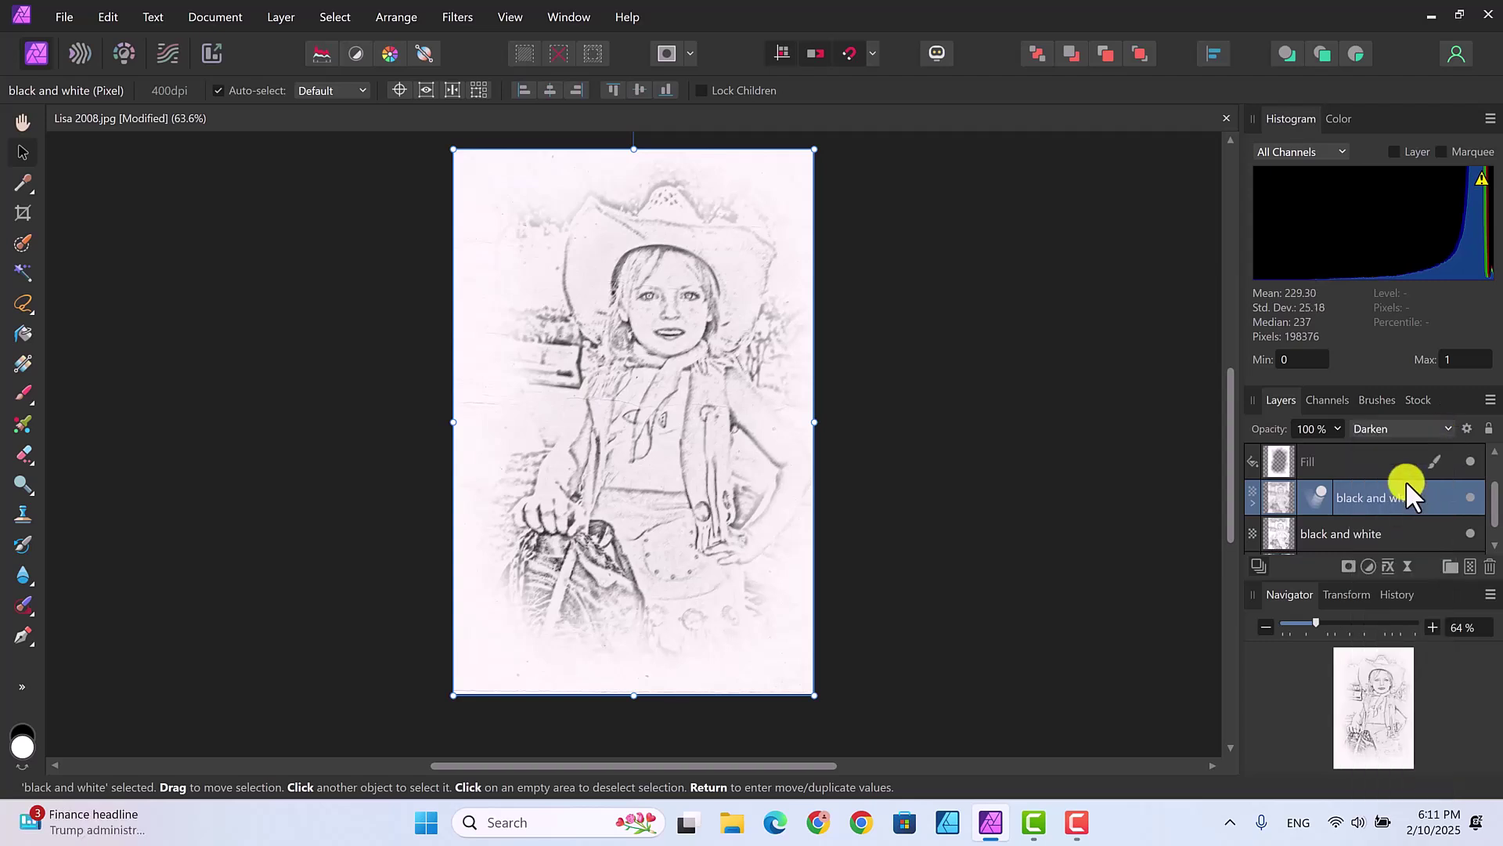
pyautogui.click(1441, 429)
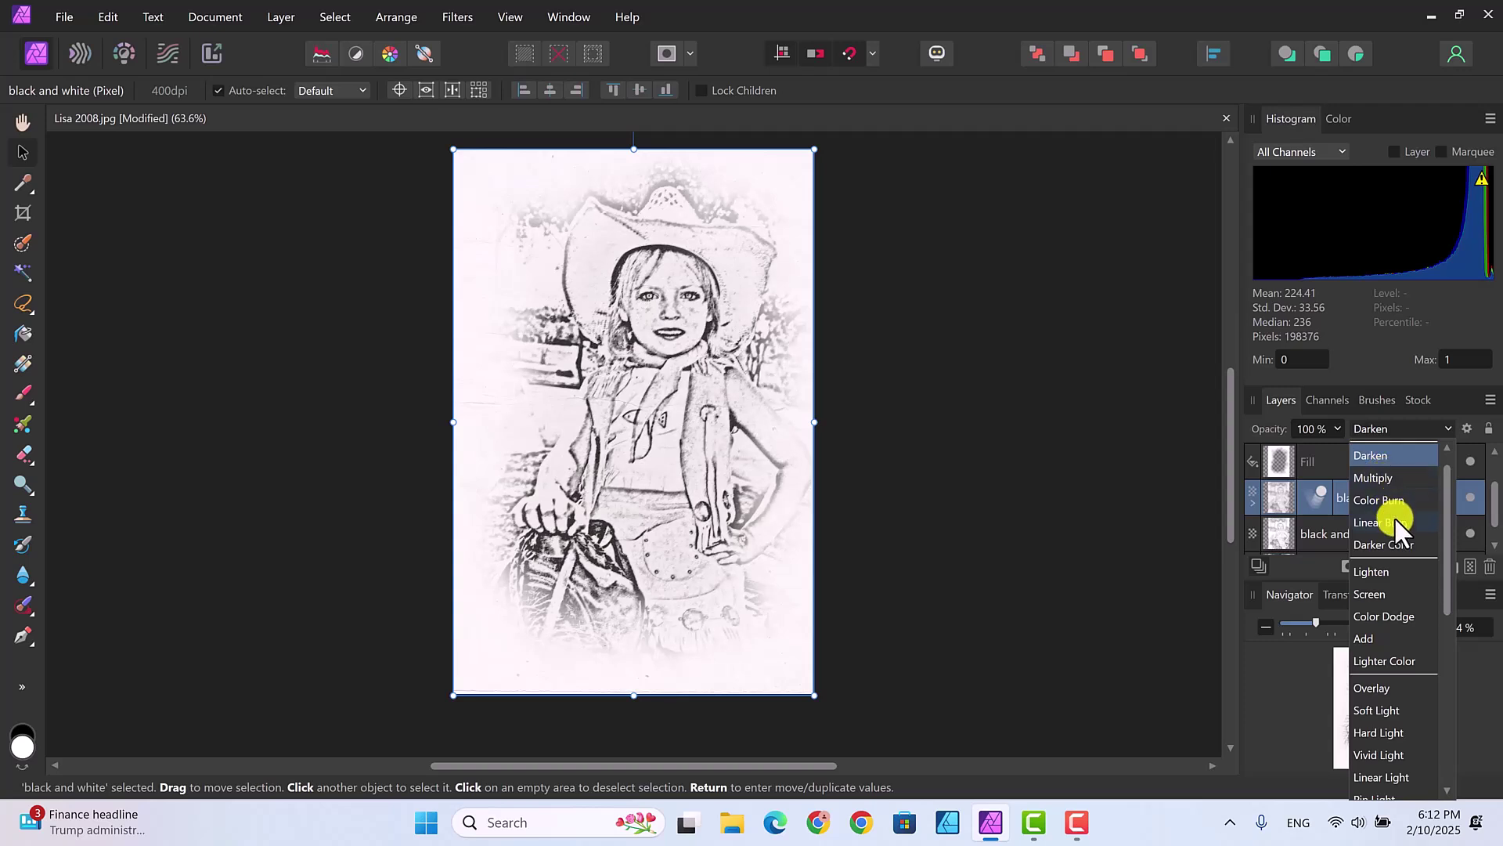
pyautogui.click(1378, 476)
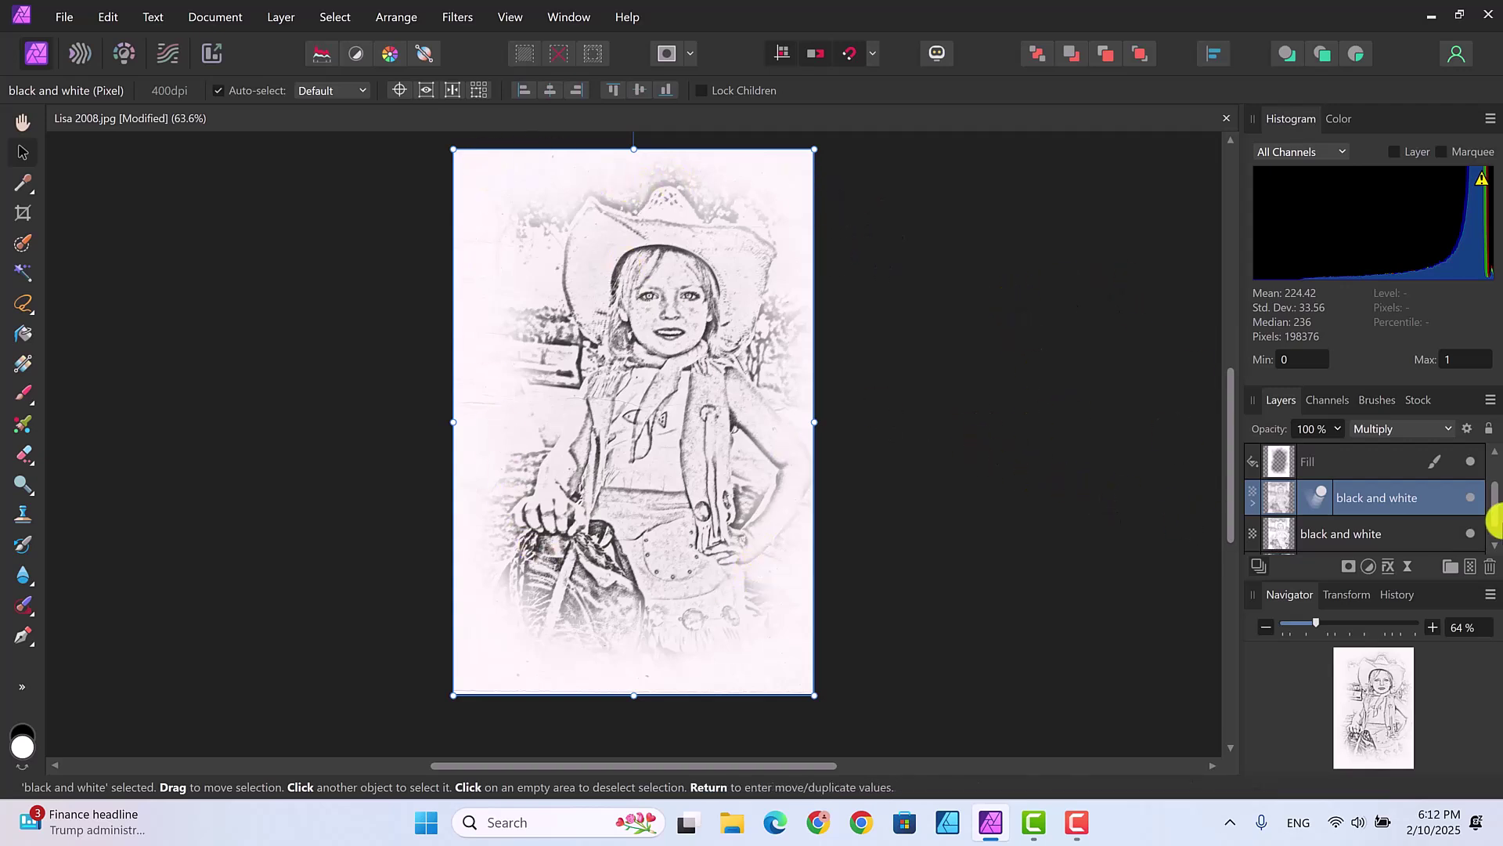
# Set the opacity of the paper texture layer to 39%
pyautogui.moveTo(1494, 504); pyautogui.dragTo(1490, 450)
pyautogui.click(1342, 459)
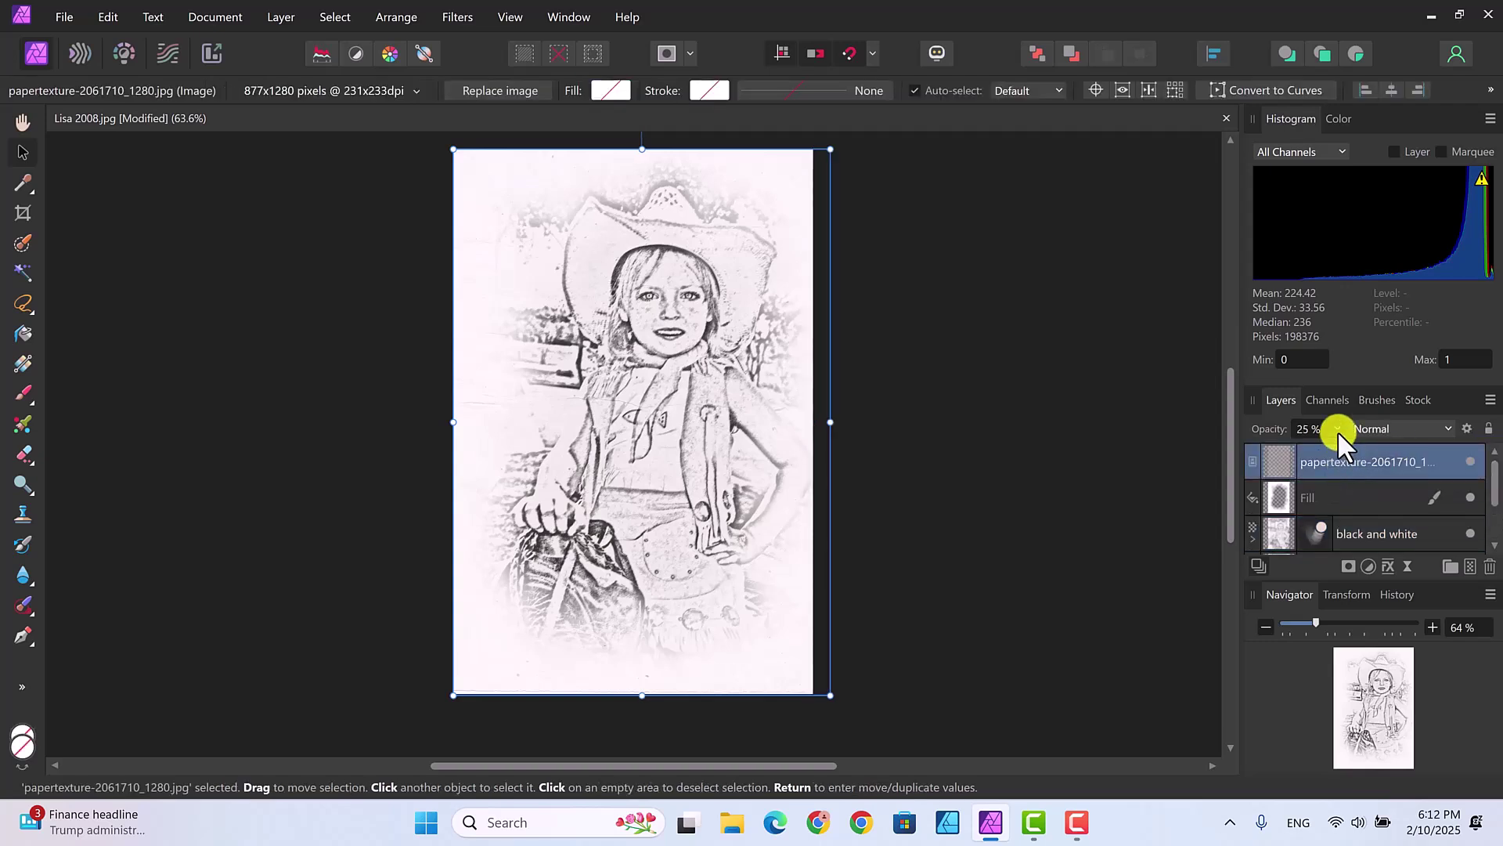
pyautogui.click(1337, 429)
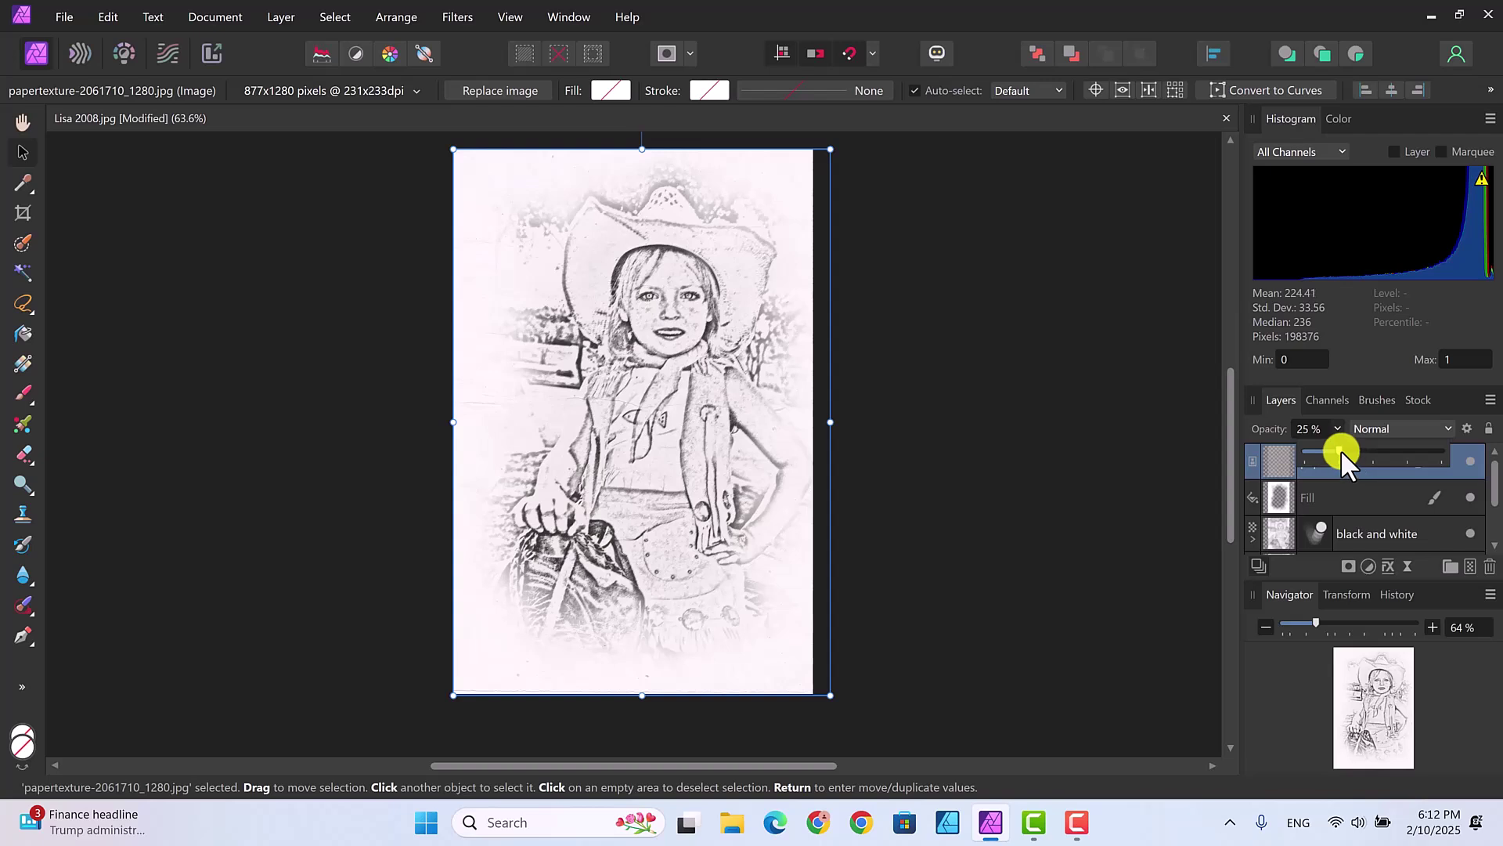
pyautogui.moveTo(1352, 453); pyautogui.dragTo(1356, 453)
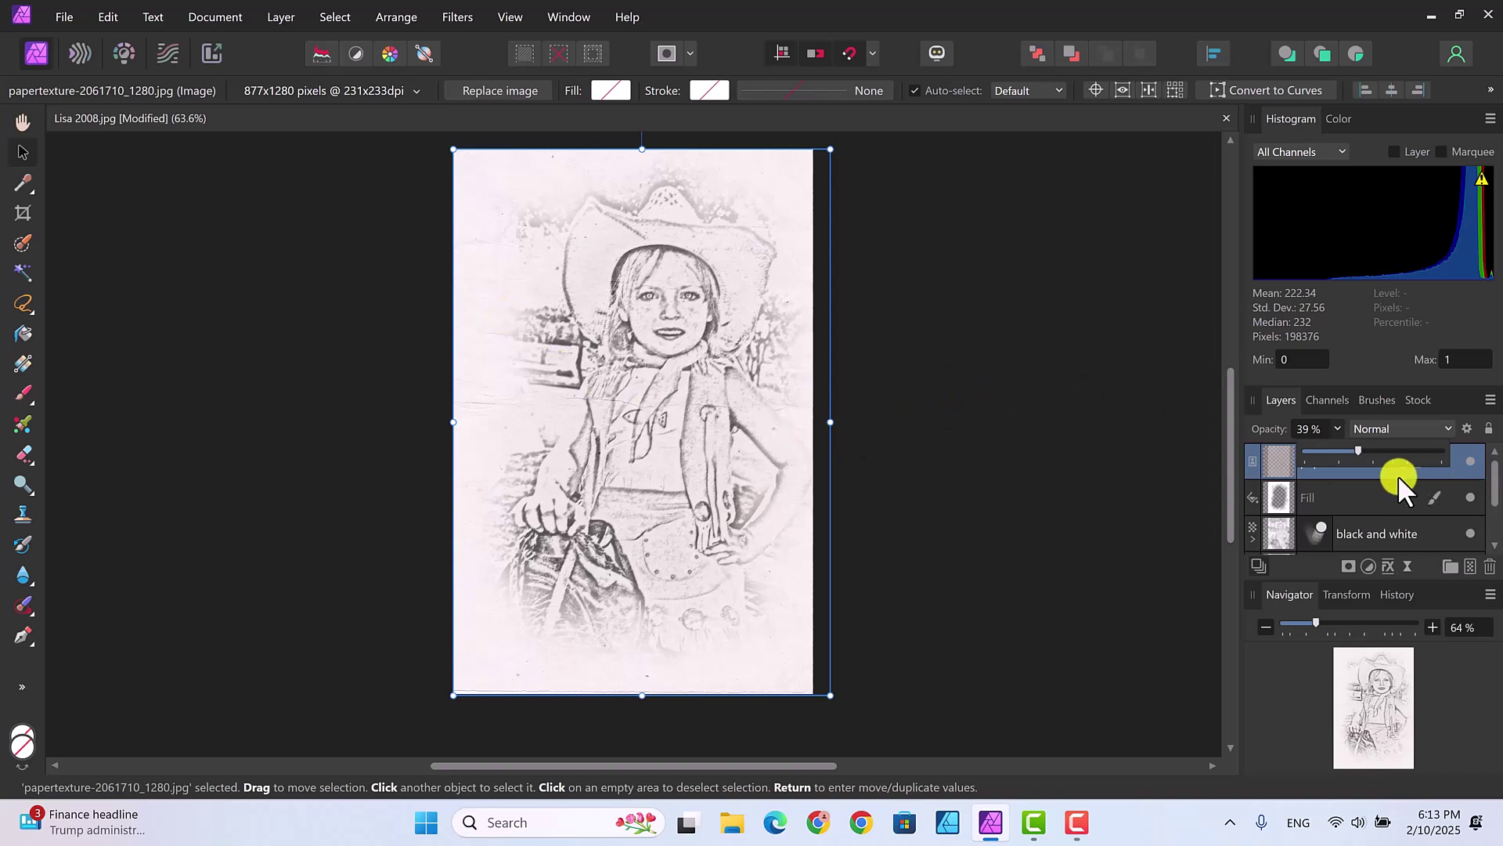
# Set the blend mode of the masked "black and white" layer to Linear Burn
pyautogui.click(1374, 529)
pyautogui.click(1374, 530)
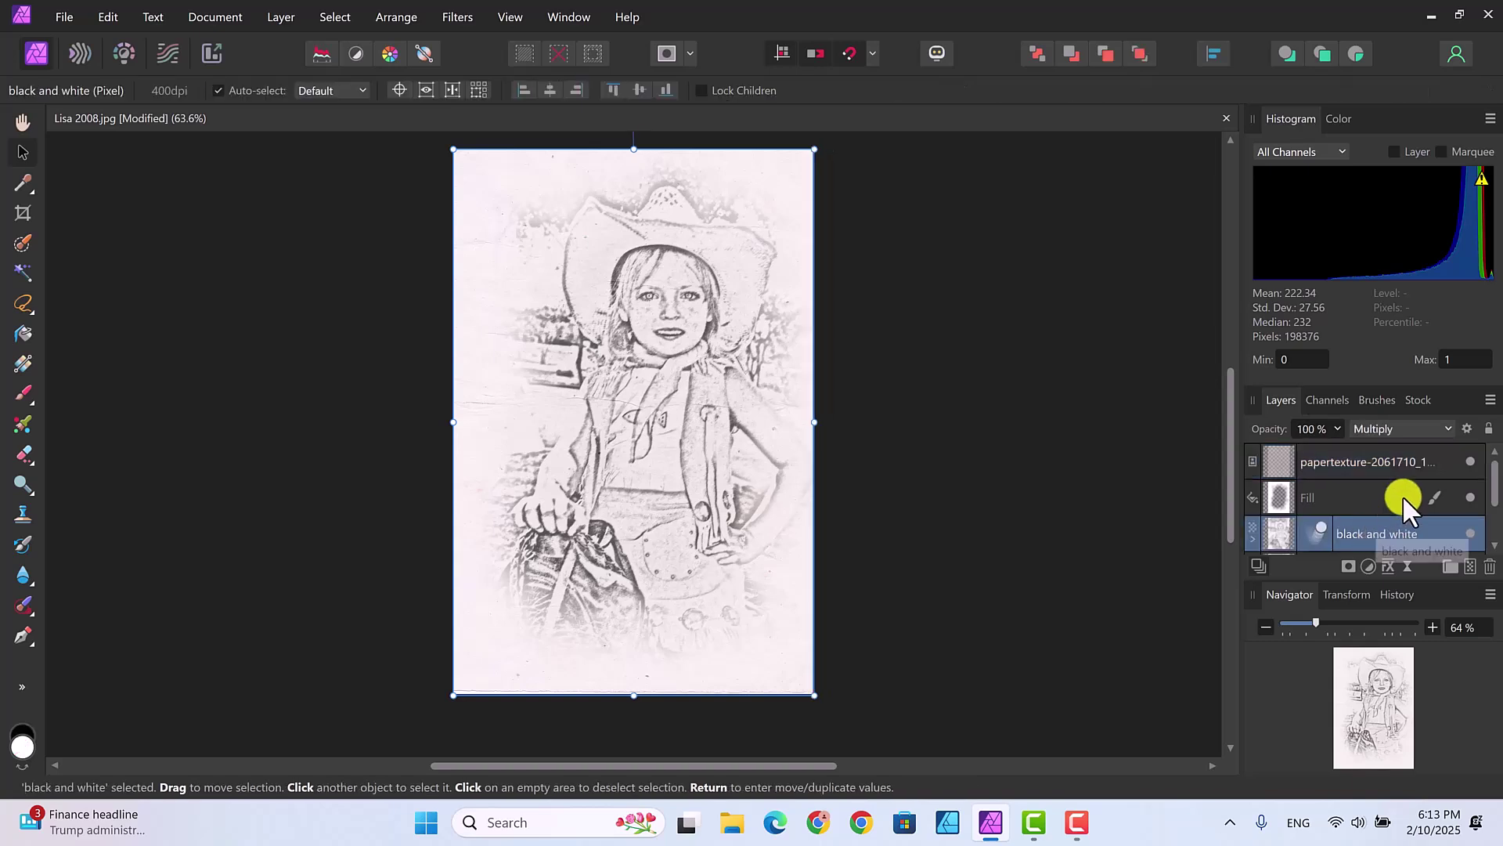
pyautogui.click(1449, 426)
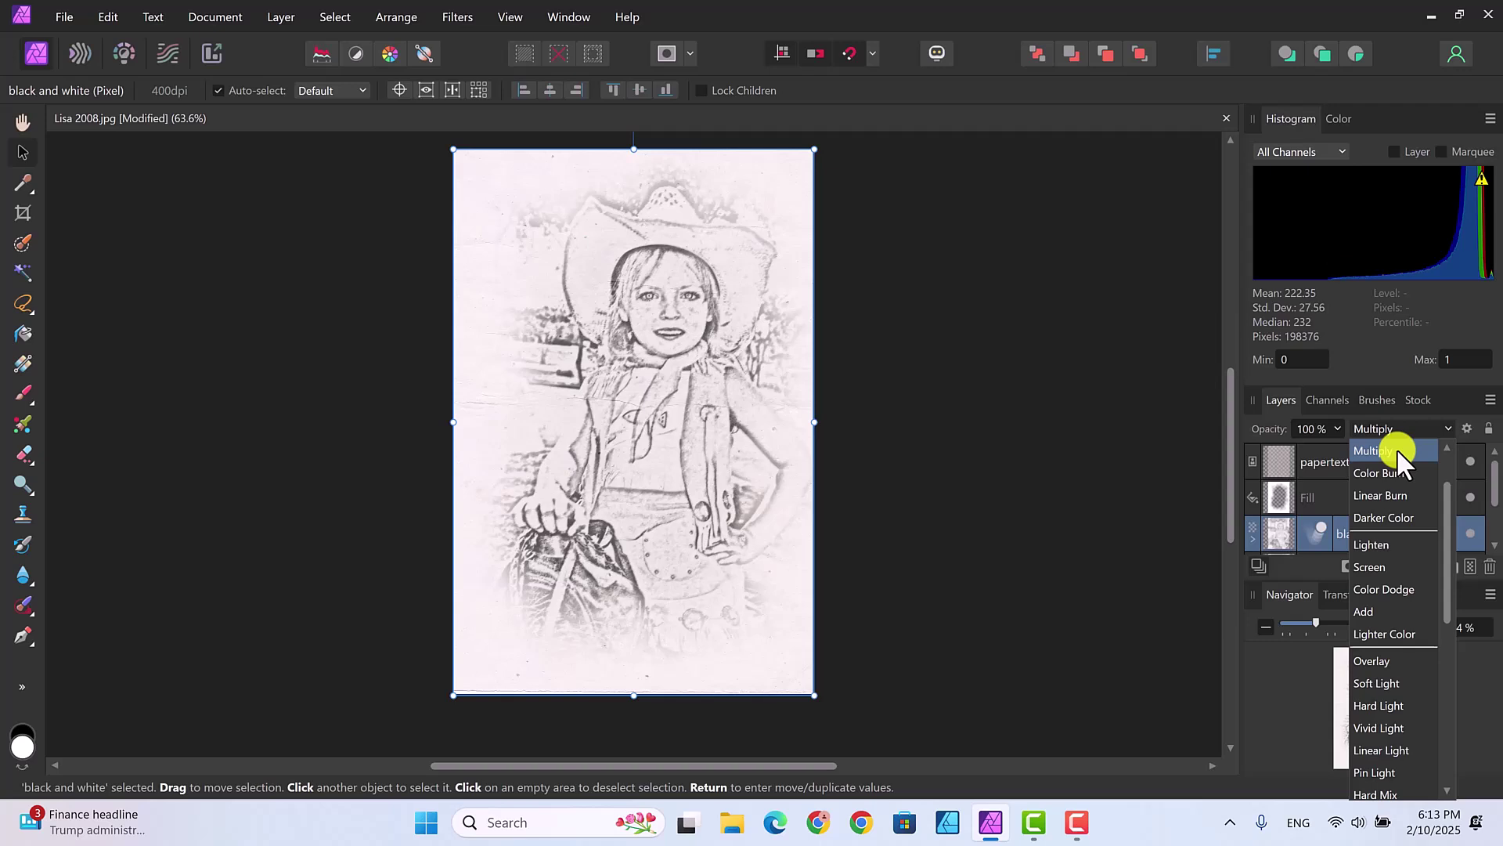
pyautogui.click(1396, 493)
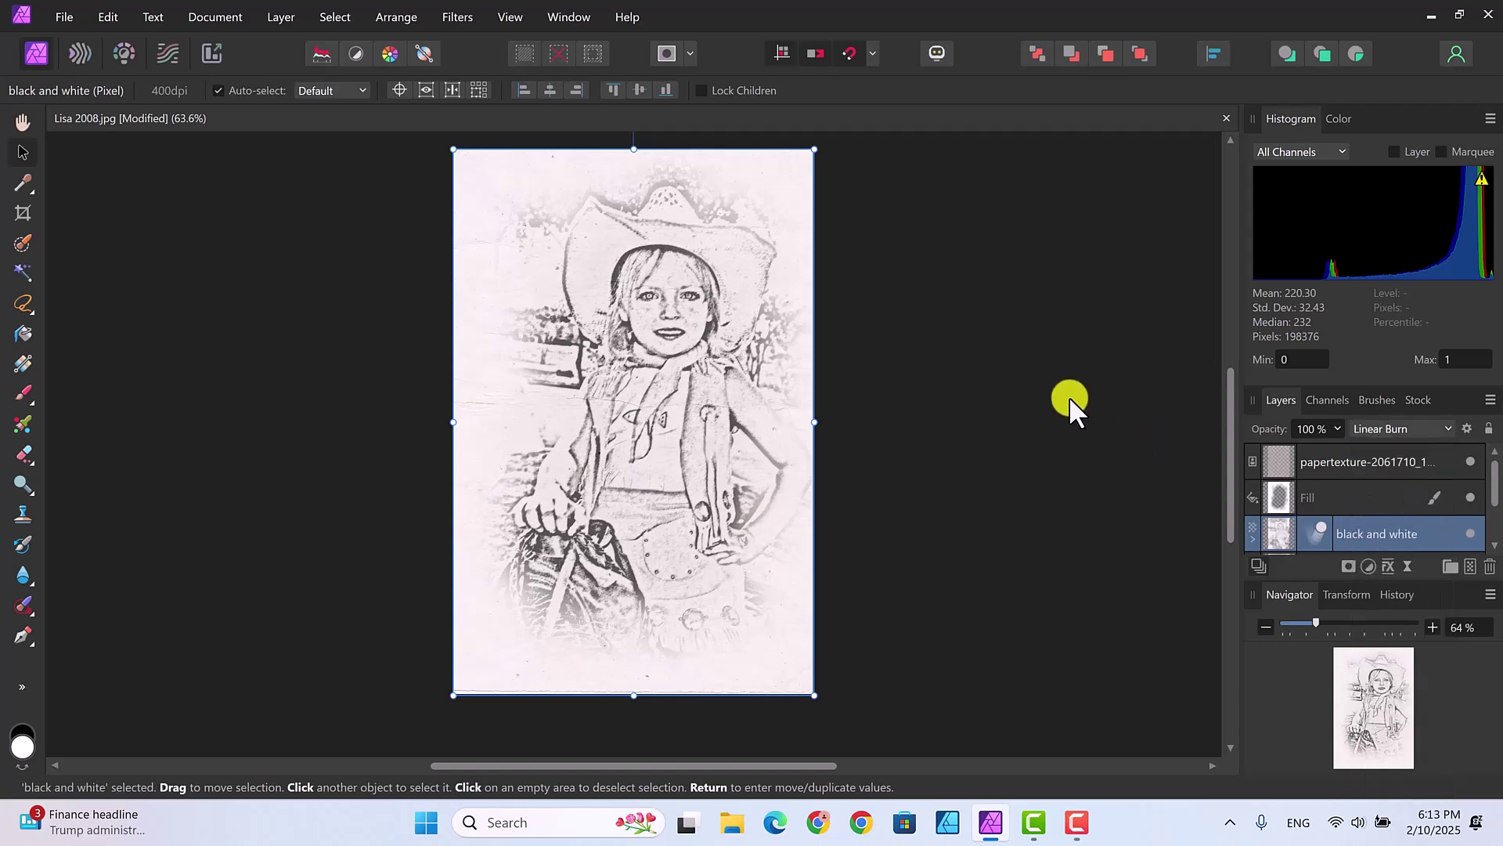